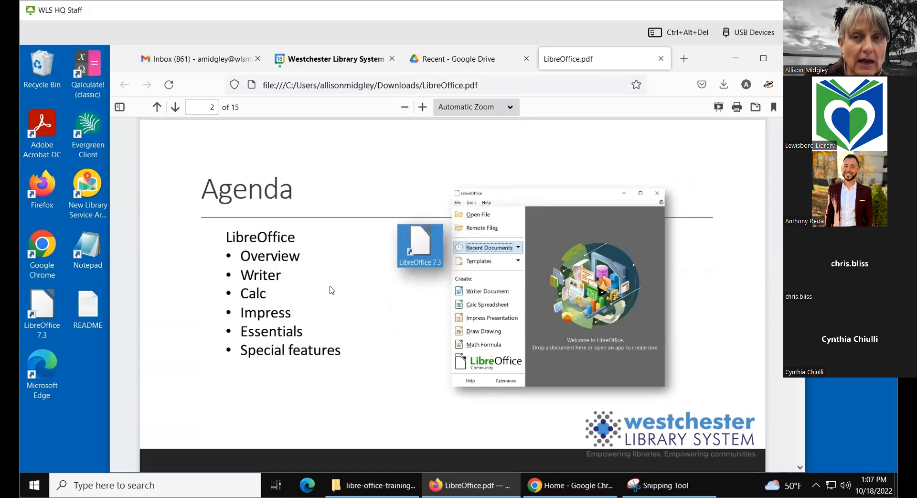
View the LibreOffice Overview slide on page 3 of the training PDF
{"action": "scroll", "coordinate": [330, 289], "scroll_direction": "down", "scroll_amount": 5}
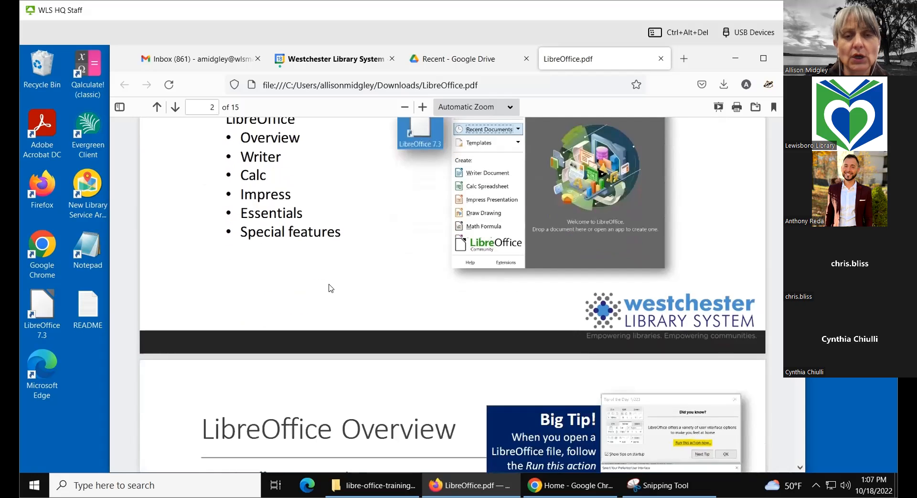
{"action": "scroll", "coordinate": [329, 288], "scroll_direction": "down", "scroll_amount": 2}
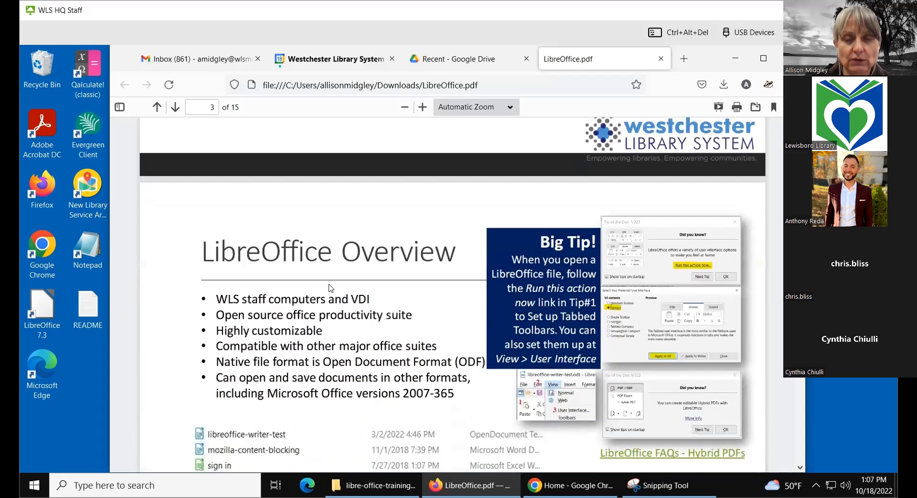
{"action": "scroll", "coordinate": [330, 288], "scroll_direction": "down", "scroll_amount": 2}
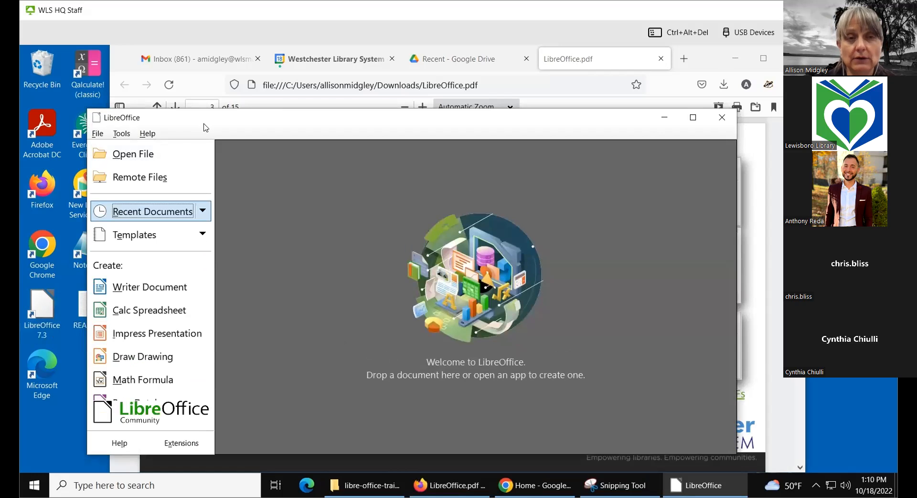
Open the document "text with stars" from the libre-office-training-session folder inside Documents > training_content
{"action": "left_click_drag", "start_coordinate": [202, 126], "coordinate": [196, 98]}
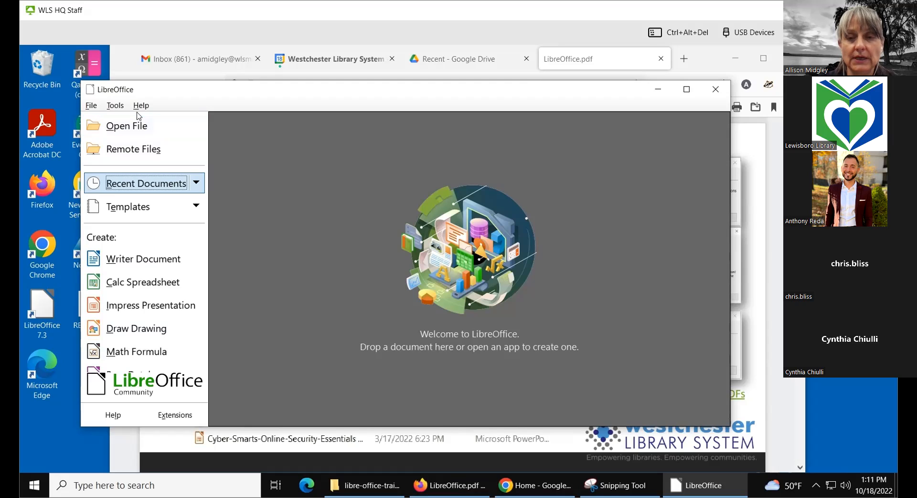
{"action": "left_click", "coordinate": [135, 126]}
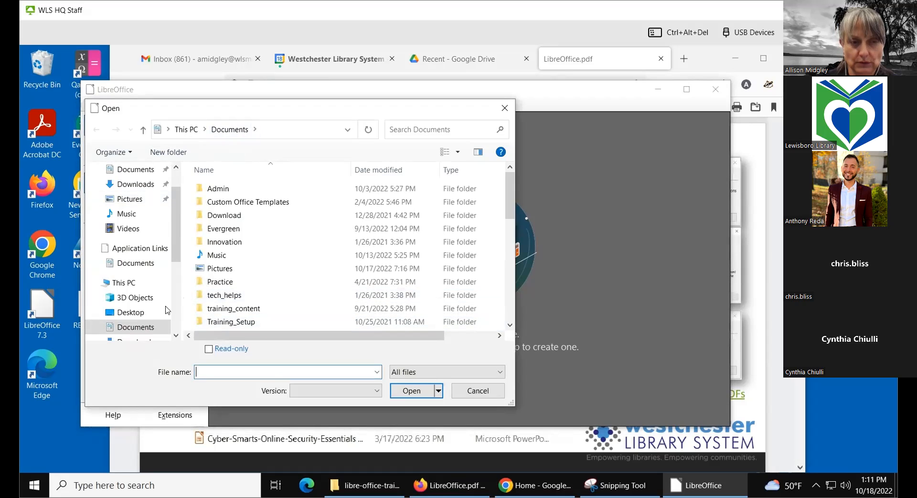
{"action": "scroll", "coordinate": [214, 287], "scroll_direction": "down", "scroll_amount": 1}
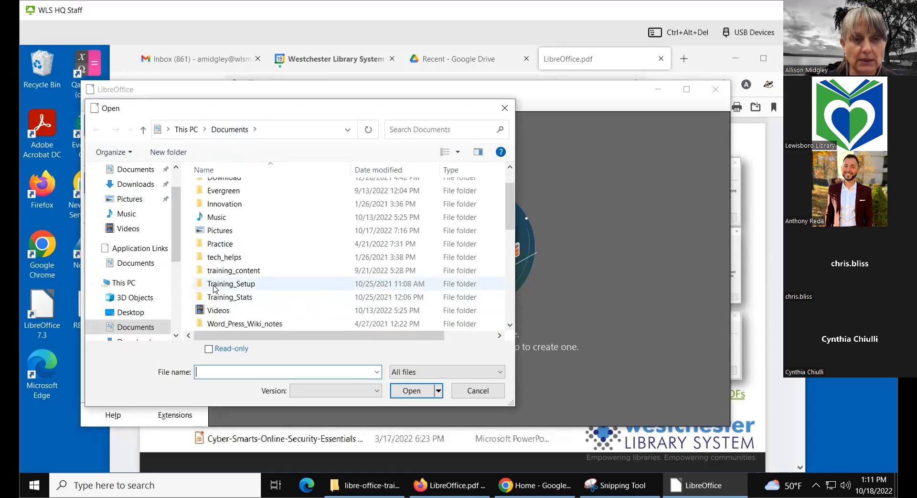
{"action": "double_click", "coordinate": [218, 274]}
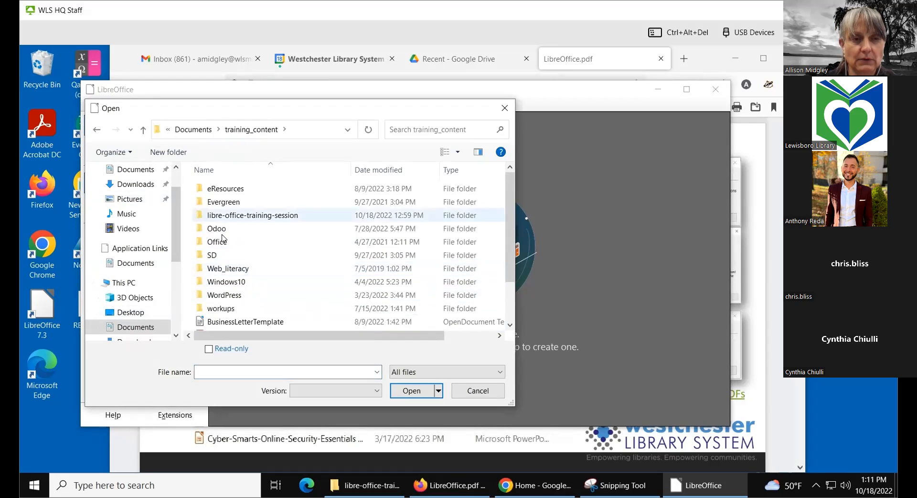
{"action": "double_click", "coordinate": [228, 217]}
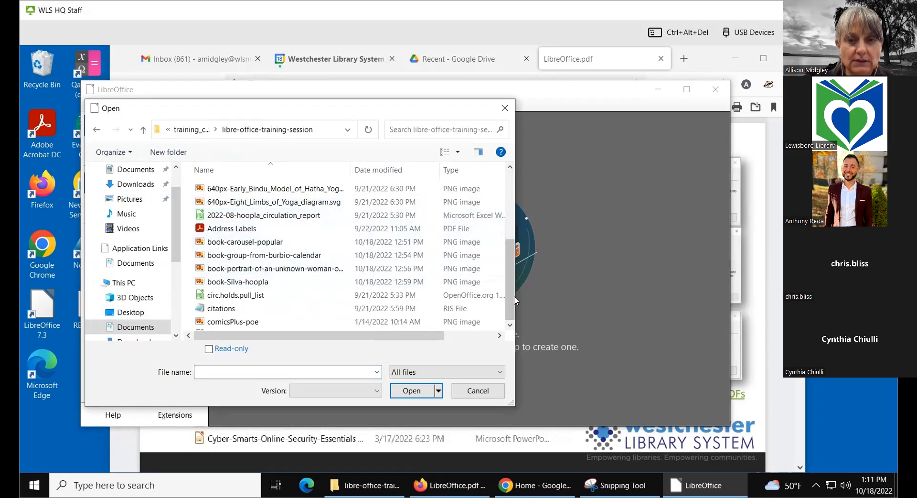
{"action": "scroll", "coordinate": [511, 296], "scroll_direction": "down", "scroll_amount": 4}
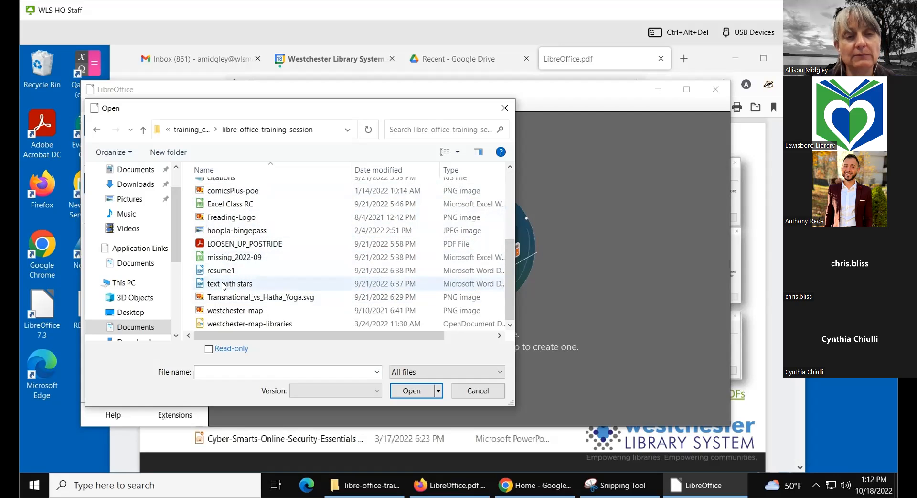
{"action": "double_click", "coordinate": [223, 284]}
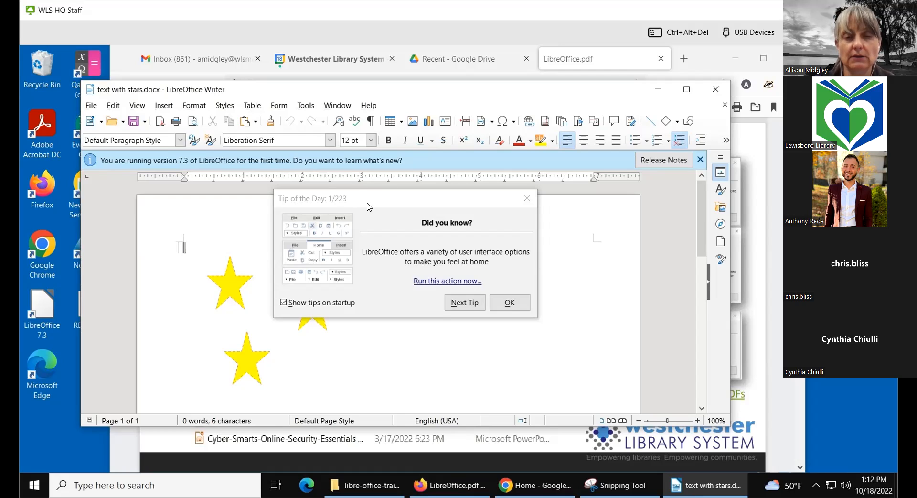
From the tip of the day, choose the Tabbed user interface, apply it to all LibreOffice modules and close the dialog
{"action": "left_click", "coordinate": [440, 283]}
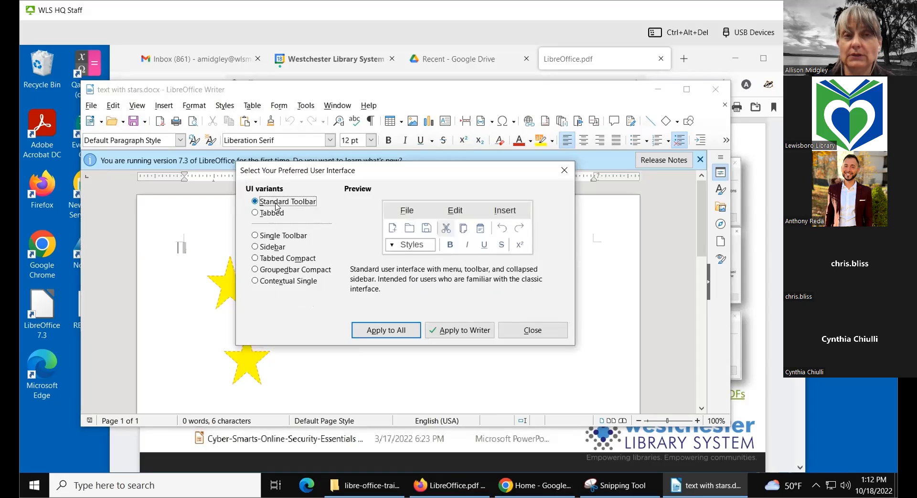
{"action": "left_click", "coordinate": [255, 214]}
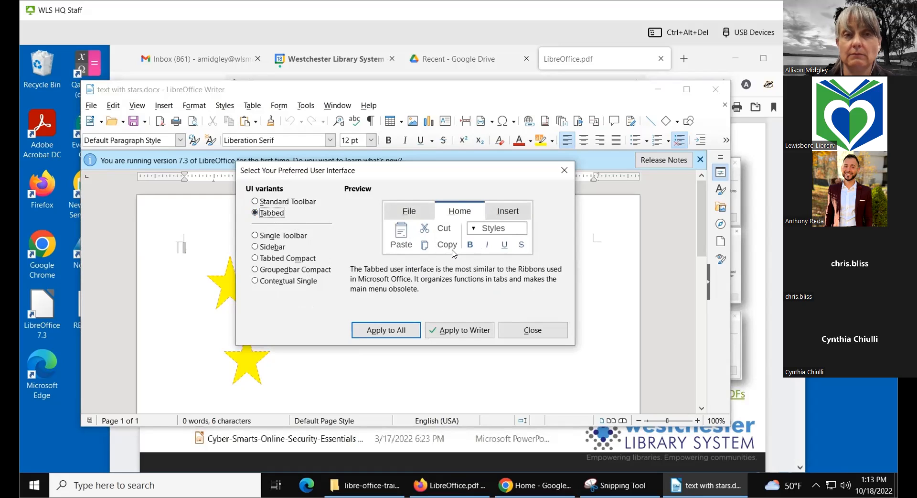
{"action": "left_click", "coordinate": [391, 333]}
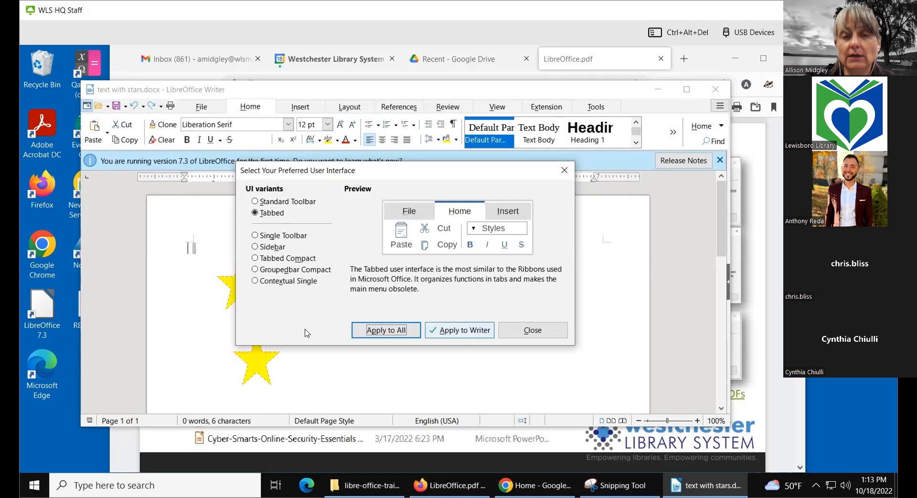
{"action": "left_click", "coordinate": [547, 336]}
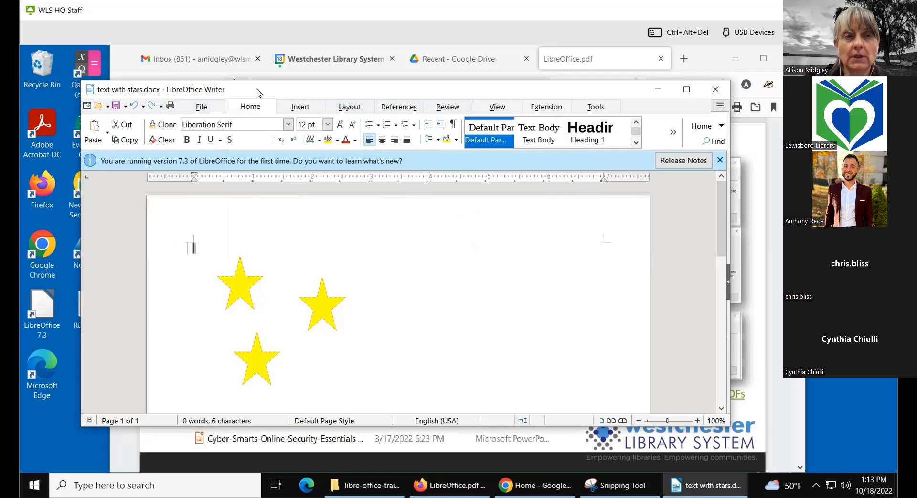
Reopen the preferred user interface dialog to review its variants, close it, and dismiss the release notes notice above the document
{"action": "left_click_drag", "start_coordinate": [258, 82], "coordinate": [256, 65]}
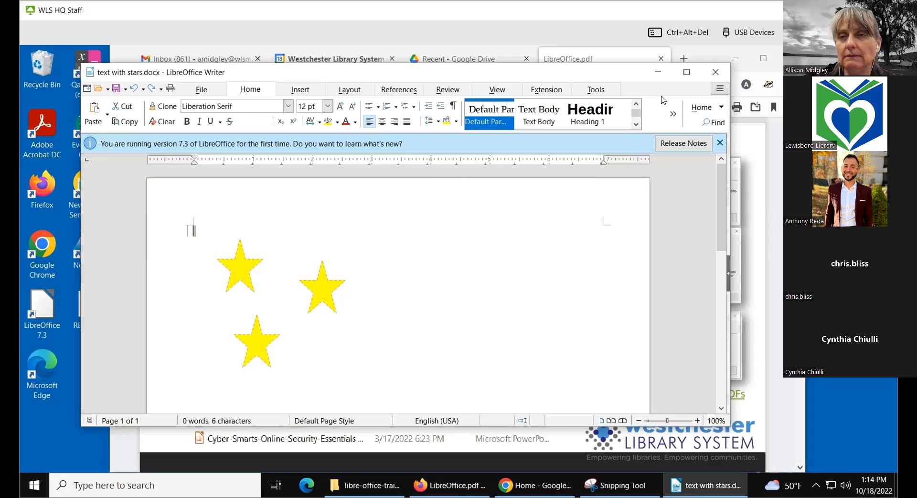
{"action": "left_click", "coordinate": [716, 92]}
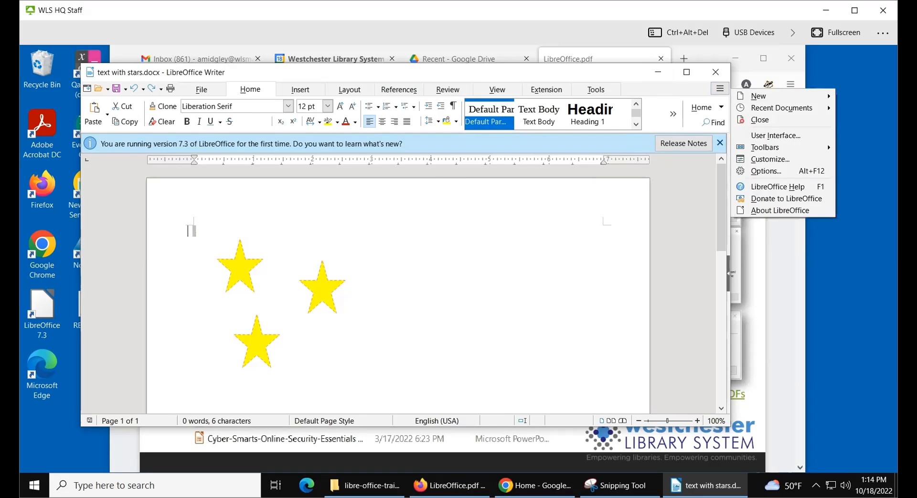
{"action": "left_click_drag", "start_coordinate": [603, 75], "coordinate": [586, 74]}
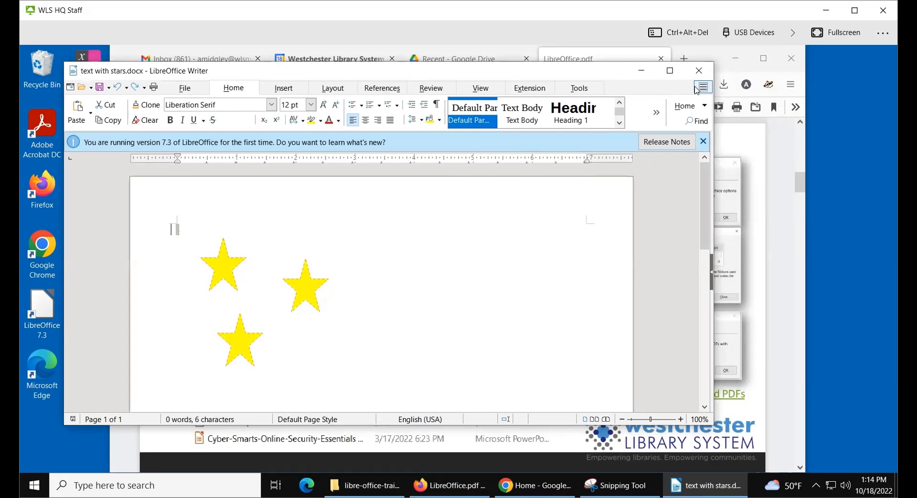
{"action": "left_click", "coordinate": [702, 86]}
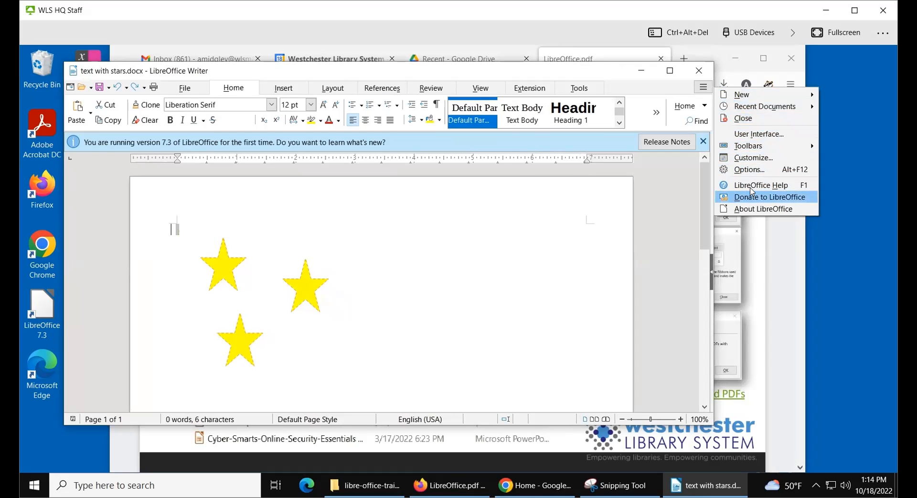
{"action": "left_click", "coordinate": [747, 135]}
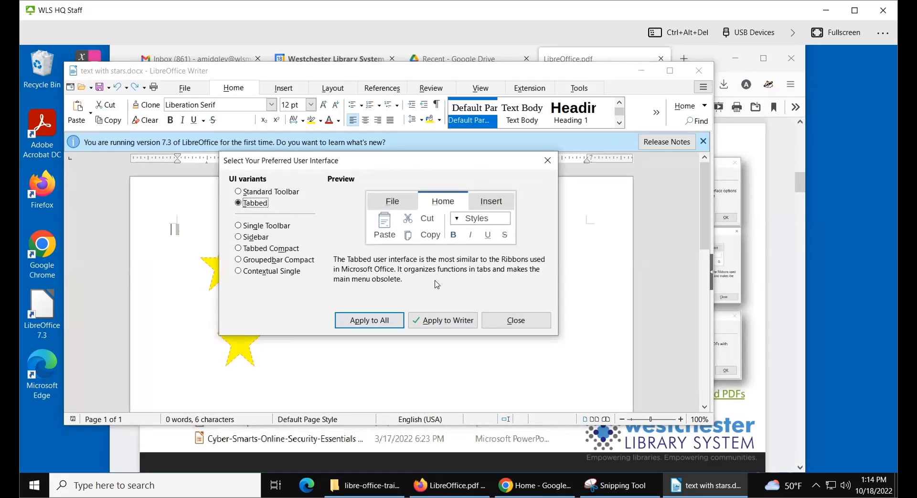
{"action": "left_click", "coordinate": [508, 322]}
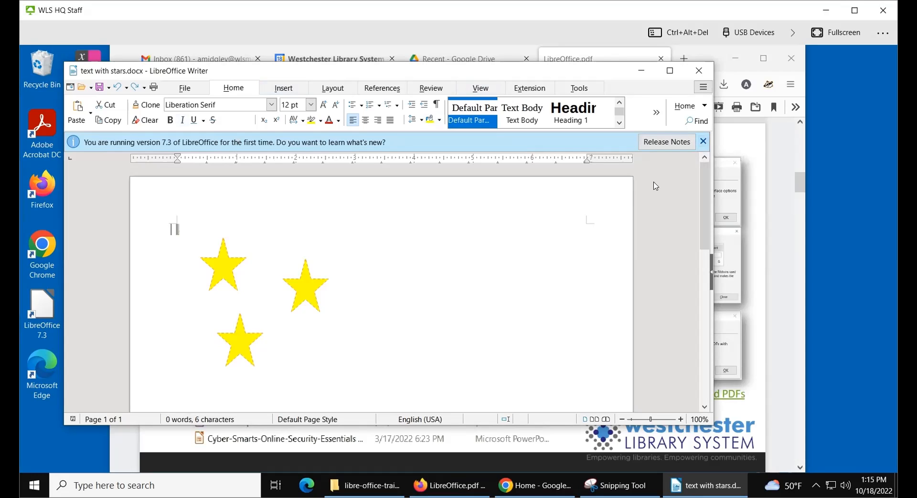
{"action": "left_click", "coordinate": [706, 143]}
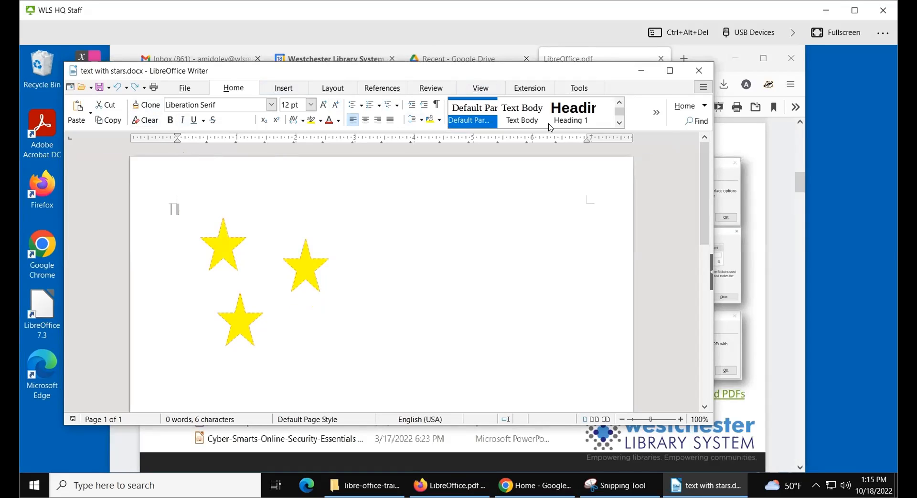
Examine the general commands for new and recent documents, user interface, toolbars, customization, options and help
{"action": "left_click", "coordinate": [703, 88]}
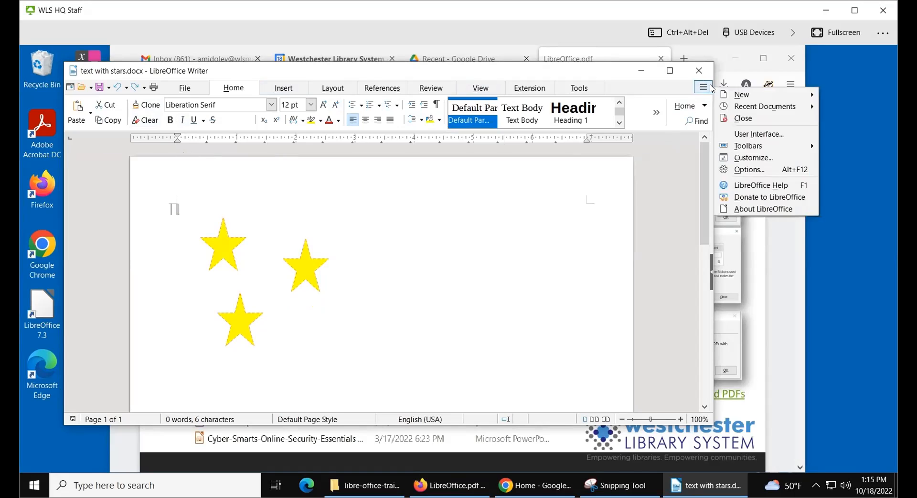
{"action": "key", "text": "Down"}
{"action": "key", "text": "Down"}
{"action": "key", "text": "Down"}
{"action": "key", "text": "Down"}
{"action": "key", "text": "Down"}
{"action": "key", "text": "Down"}
{"action": "key", "text": "Down"}
{"action": "key", "text": "Down"}
{"action": "key", "text": "Up"}
{"action": "key", "text": "Up"}
{"action": "mouse_move", "coordinate": [742, 109]}
Show the classic menubar above the tabbed interface, look through its Help, Styles and View commands, and hide it again
{"action": "left_click", "coordinate": [72, 90]}
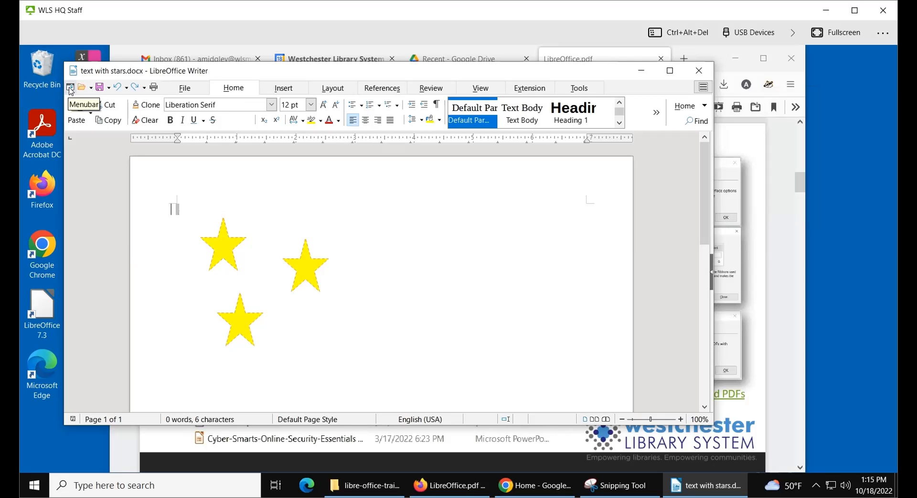
{"action": "left_click", "coordinate": [70, 90]}
{"action": "left_click", "coordinate": [74, 88]}
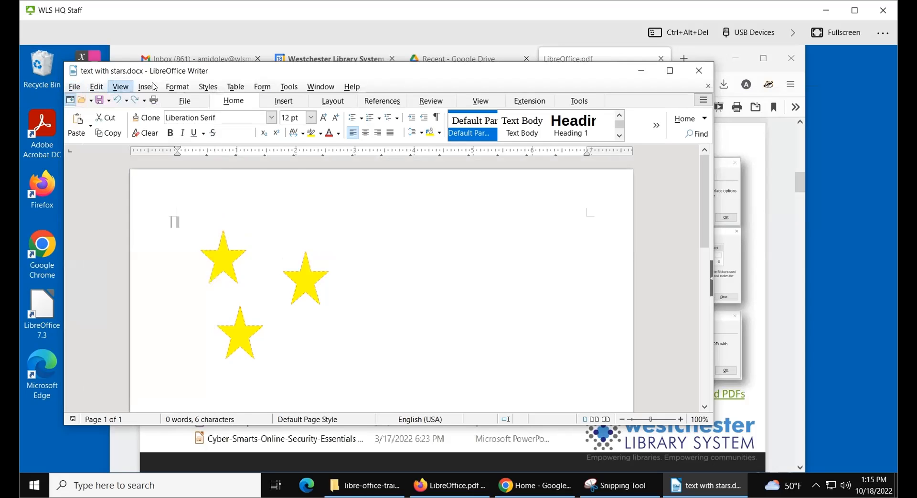
{"action": "mouse_move", "coordinate": [358, 90]}
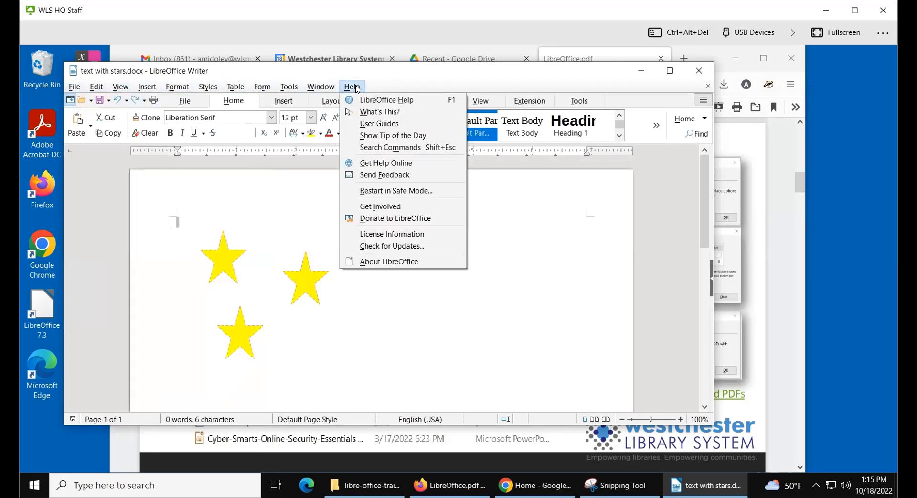
{"action": "mouse_move", "coordinate": [252, 89]}
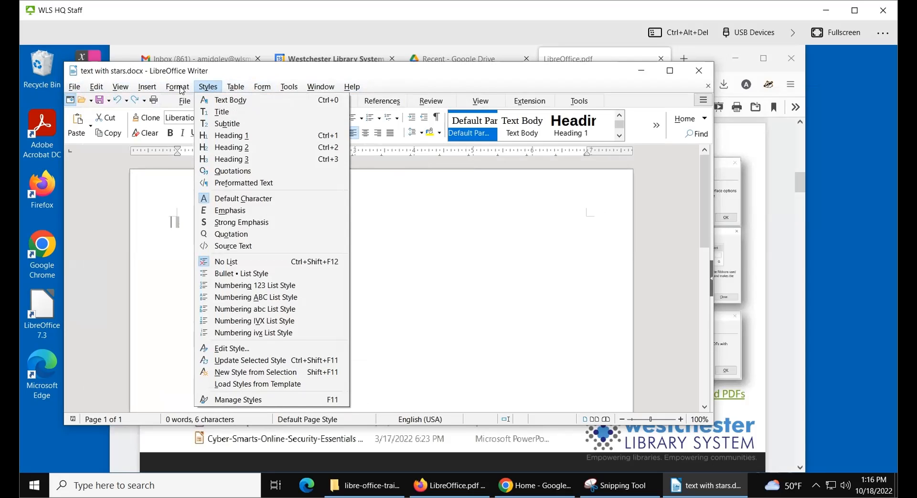
{"action": "mouse_move", "coordinate": [180, 90]}
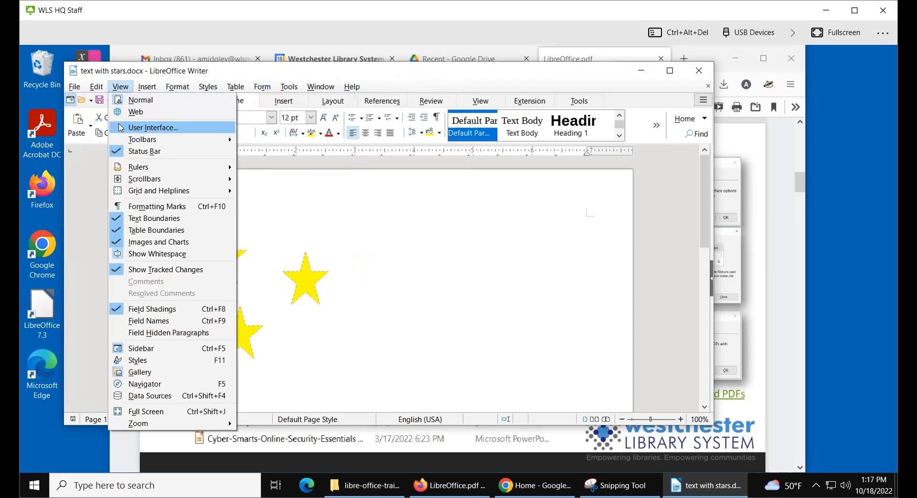
{"action": "left_click", "coordinate": [71, 101]}
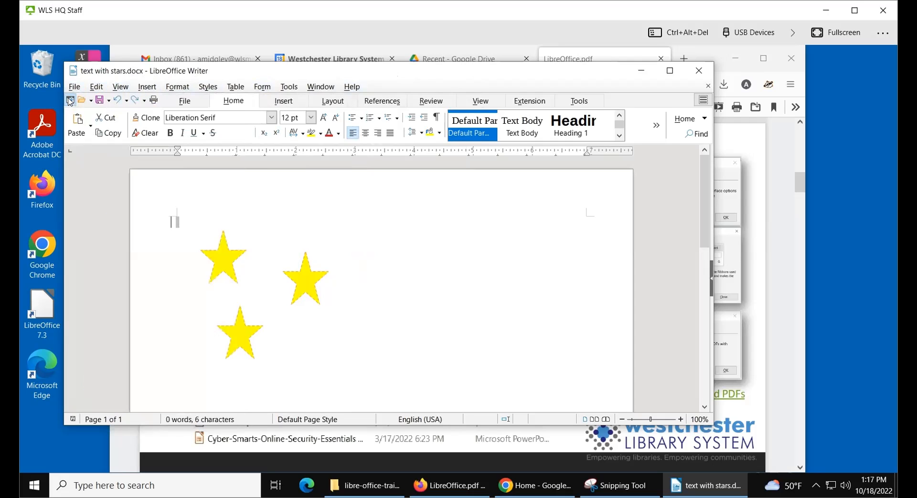
{"action": "left_click", "coordinate": [70, 102]}
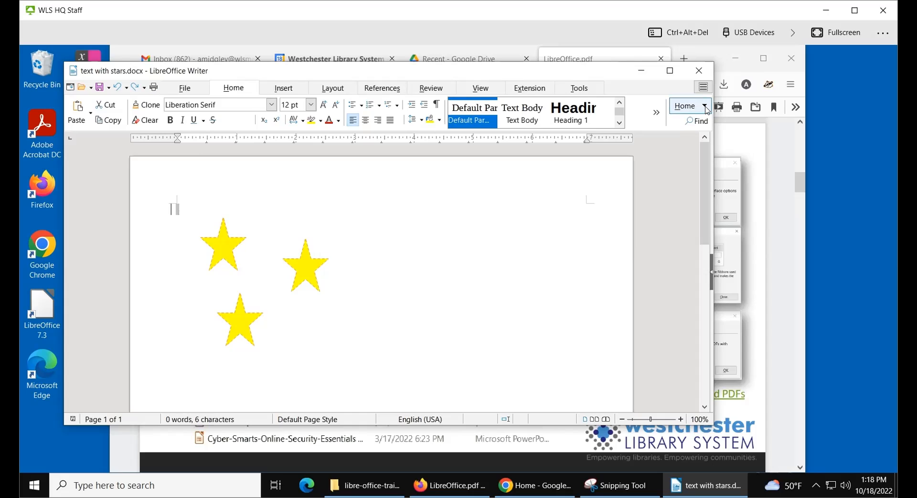
Examine the additional commands offered for the Home, Insert and Layout groups of the tabbed interface
{"action": "left_click", "coordinate": [706, 108]}
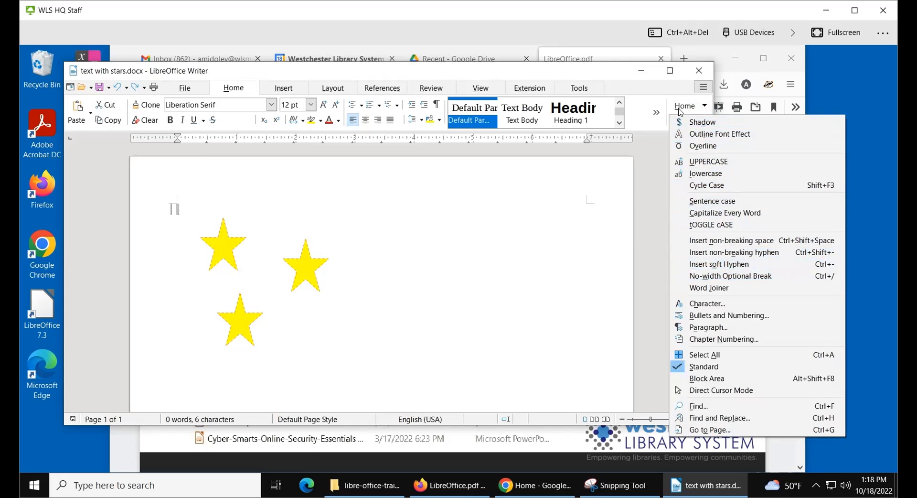
{"action": "left_click", "coordinate": [659, 94]}
{"action": "left_click", "coordinate": [282, 89]}
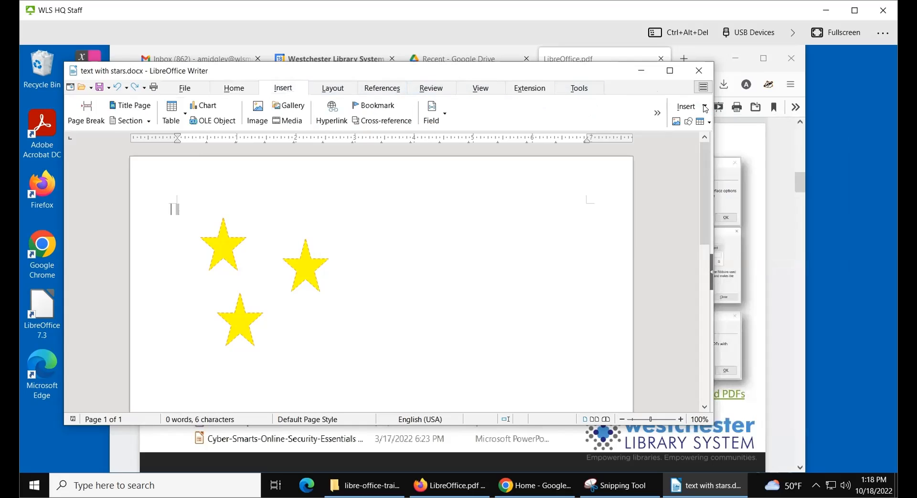
{"action": "left_click", "coordinate": [687, 106]}
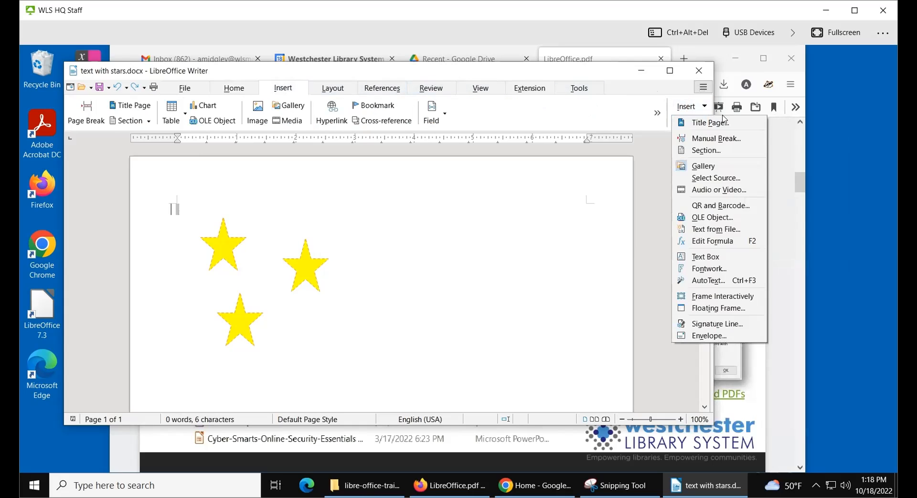
{"action": "left_click", "coordinate": [322, 86]}
{"action": "left_click", "coordinate": [341, 90]}
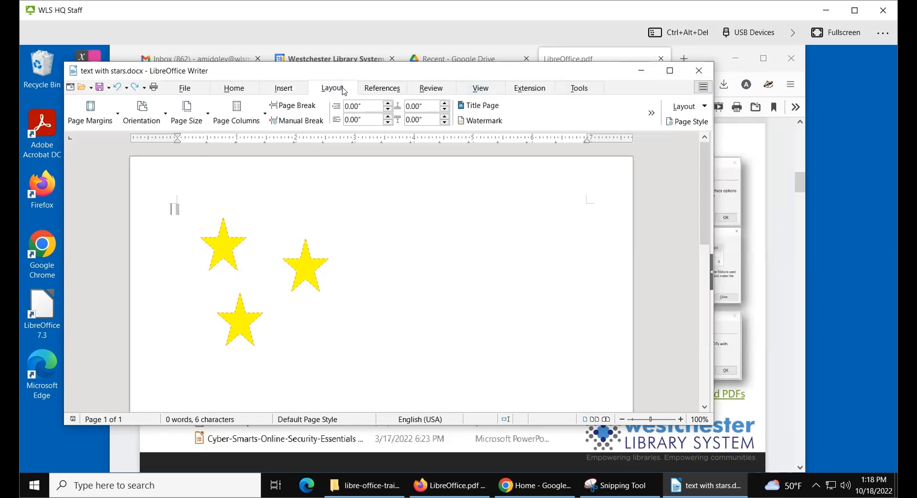
{"action": "left_click", "coordinate": [683, 106]}
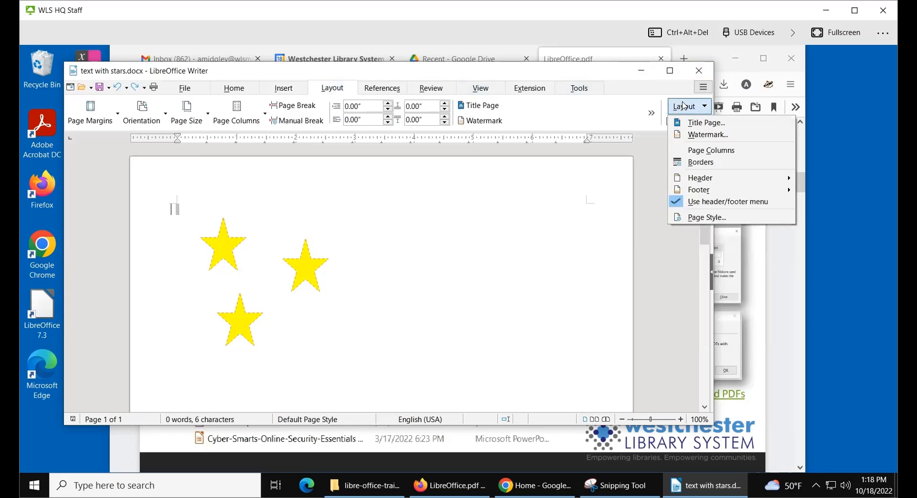
{"action": "left_click", "coordinate": [568, 119]}
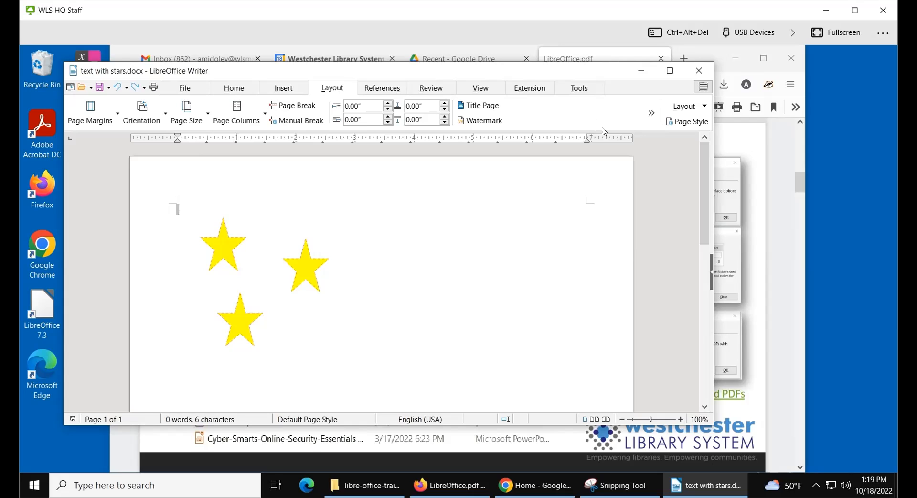
Look through the extra Layout commands for hyphenation, line numbering and arrangement, and the extra Home commands for tables and zoom
{"action": "left_click", "coordinate": [652, 121]}
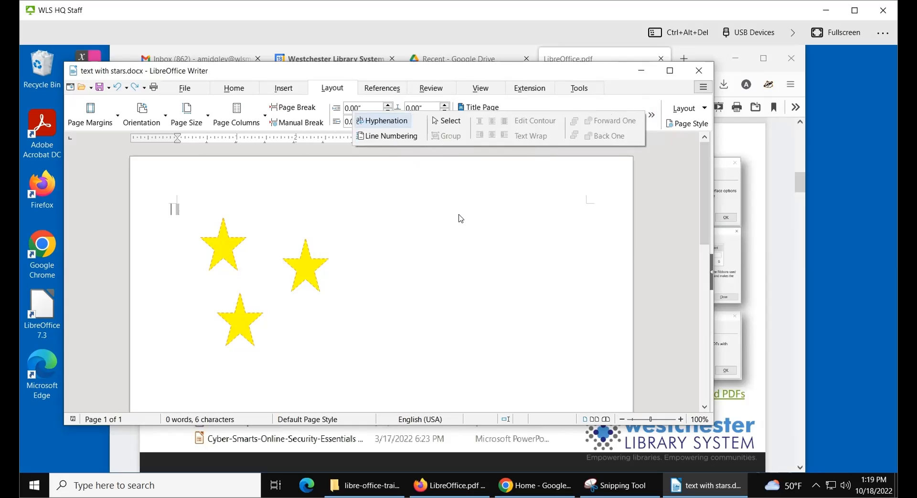
{"action": "left_click", "coordinate": [580, 106]}
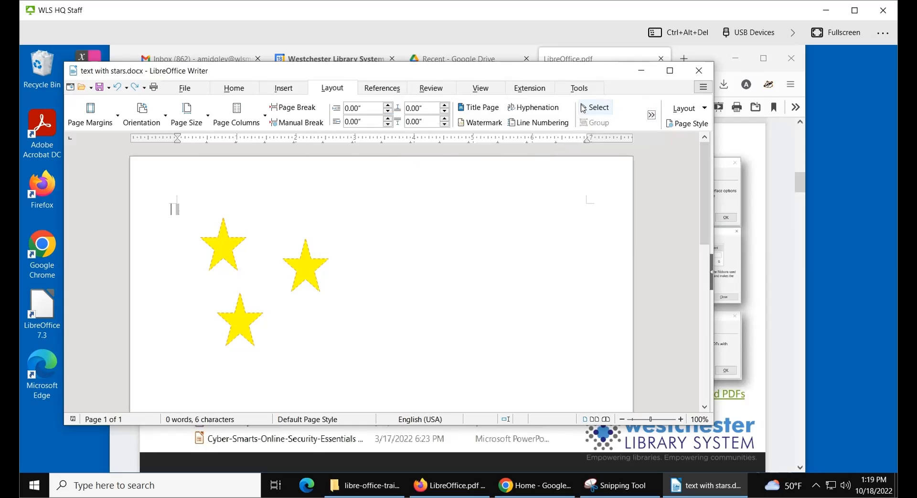
{"action": "left_click", "coordinate": [219, 91]}
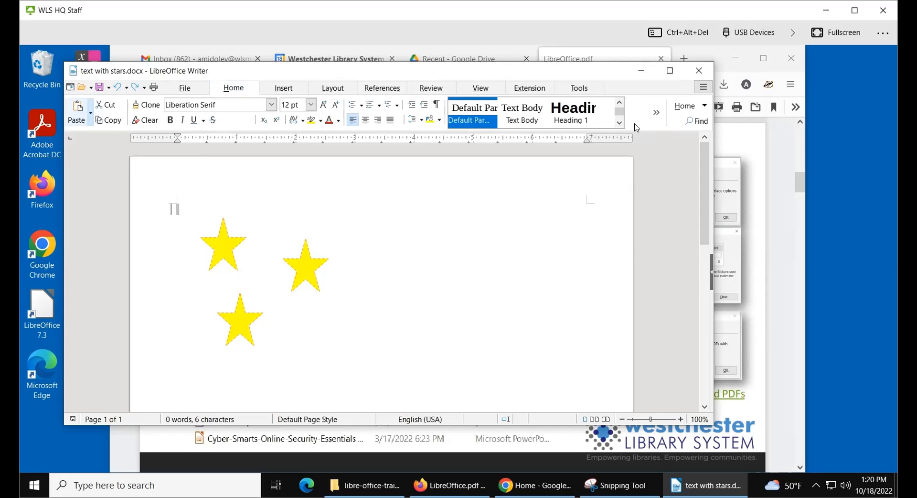
{"action": "left_click", "coordinate": [658, 114]}
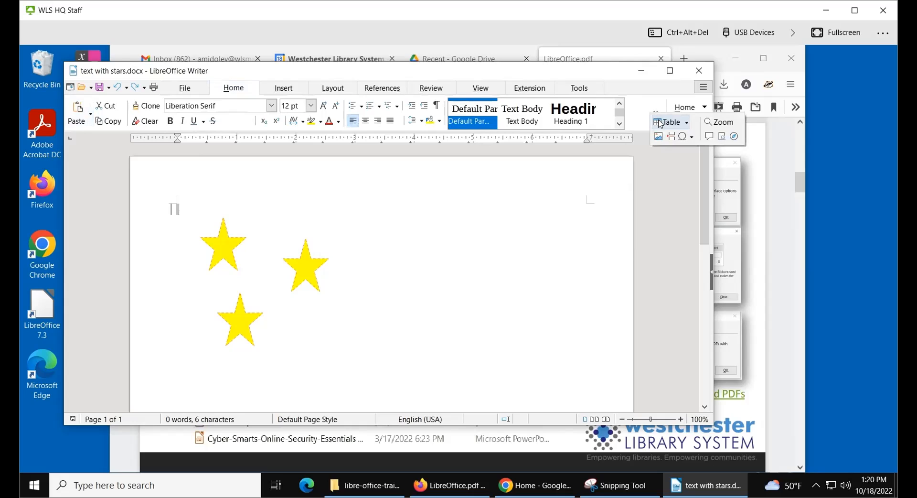
{"action": "left_click", "coordinate": [521, 237]}
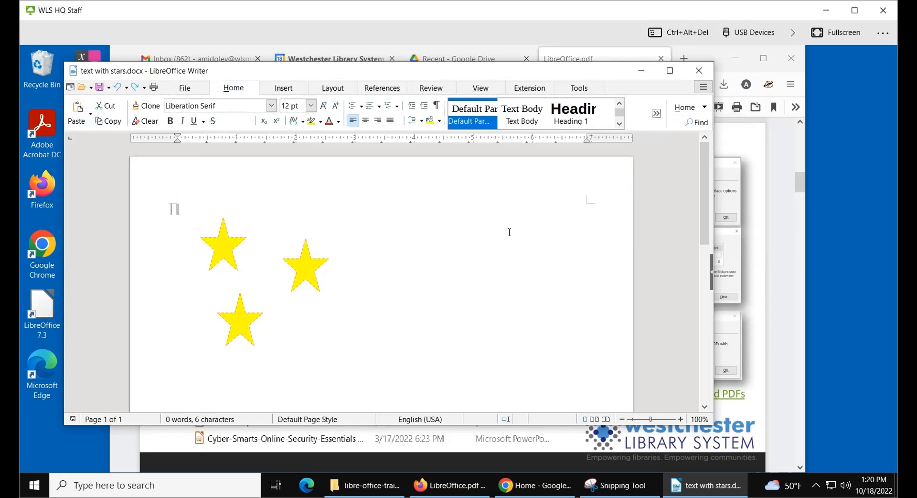
Select the upper two stars one after another to view the Draw commands, deselecting each
{"action": "left_click_drag", "start_coordinate": [254, 62], "coordinate": [254, 46]}
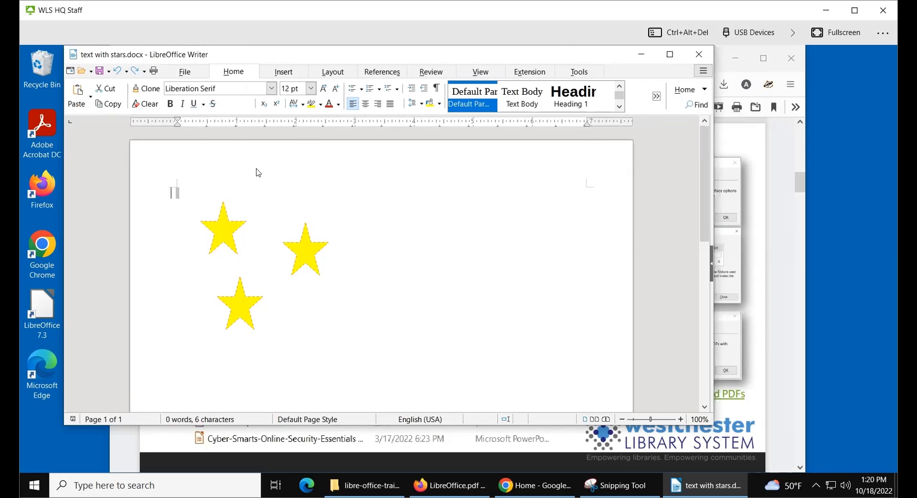
{"action": "left_click", "coordinate": [221, 234]}
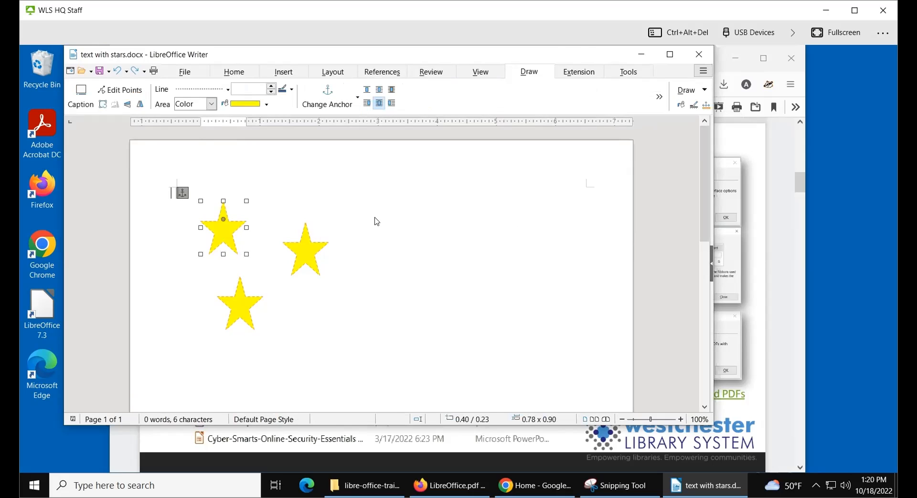
{"action": "left_click", "coordinate": [310, 204]}
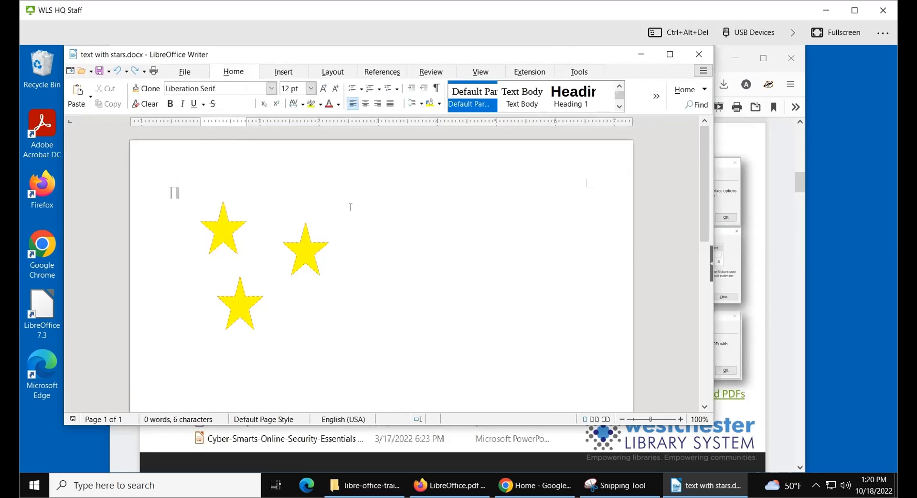
{"action": "left_click", "coordinate": [300, 253]}
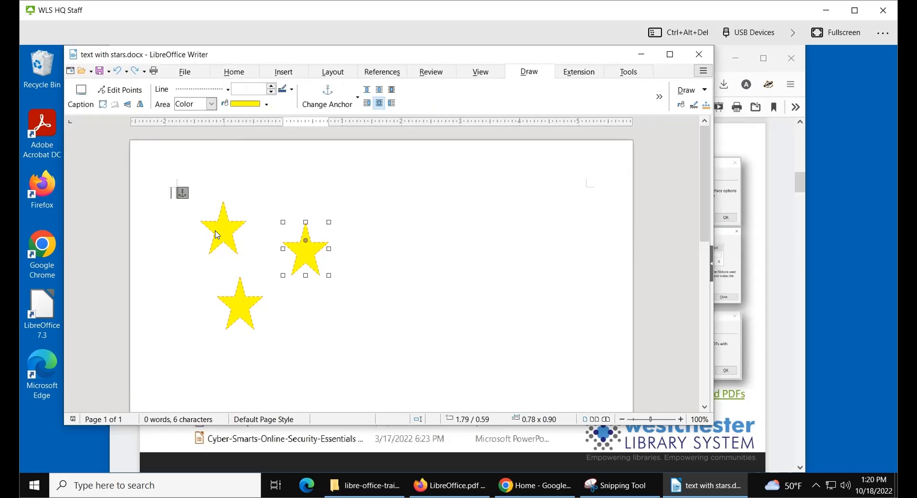
{"action": "left_click", "coordinate": [405, 215]}
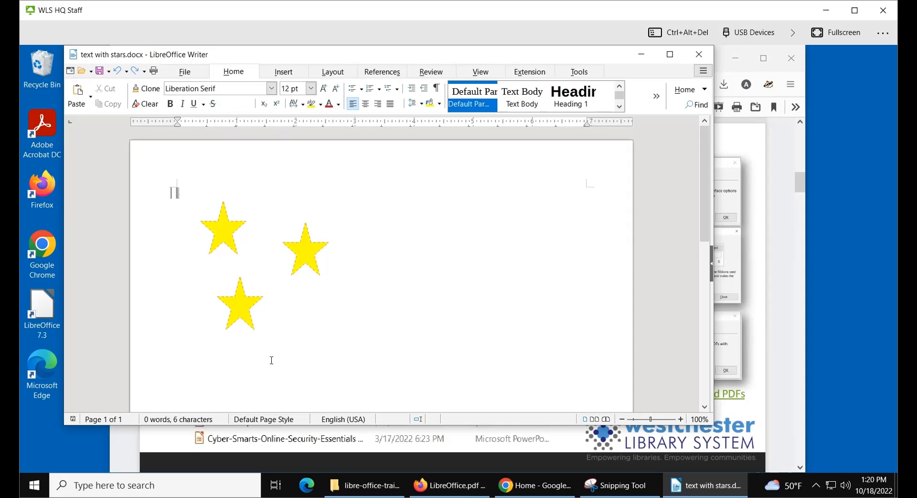
Write the line "Today is Tuesday" at the start of the document, accepting the suggested word completion
{"action": "type", "text": "Today is t"}
{"action": "key", "text": "BackSpace"}
{"action": "type", "text": "Tuesda"}
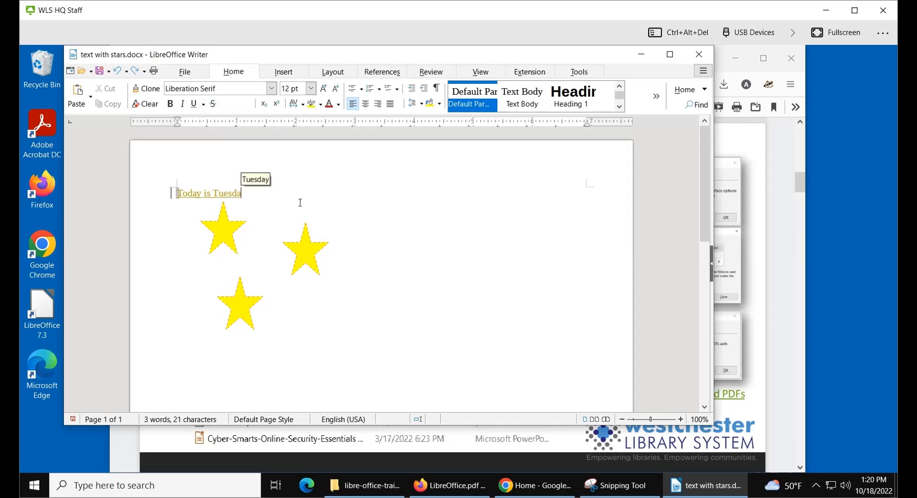
{"action": "key", "text": "Return"}
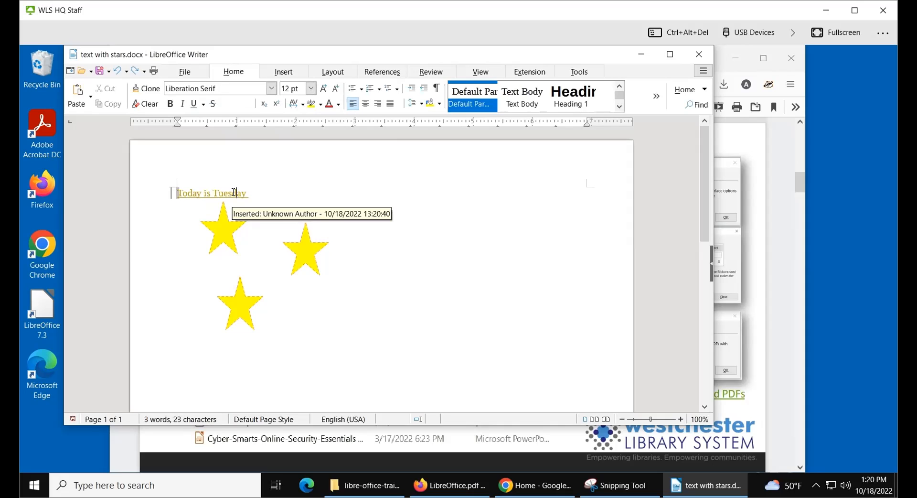
Try to clear the direct formatting of the whole "Today is Tuesday" line
{"action": "left_click_drag", "start_coordinate": [253, 191], "coordinate": [167, 183]}
{"action": "left_click", "coordinate": [167, 183]}
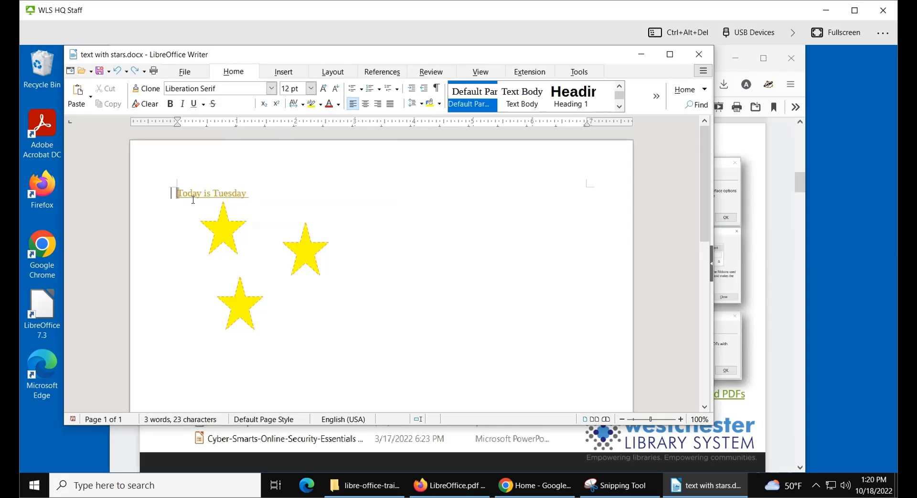
{"action": "left_click_drag", "start_coordinate": [257, 196], "coordinate": [179, 185]}
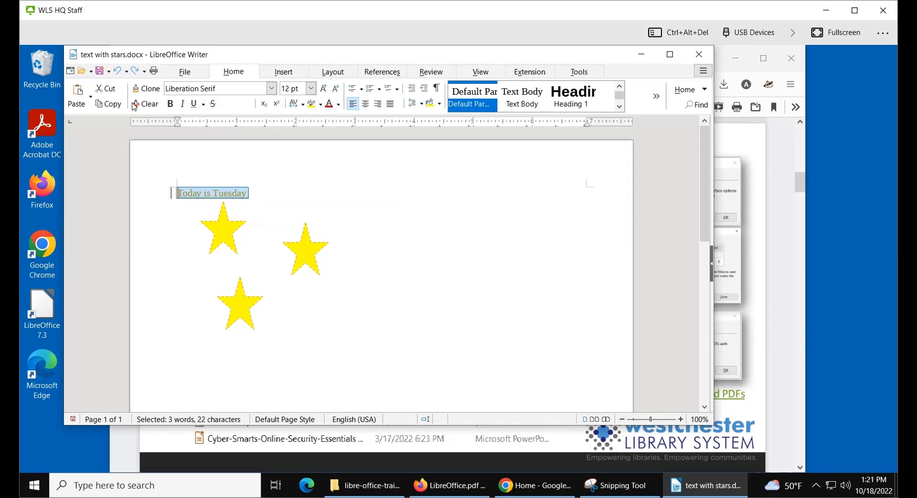
{"action": "mouse_move", "coordinate": [186, 189]}
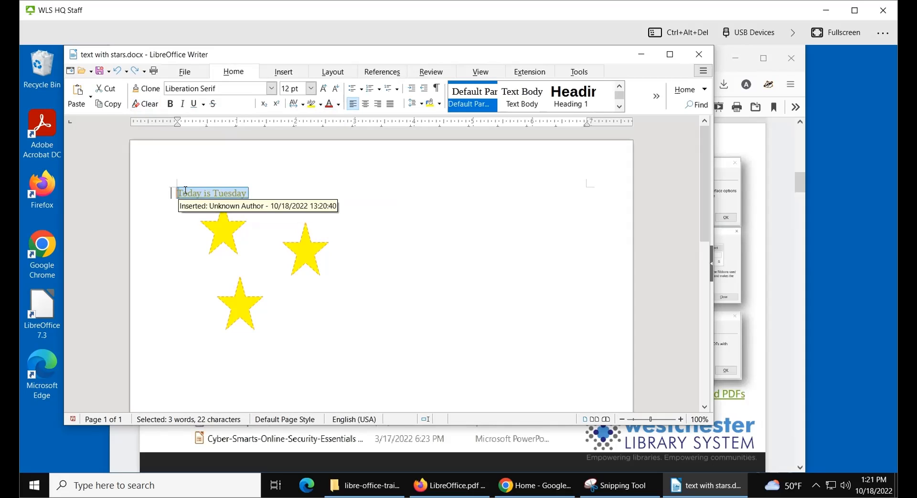
{"action": "left_click", "coordinate": [254, 189]}
{"action": "left_click_drag", "start_coordinate": [253, 190], "coordinate": [163, 188]}
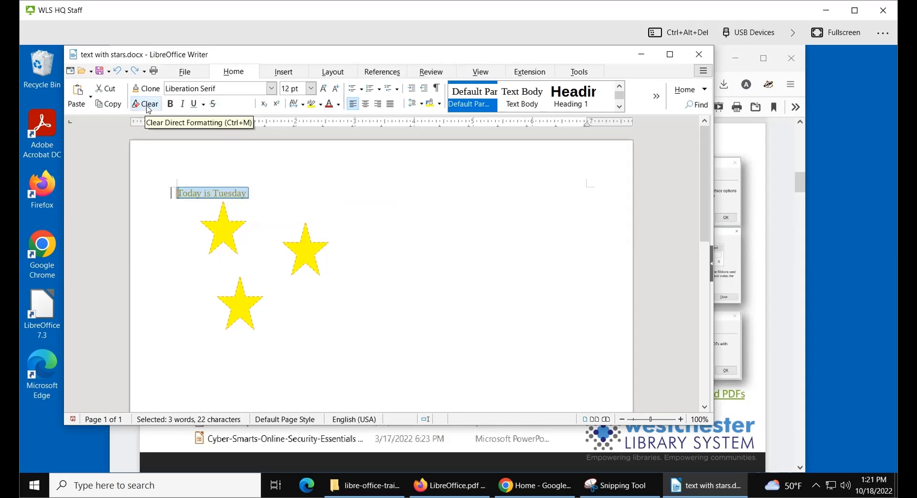
{"action": "right_click", "coordinate": [195, 192]}
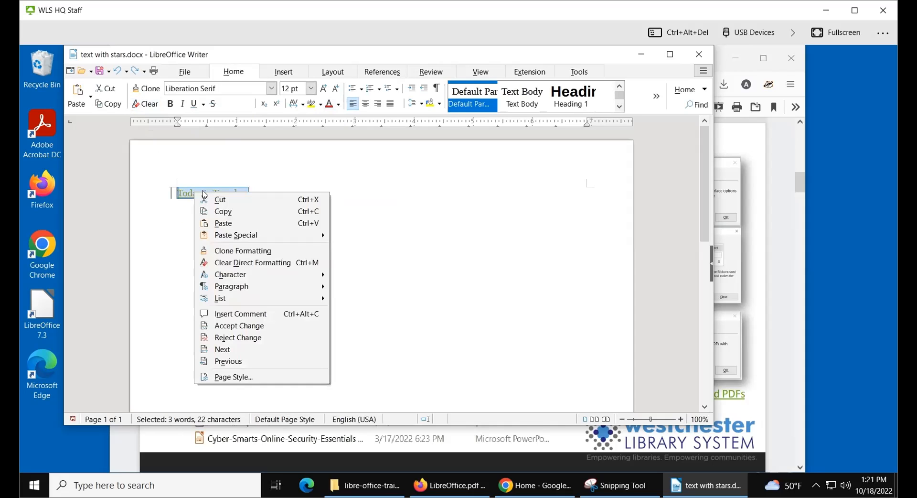
{"action": "left_click", "coordinate": [221, 264]}
{"action": "left_click", "coordinate": [190, 191]}
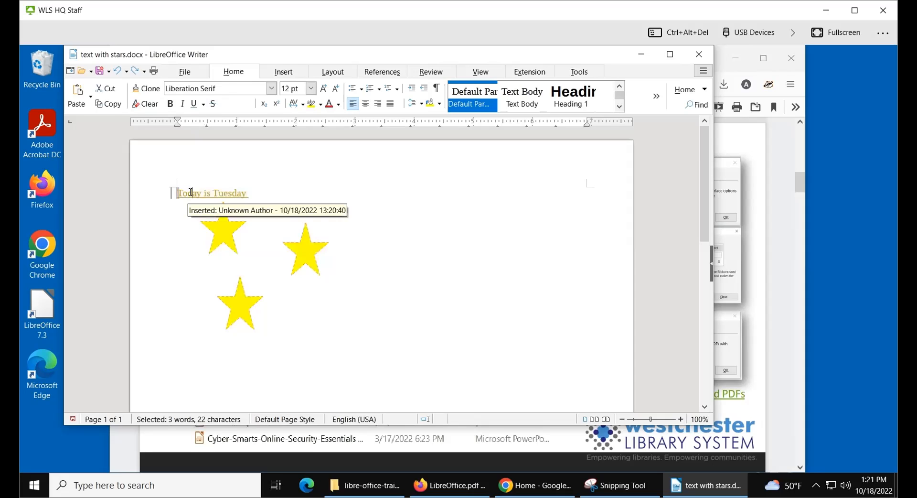
Accept the tracked insertion of the whole "Today is Tuesday" line
{"action": "triple_click", "coordinate": [216, 196]}
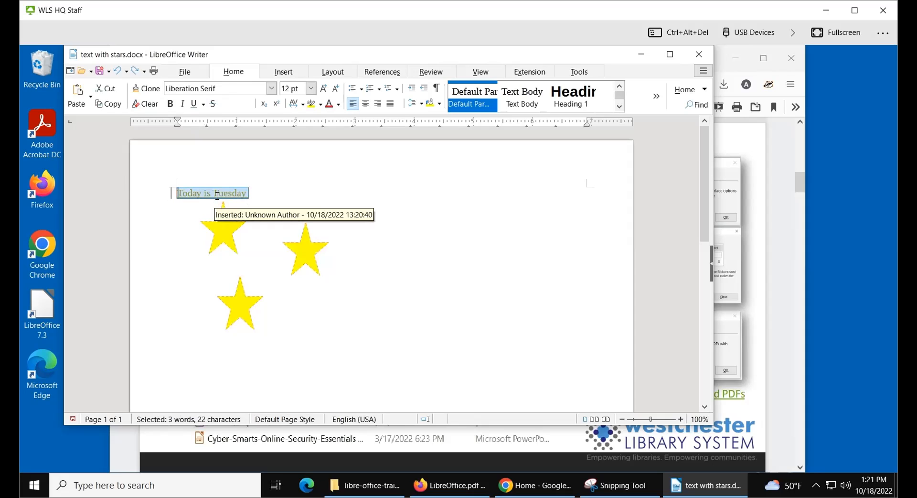
{"action": "right_click", "coordinate": [217, 197]}
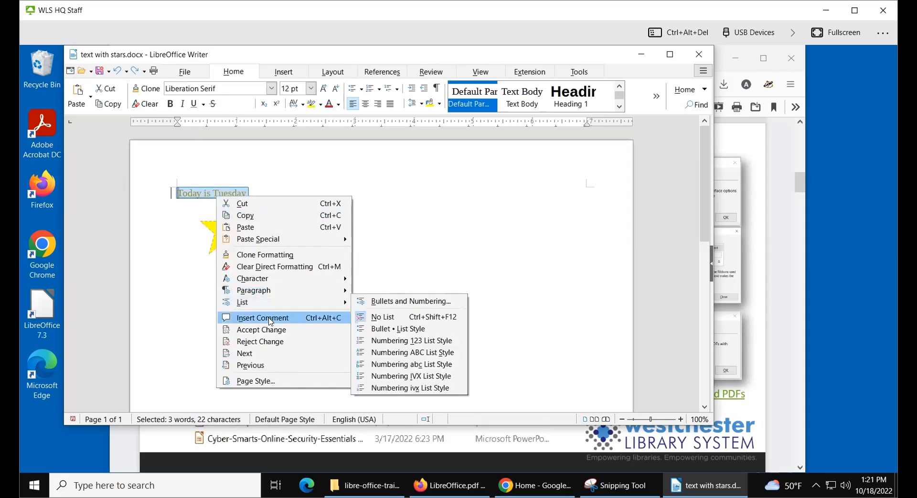
{"action": "mouse_move", "coordinate": [250, 305]}
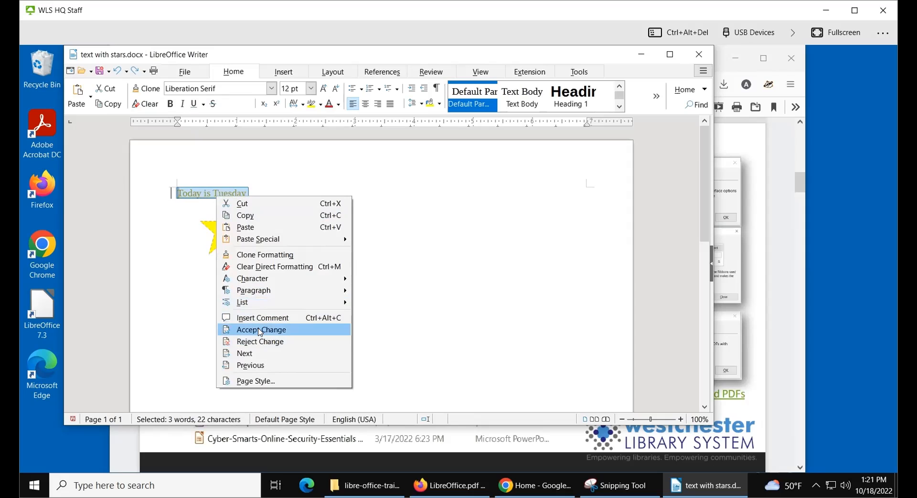
{"action": "left_click", "coordinate": [259, 330]}
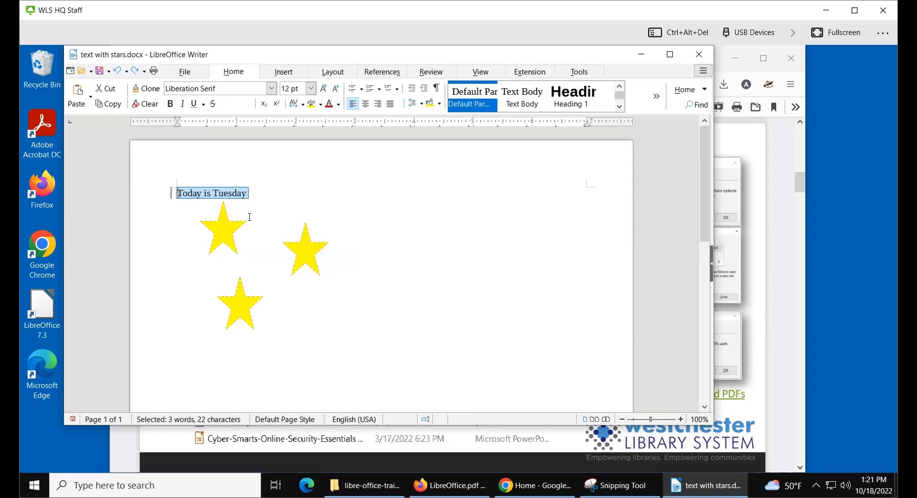
Insert and delete characters at the end of the "Today is Tuesday" line
{"action": "left_click", "coordinate": [262, 195]}
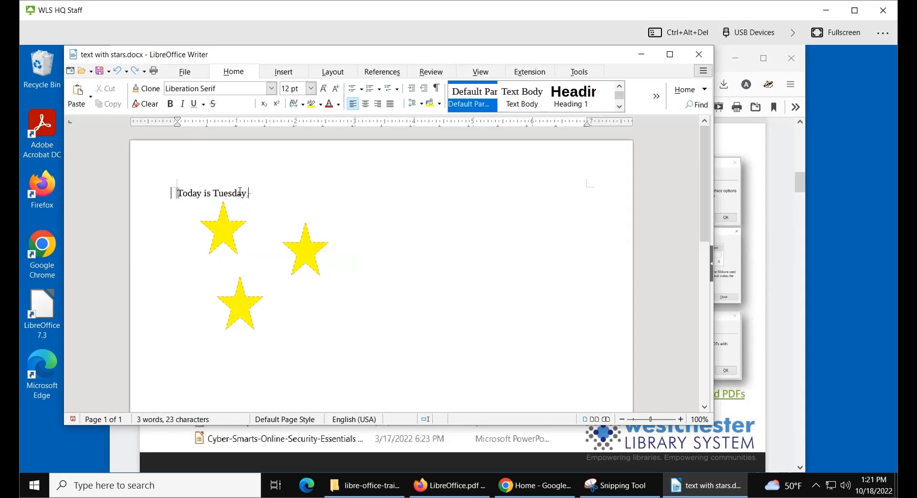
{"action": "type", "text": "y"}
{"action": "key", "text": "BackSpace"}
{"action": "key", "text": "BackSpace"}
Examine the Review commands and the options for showing tracked changes inline or in the margin
{"action": "left_click", "coordinate": [377, 74]}
{"action": "left_click", "coordinate": [431, 73]}
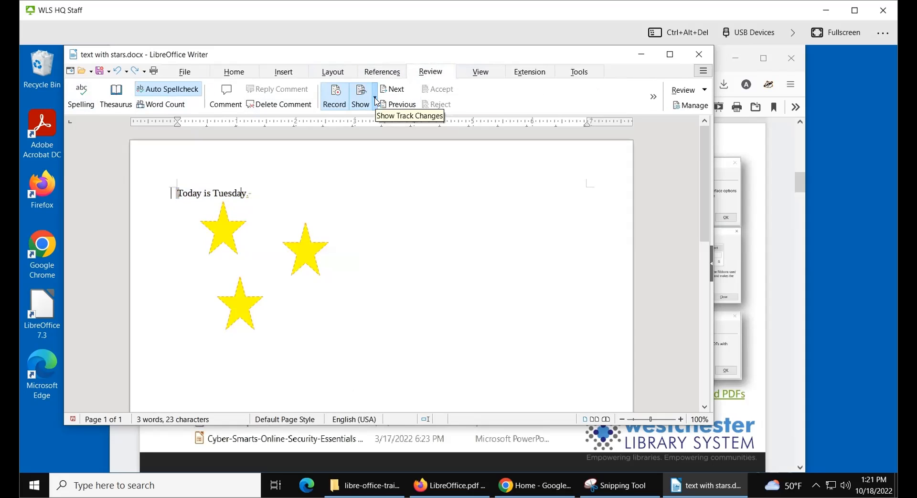
{"action": "left_click", "coordinate": [376, 99]}
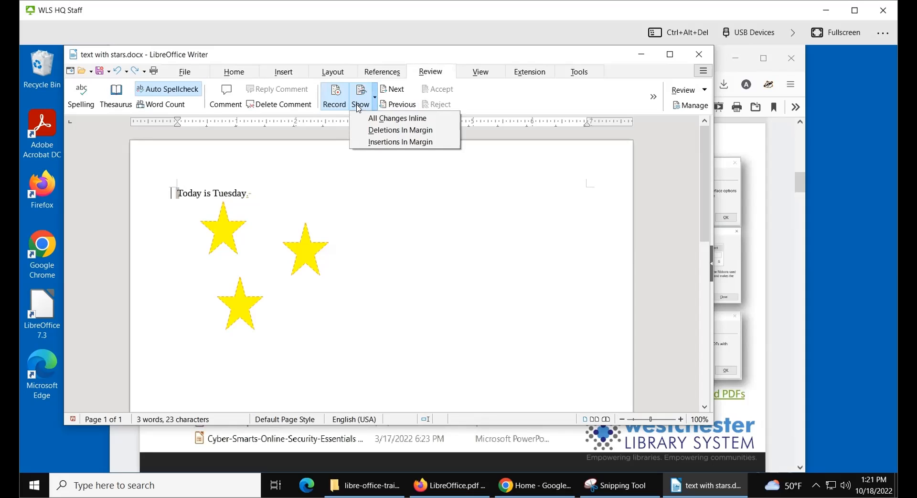
{"action": "left_click", "coordinate": [341, 142]}
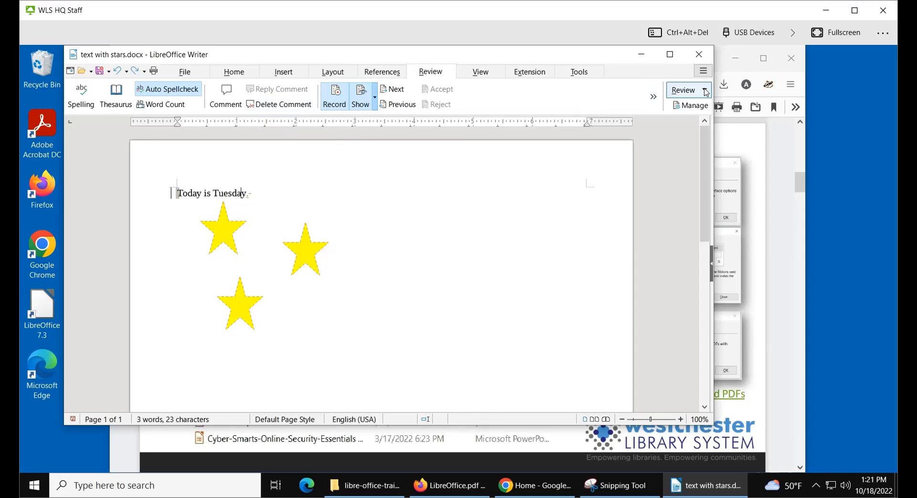
{"action": "left_click", "coordinate": [253, 201]}
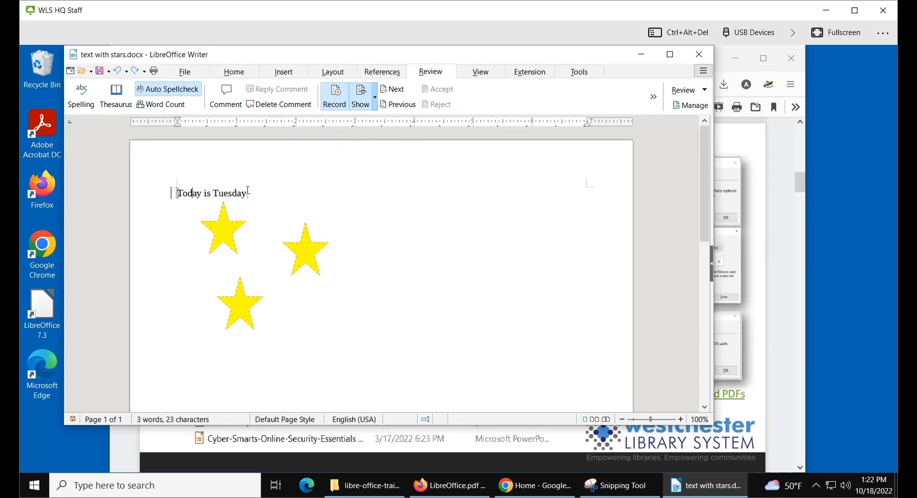
{"action": "left_click_drag", "start_coordinate": [192, 194], "coordinate": [245, 192]}
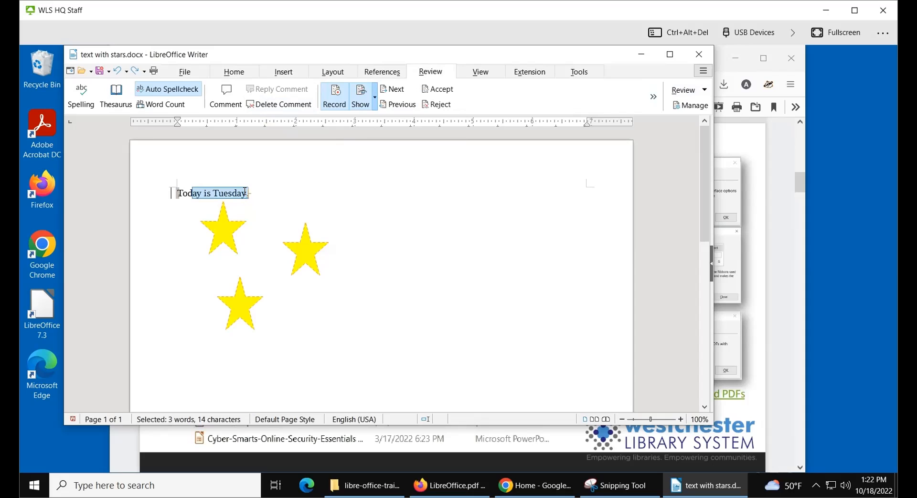
{"action": "left_click", "coordinate": [317, 178]}
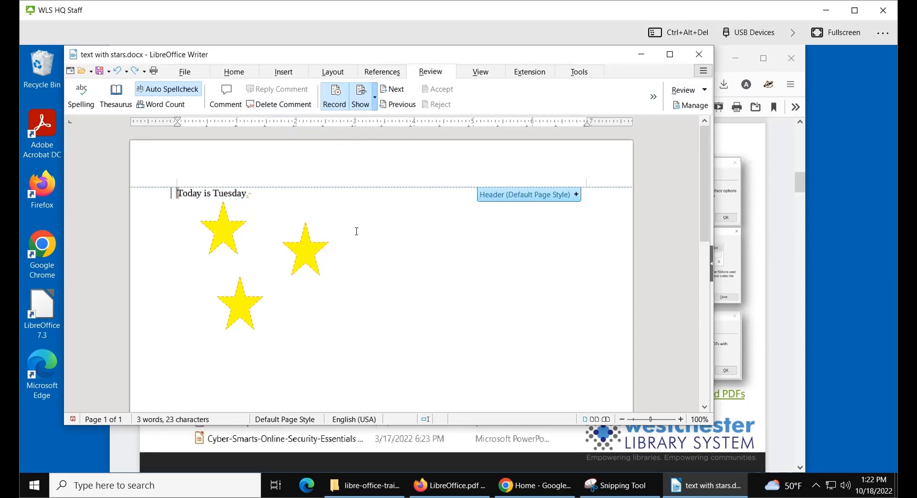
{"action": "left_click", "coordinate": [392, 227]}
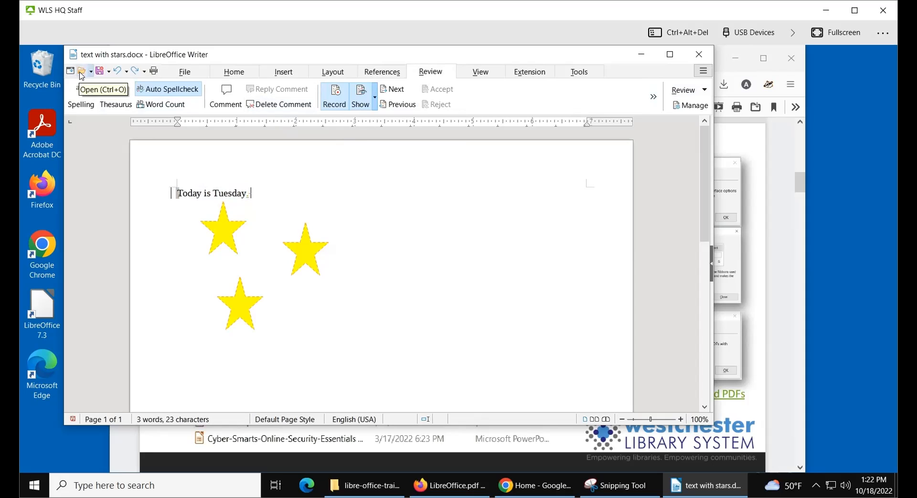
Create a new blank text document
{"action": "left_click", "coordinate": [190, 72]}
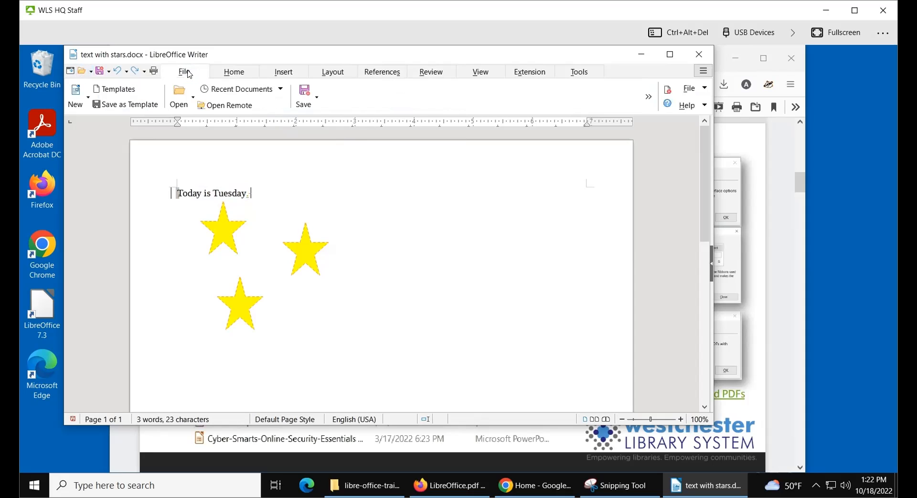
{"action": "left_click", "coordinate": [89, 100]}
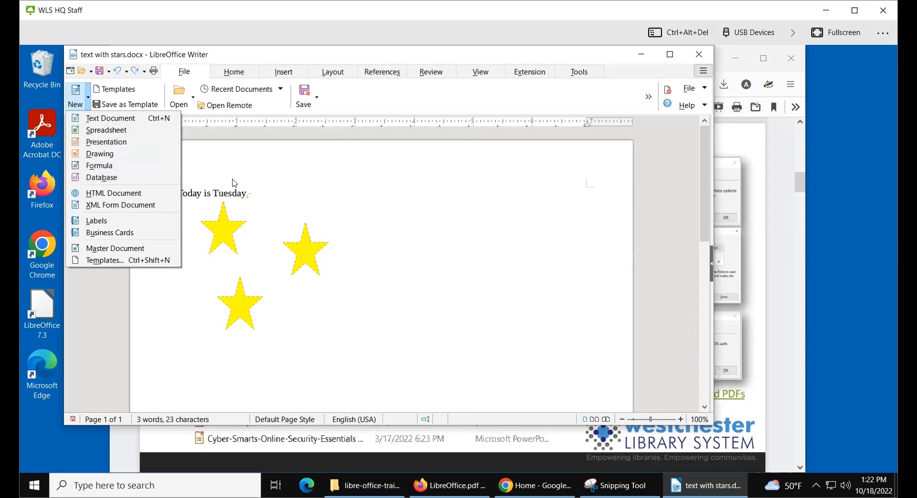
{"action": "left_click", "coordinate": [103, 117]}
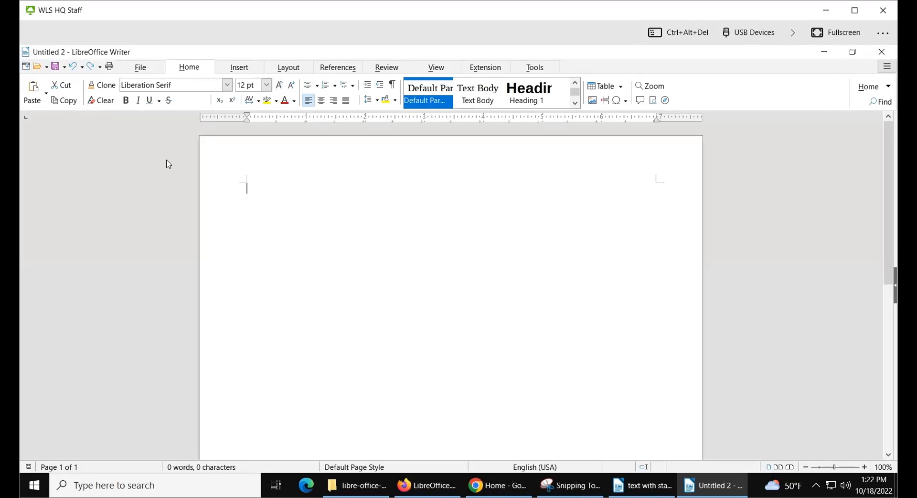
Display the menu bar and open the Templates dialog for starting a new document
{"action": "left_click", "coordinate": [26, 67]}
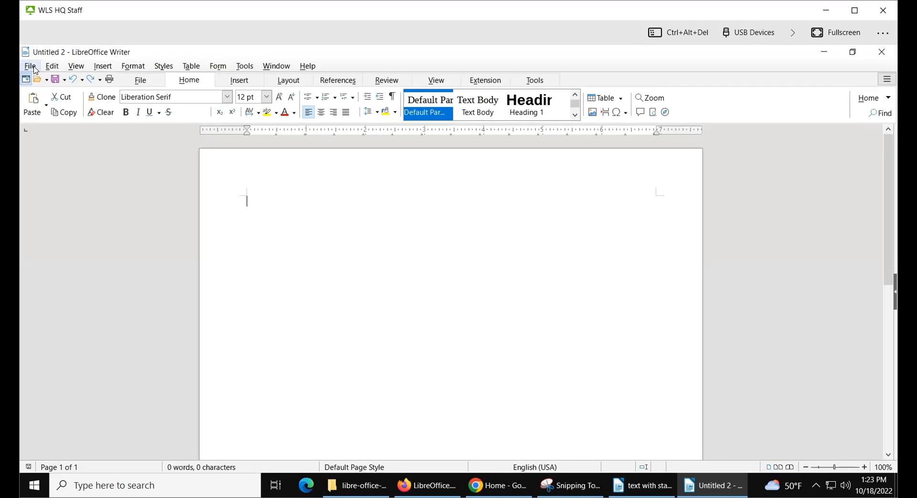
{"action": "left_click", "coordinate": [35, 67]}
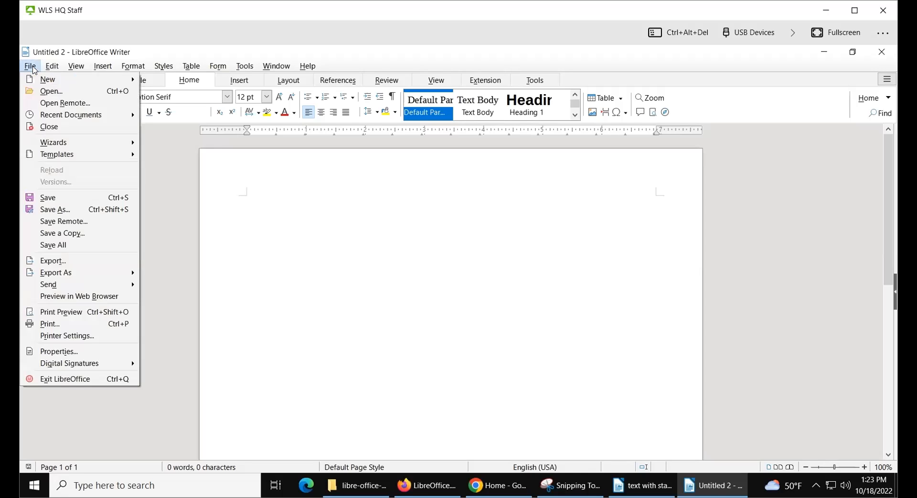
{"action": "mouse_move", "coordinate": [51, 84]}
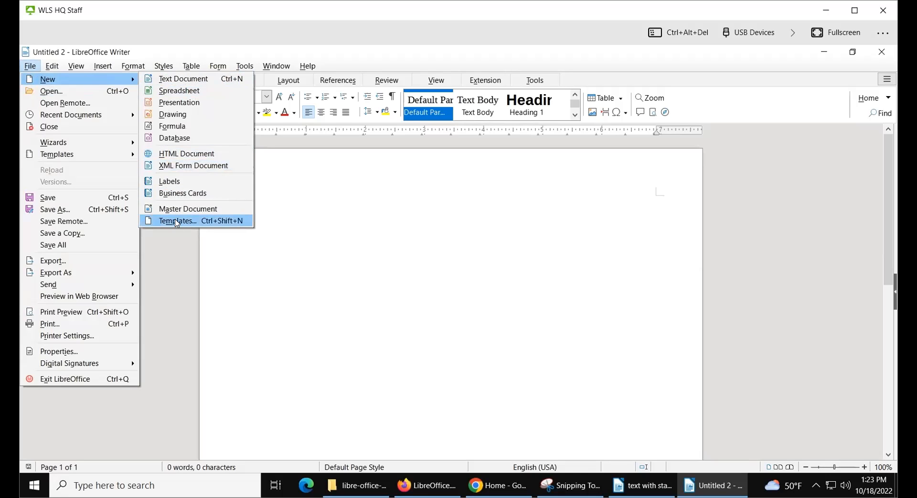
{"action": "left_click", "coordinate": [176, 221]}
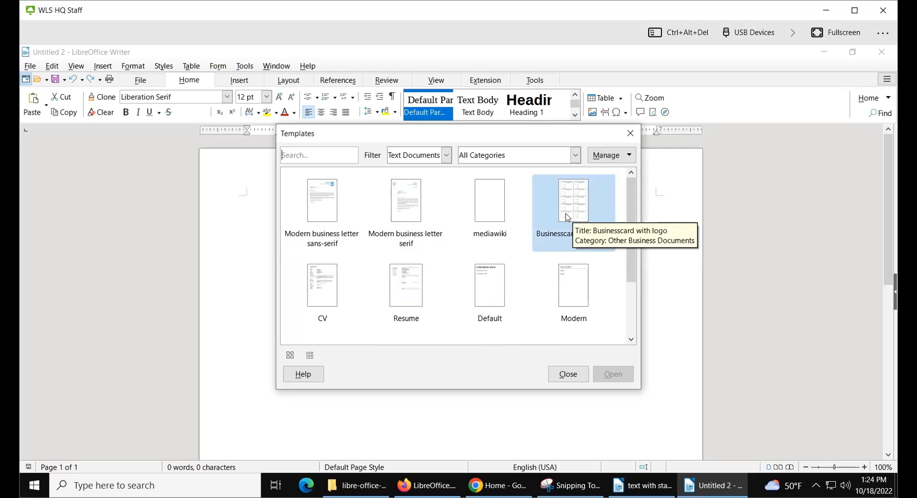
{"action": "mouse_move", "coordinate": [629, 196]}
{"action": "left_mouse_down"}
{"action": "mouse_move", "coordinate": [632, 241]}
{"action": "mouse_move", "coordinate": [629, 188]}
{"action": "left_mouse_up"}
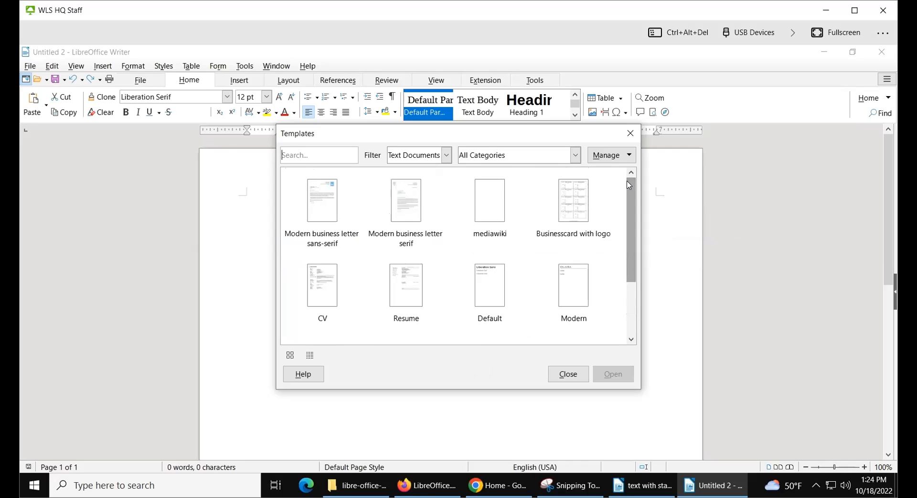
Filter the templates by Spreadsheets and by All Applications, and browse the available templates
{"action": "left_click", "coordinate": [444, 157]}
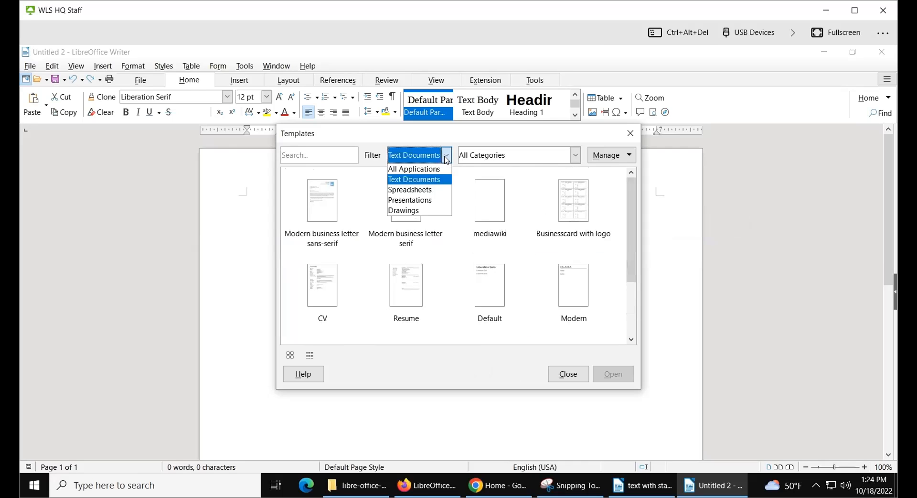
{"action": "left_click", "coordinate": [422, 190]}
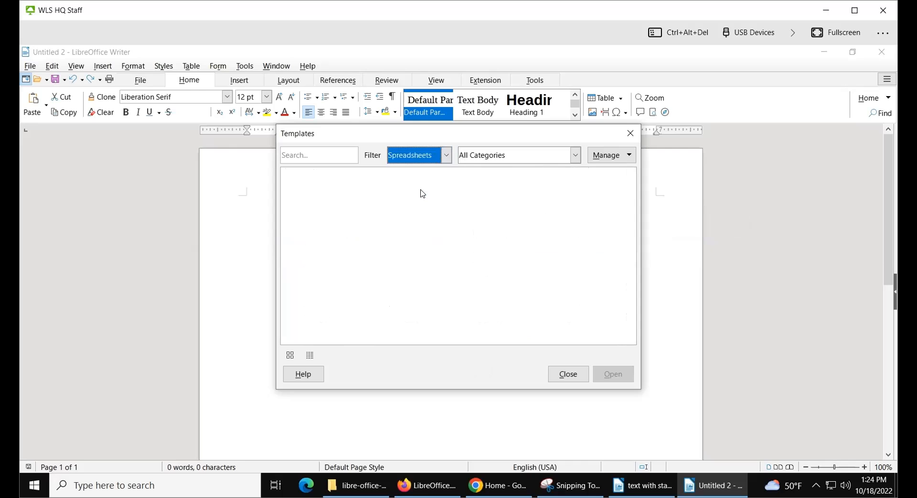
{"action": "left_click", "coordinate": [445, 156]}
{"action": "left_click", "coordinate": [434, 170]}
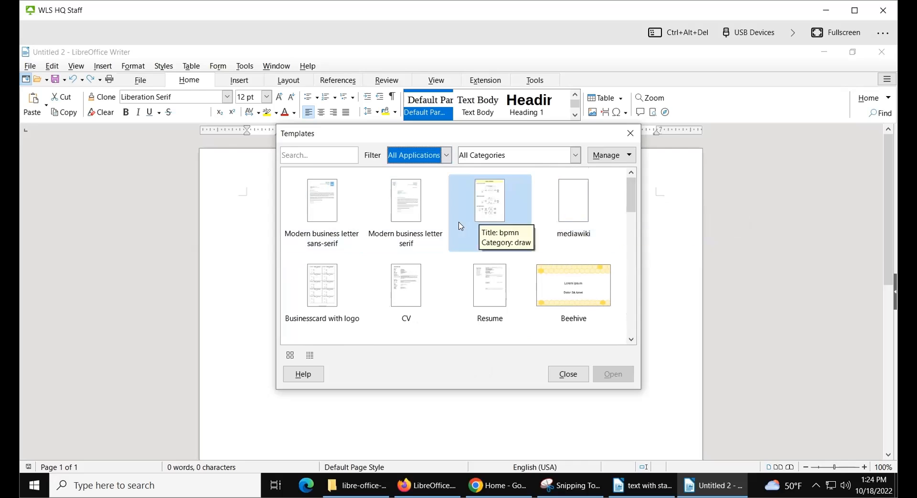
{"action": "scroll", "coordinate": [629, 200], "scroll_direction": "down", "scroll_amount": 2}
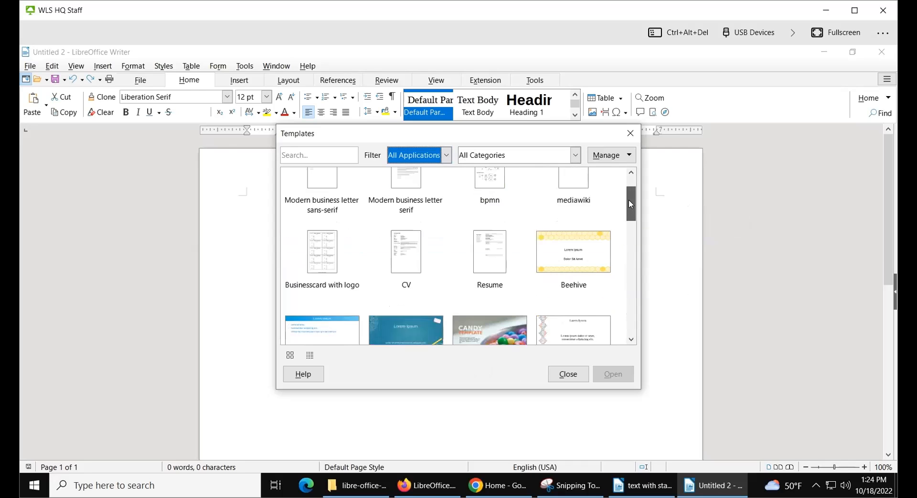
{"action": "scroll", "coordinate": [629, 210], "scroll_direction": "down", "scroll_amount": 1}
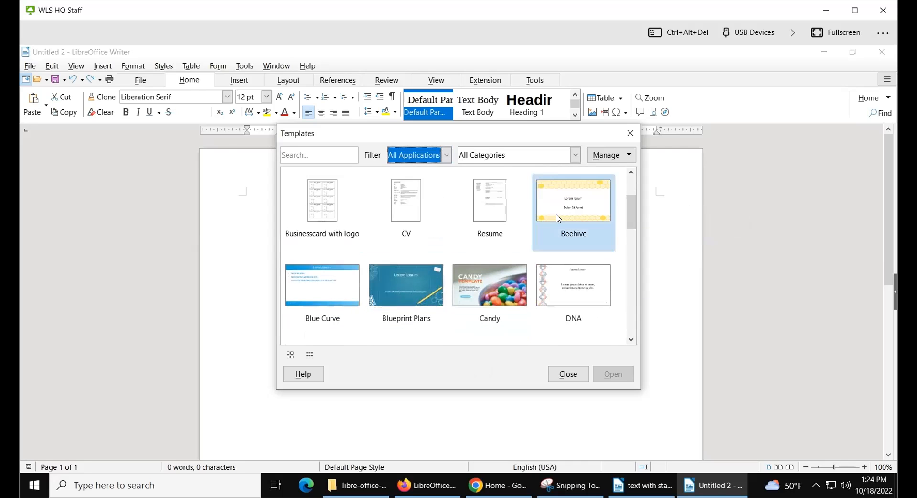
{"action": "mouse_move", "coordinate": [637, 206]}
{"action": "left_mouse_down"}
{"action": "mouse_move", "coordinate": [635, 314]}
{"action": "mouse_move", "coordinate": [634, 177]}
{"action": "left_mouse_up"}
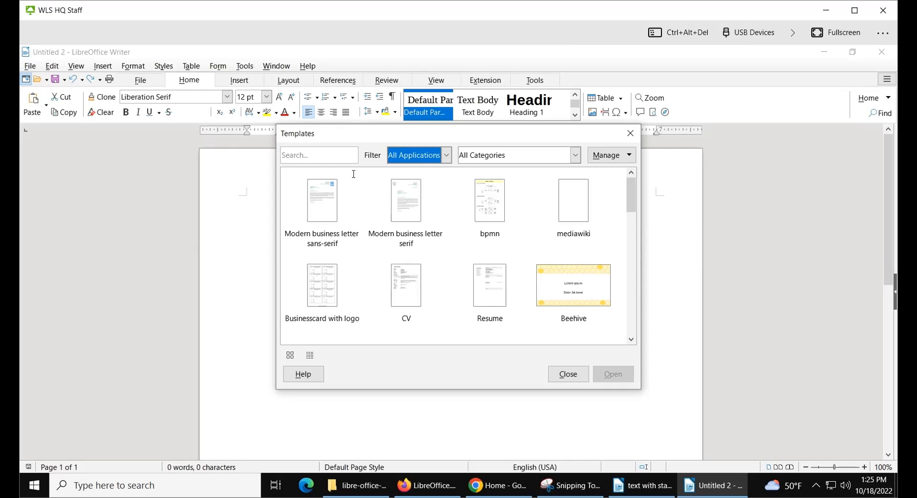
Create a new document from the "Modern business letter sans-serif" template
{"action": "left_click", "coordinate": [323, 203]}
{"action": "left_click", "coordinate": [613, 374]}
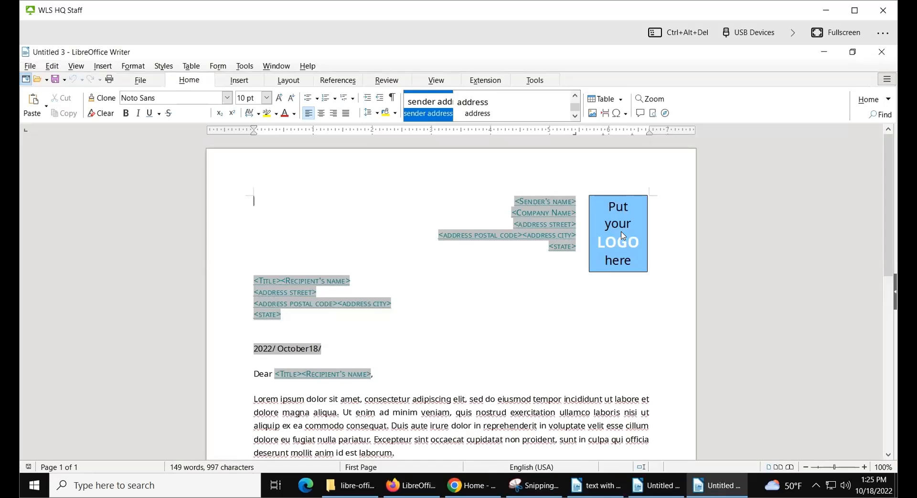
{"action": "left_click", "coordinate": [498, 295]}
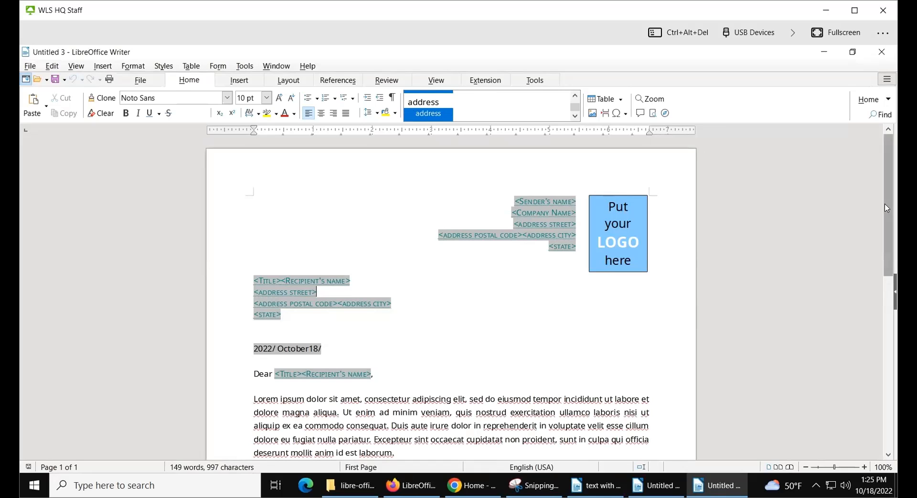
Replace the recipient placeholder block above the date with the recipient's title and surname, and start a new line
{"action": "scroll", "coordinate": [886, 208], "scroll_direction": "down", "scroll_amount": 2}
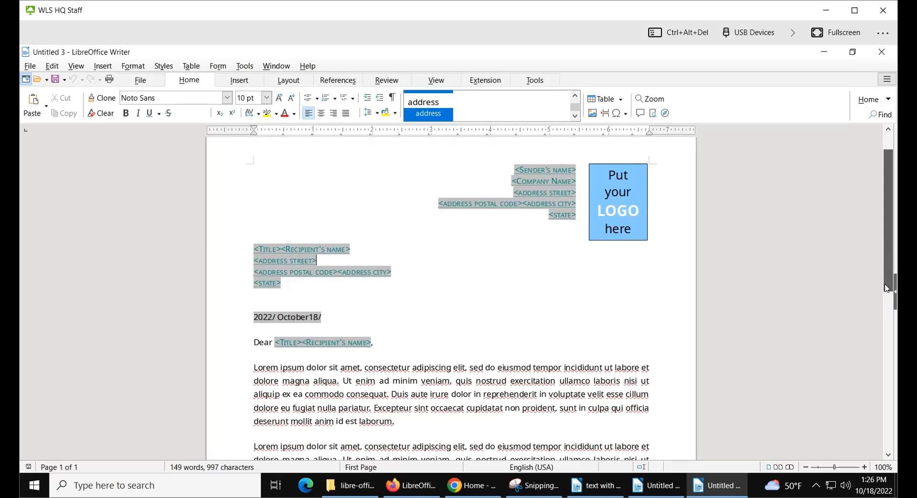
{"action": "left_click_drag", "start_coordinate": [890, 273], "coordinate": [884, 287]}
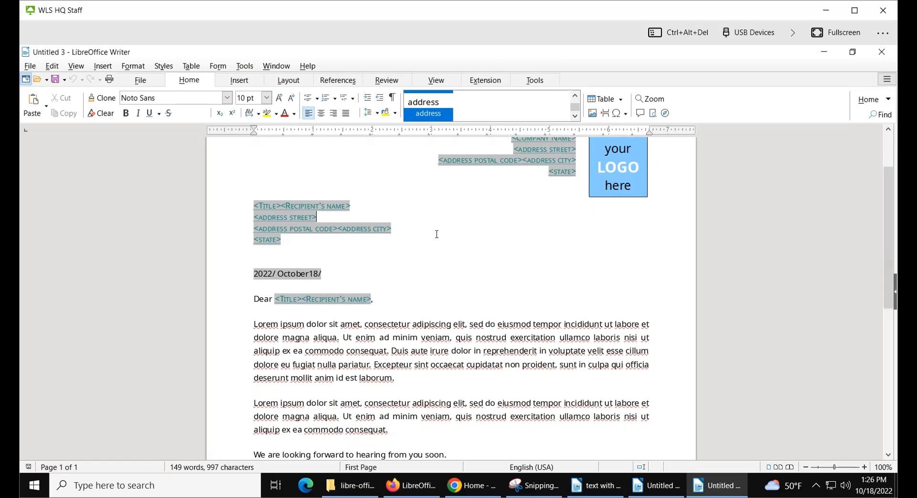
{"action": "left_click_drag", "start_coordinate": [311, 243], "coordinate": [239, 195]}
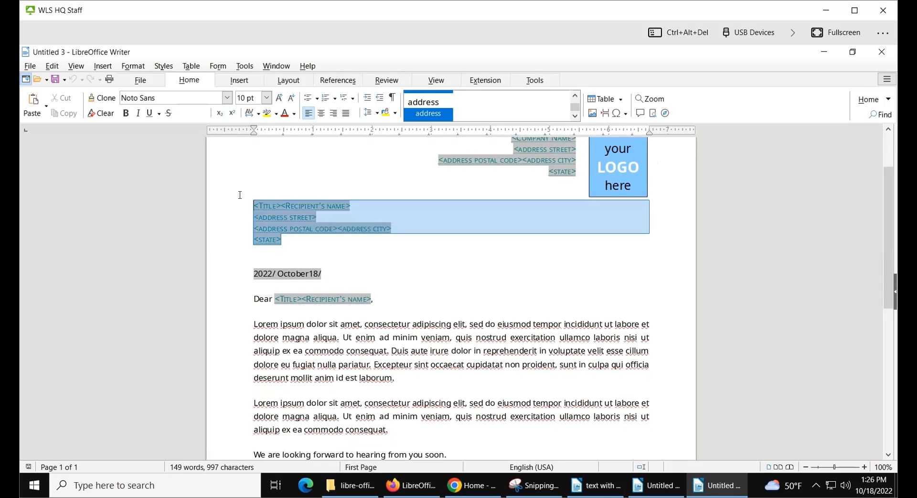
{"action": "key", "text": "Delete"}
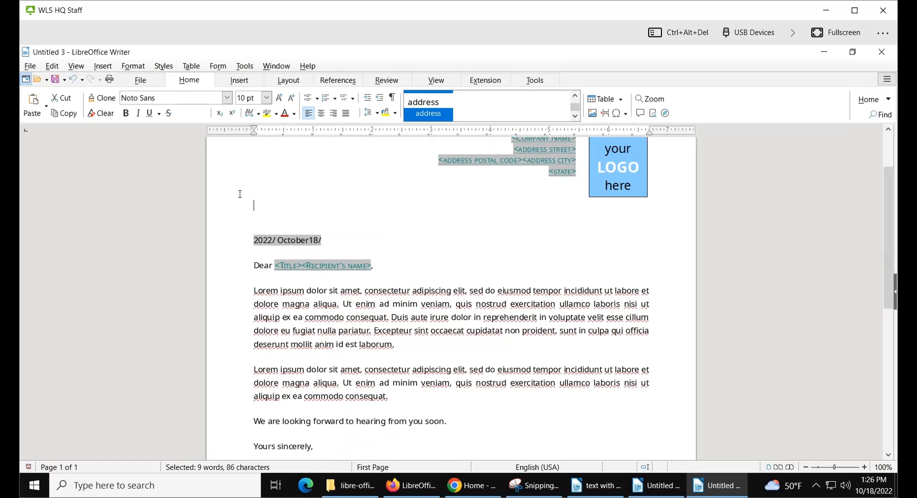
{"action": "type", "text": "Mr."}
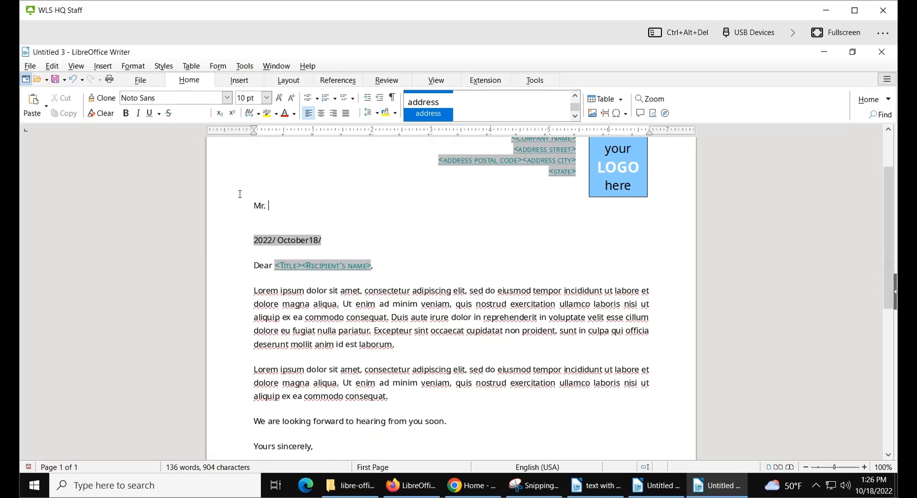
{"action": "type", "text": " Smith"}
{"action": "key", "text": "Return"}
{"action": "key", "text": "BackSpace"}
{"action": "key", "text": "Return"}
Enter the recipient's street address and, on the following line, the city, state and postal code
{"action": "type", "text": "12"}
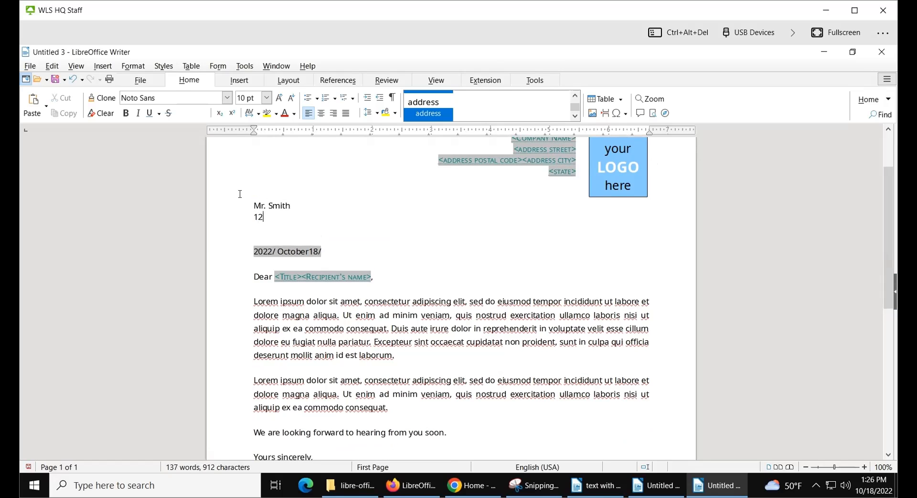
{"action": "type", "text": "3 Main Streeet"}
{"action": "key", "text": "BackSpace"}
{"action": "key", "text": "BackSpace"}
{"action": "type", "text": "t"}
{"action": "key", "text": "Return"}
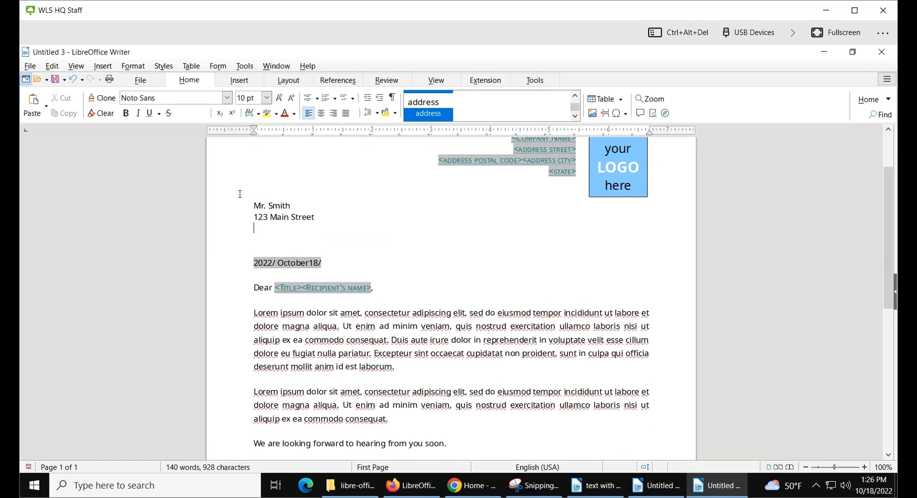
{"action": "type", "text": "Elmsford NY 10523"}
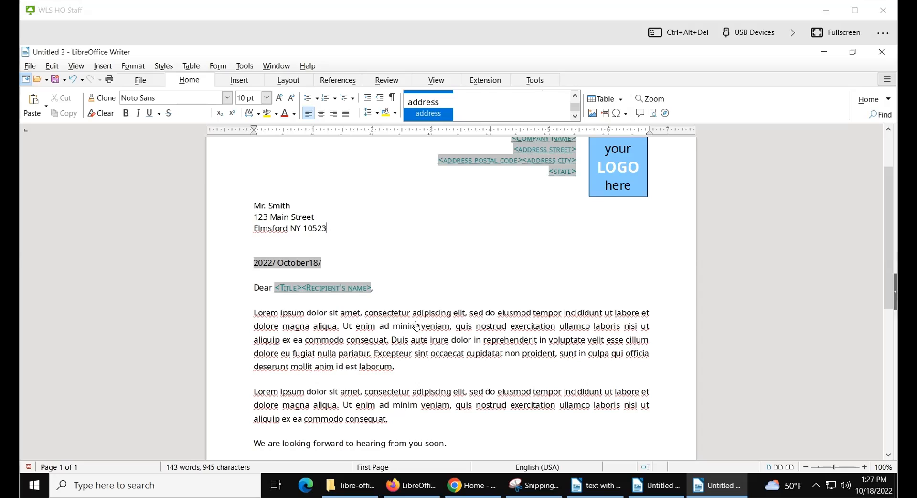
Delete the blue "Put your LOGO here" placeholder box beside the sender block
{"action": "scroll", "coordinate": [626, 191], "scroll_direction": "up", "scroll_amount": 2}
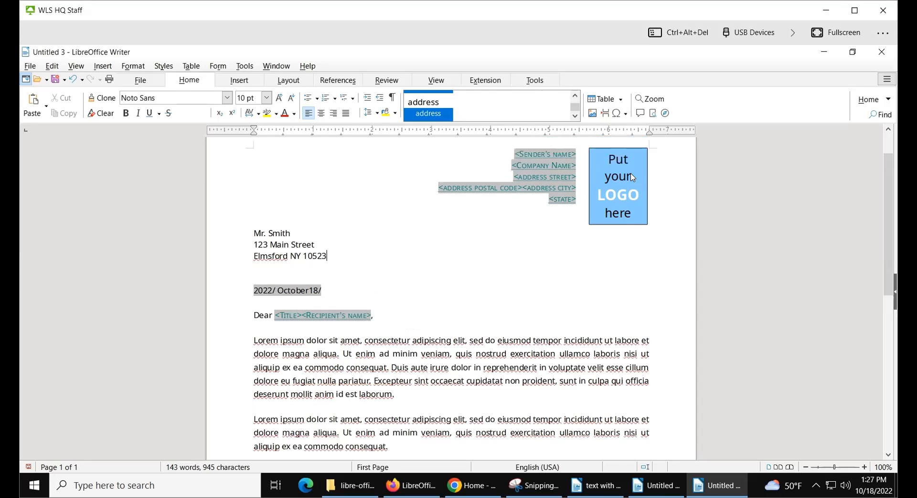
{"action": "double_click", "coordinate": [617, 218]}
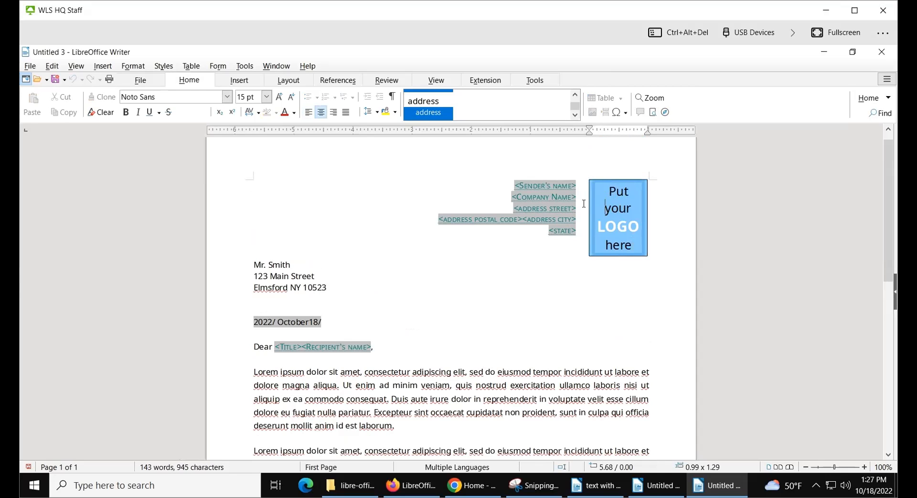
{"action": "left_click", "coordinate": [595, 204]}
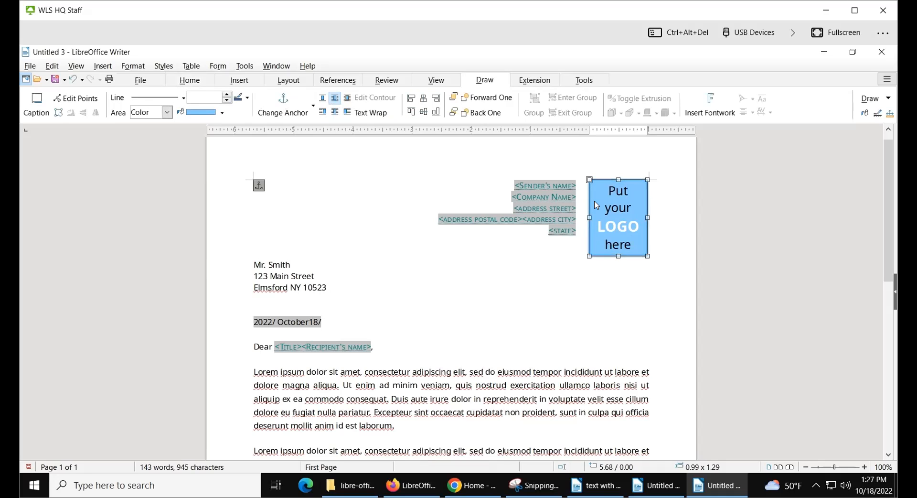
{"action": "right_click", "coordinate": [597, 205]}
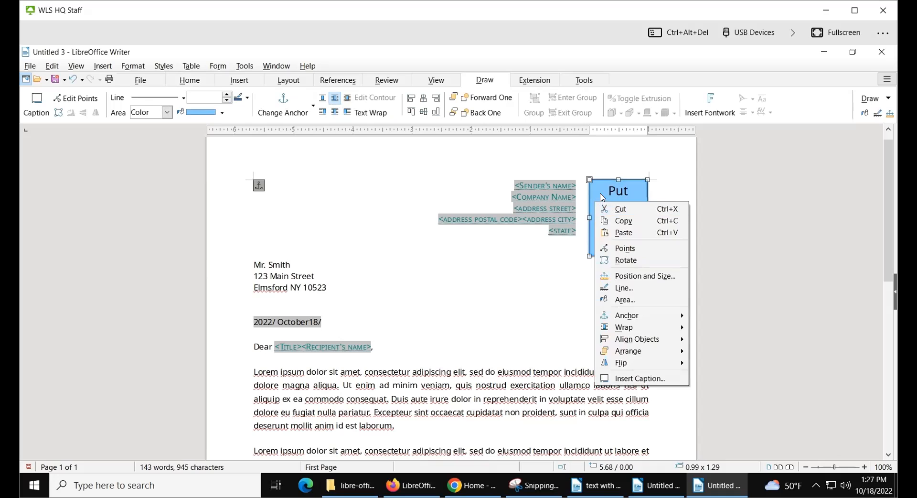
{"action": "left_click", "coordinate": [609, 179]}
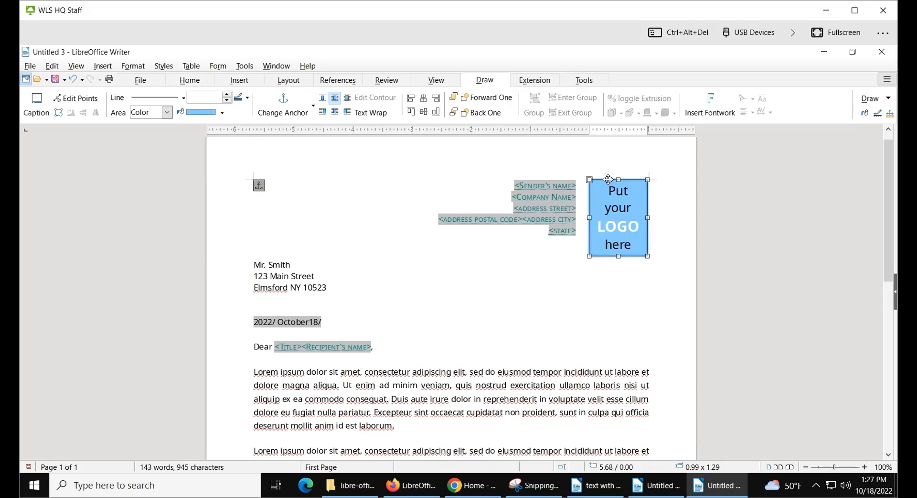
{"action": "key", "text": "Delete"}
{"action": "left_click", "coordinate": [608, 197]}
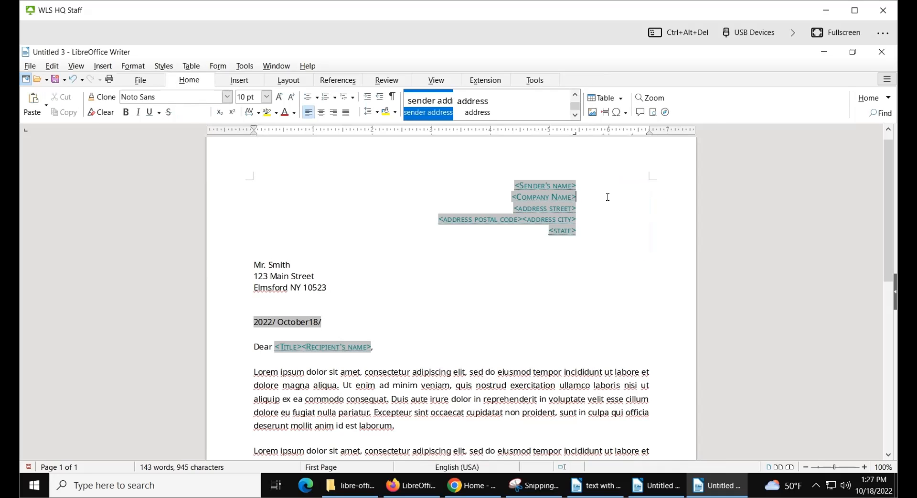
Insert the WLS-header-graphic image from the Pictures folder inside Documents at the company name line of the sender block
{"action": "right_click", "coordinate": [608, 198]}
{"action": "left_click", "coordinate": [600, 197]}
{"action": "left_click", "coordinate": [241, 81]}
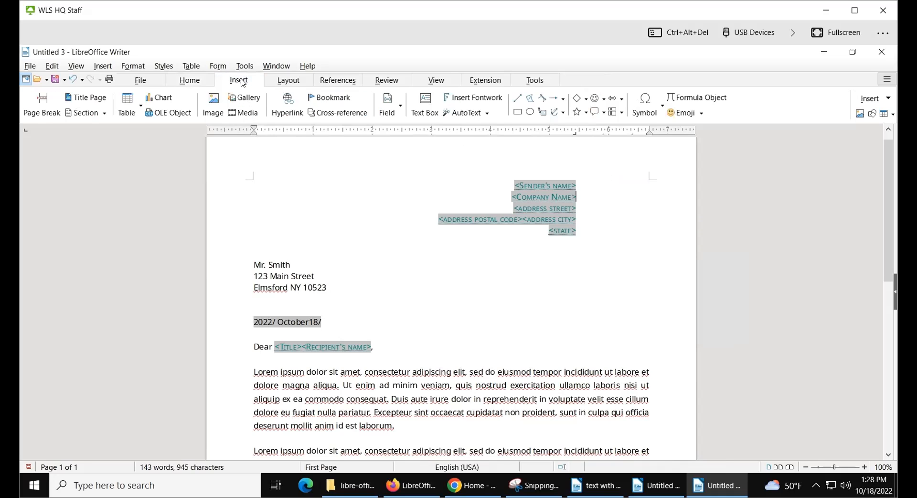
{"action": "left_click", "coordinate": [214, 114]}
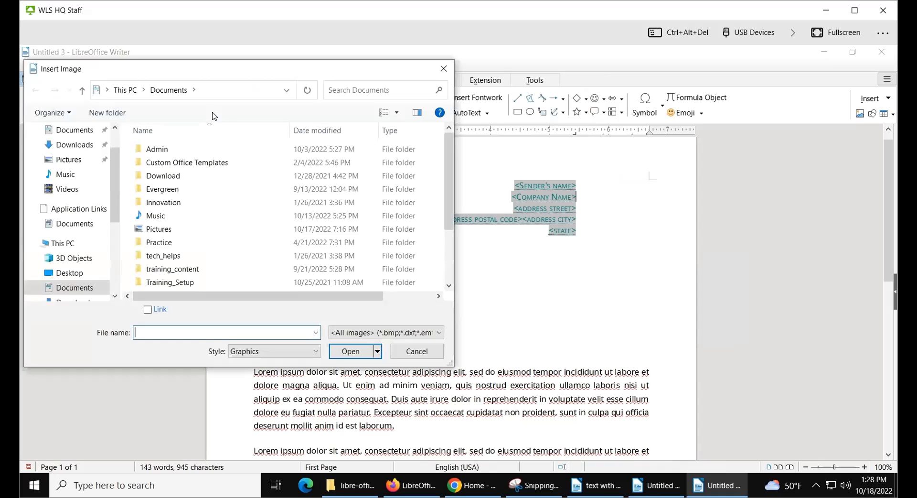
{"action": "left_click", "coordinate": [152, 231]}
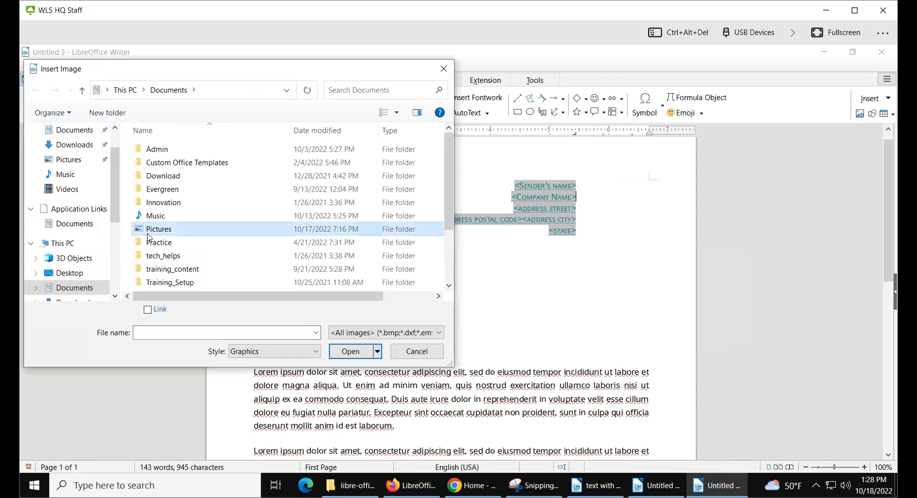
{"action": "double_click", "coordinate": [152, 231]}
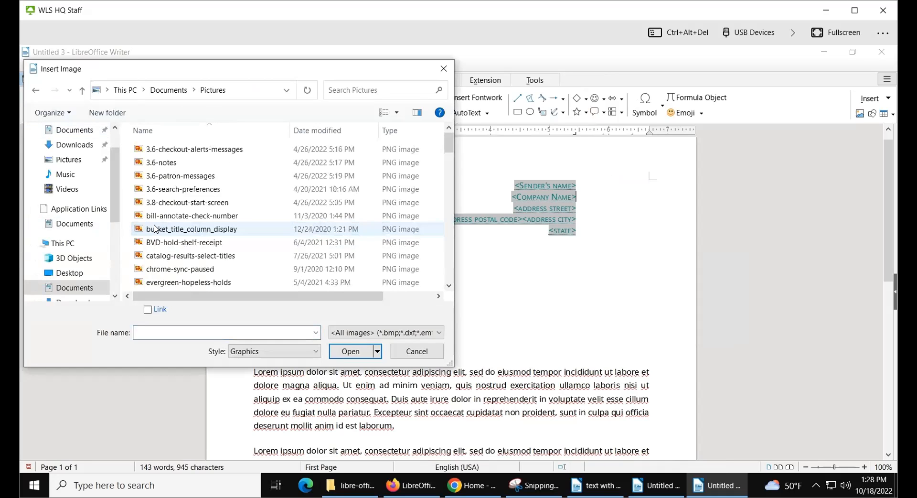
{"action": "scroll", "coordinate": [157, 229], "scroll_direction": "down", "scroll_amount": 3}
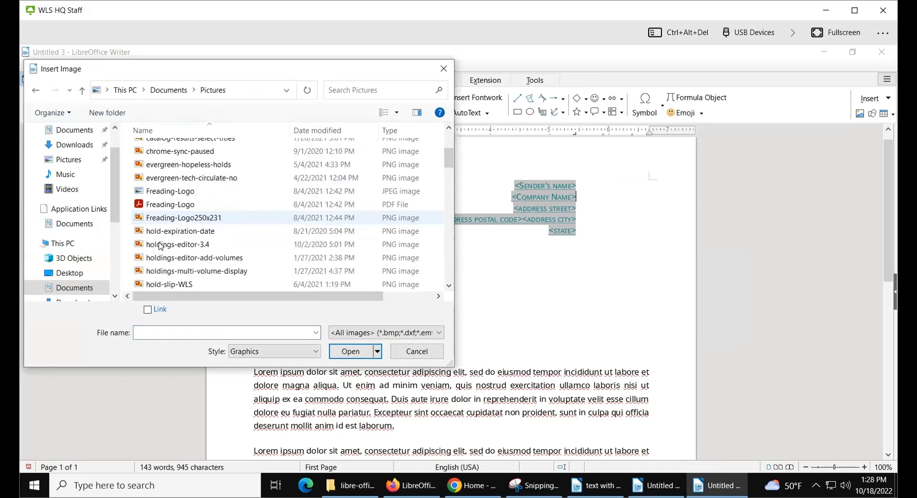
{"action": "scroll", "coordinate": [165, 265], "scroll_direction": "down", "scroll_amount": 2}
{"action": "scroll", "coordinate": [167, 252], "scroll_direction": "down", "scroll_amount": 2}
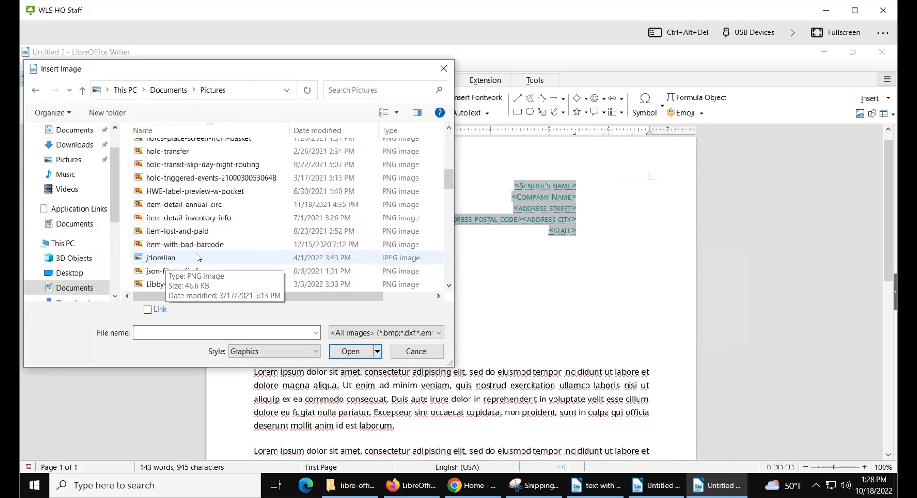
{"action": "scroll", "coordinate": [168, 251], "scroll_direction": "down", "scroll_amount": 1}
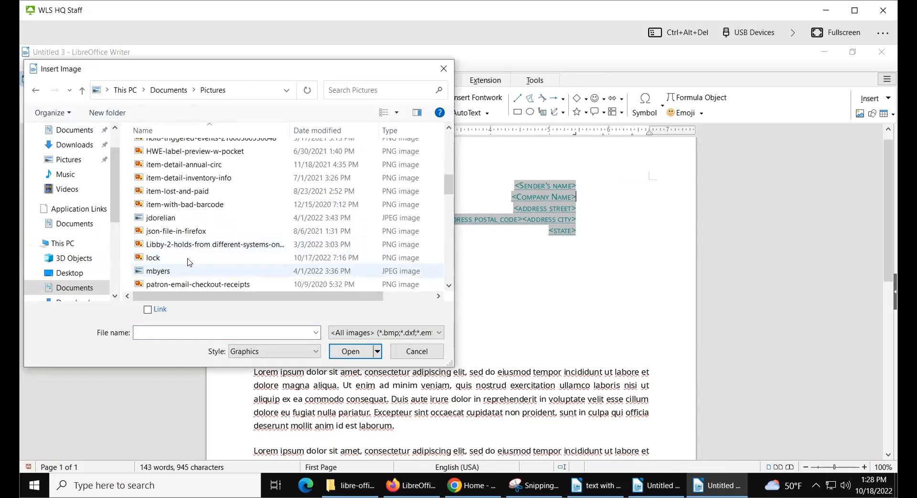
{"action": "scroll", "coordinate": [195, 259], "scroll_direction": "down", "scroll_amount": 2}
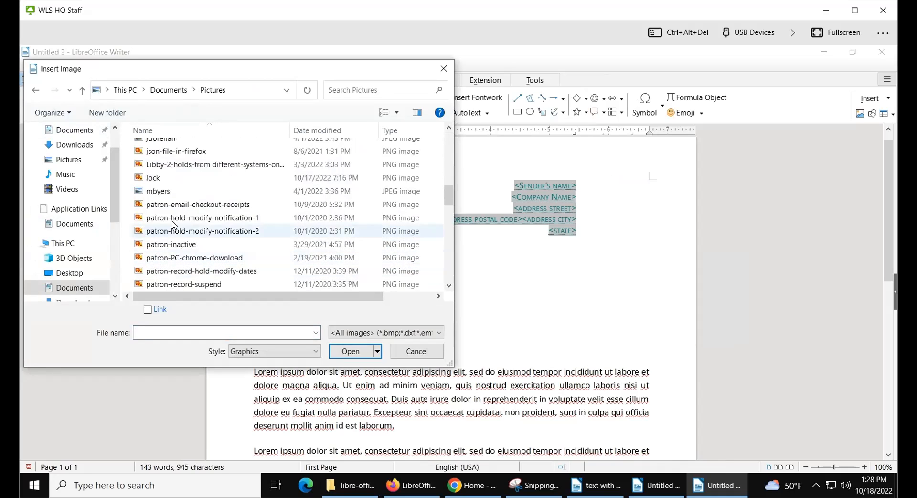
{"action": "scroll", "coordinate": [198, 197], "scroll_direction": "up", "scroll_amount": 5}
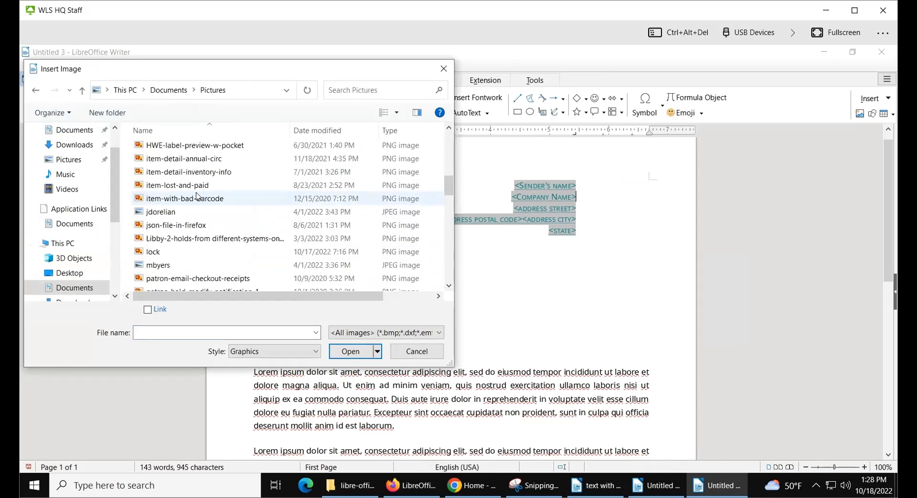
{"action": "scroll", "coordinate": [197, 197], "scroll_direction": "down", "scroll_amount": 10}
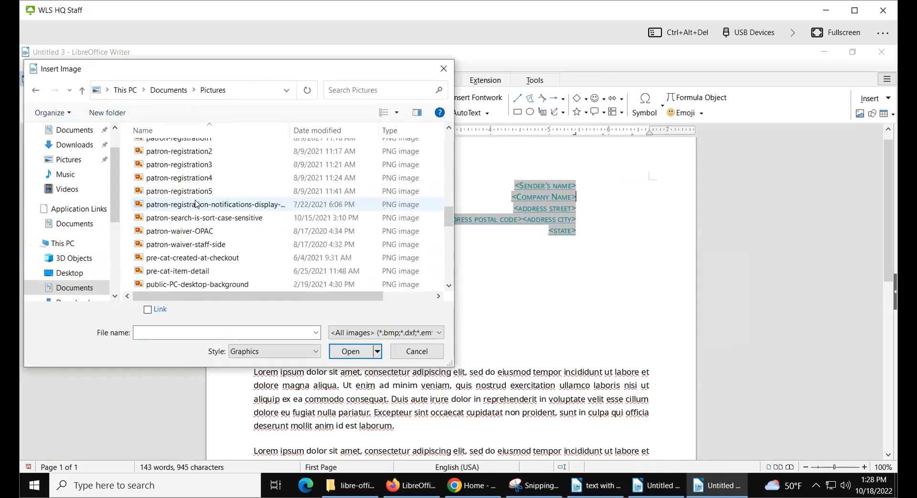
{"action": "scroll", "coordinate": [196, 204], "scroll_direction": "down", "scroll_amount": 6}
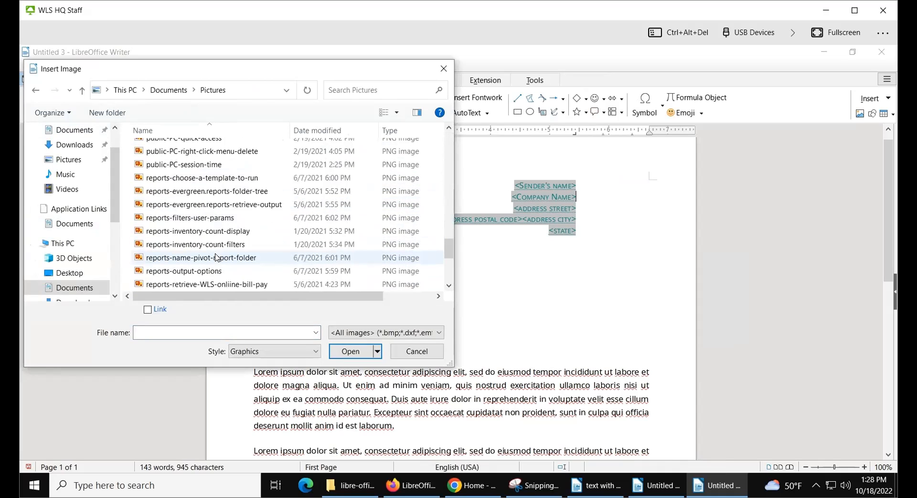
{"action": "scroll", "coordinate": [215, 258], "scroll_direction": "down", "scroll_amount": 4}
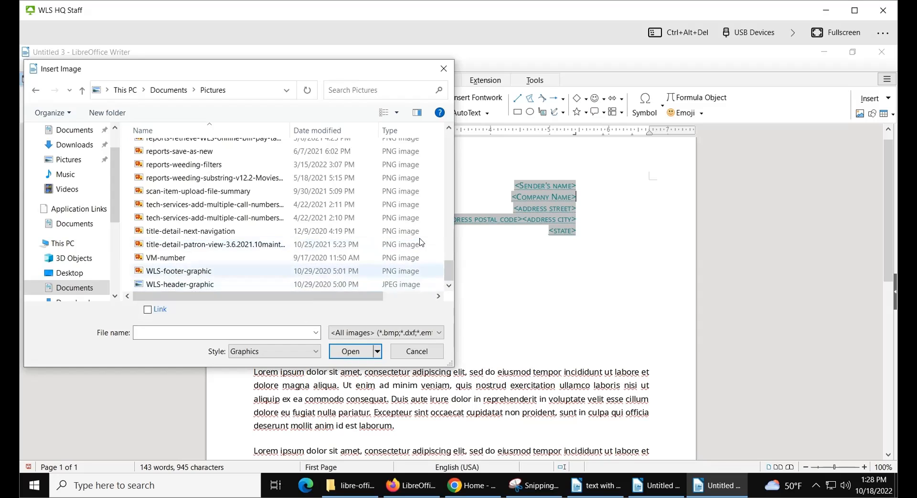
{"action": "left_click", "coordinate": [180, 285]}
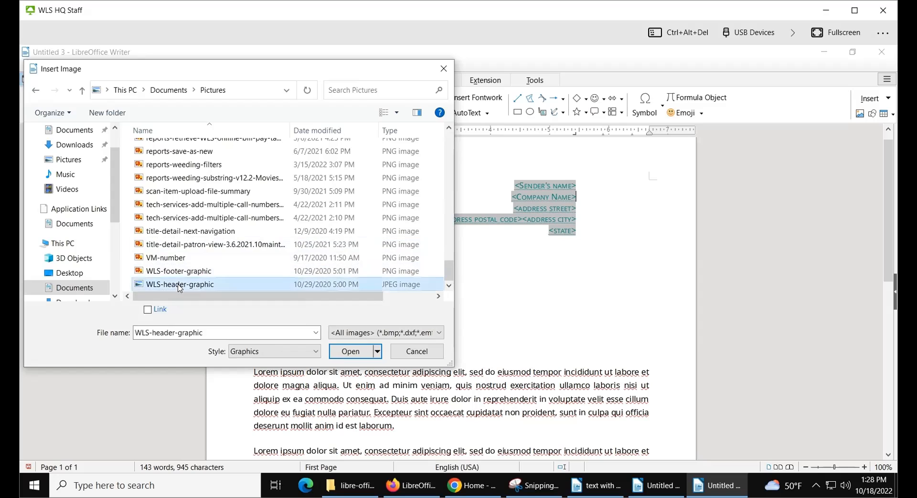
{"action": "double_click", "coordinate": [180, 285]}
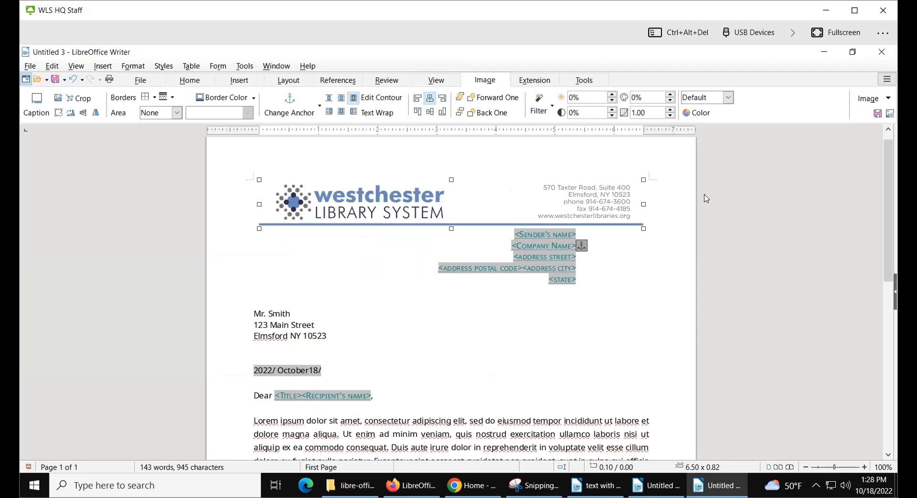
Crop the inserted header image by 0.30" on the left, 5.61" on the right and 0.08" at the bottom, keeping the scale
{"action": "double_click", "coordinate": [366, 201]}
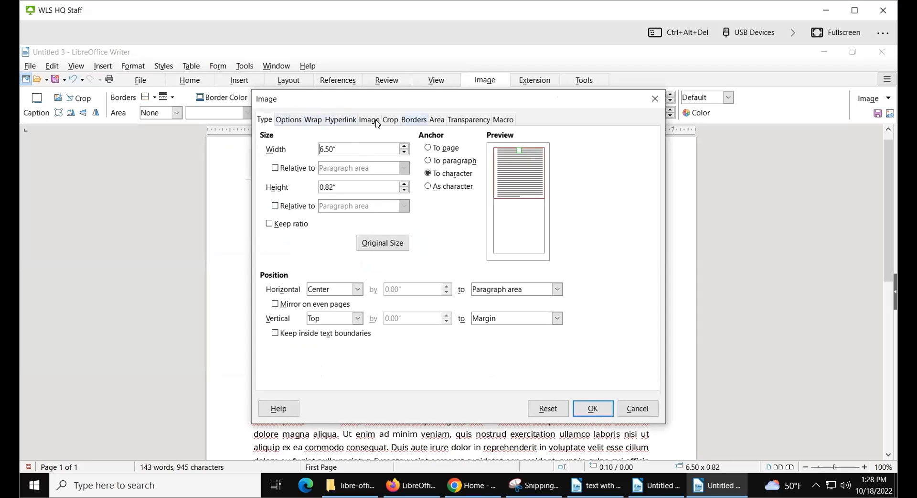
{"action": "left_click", "coordinate": [390, 121]}
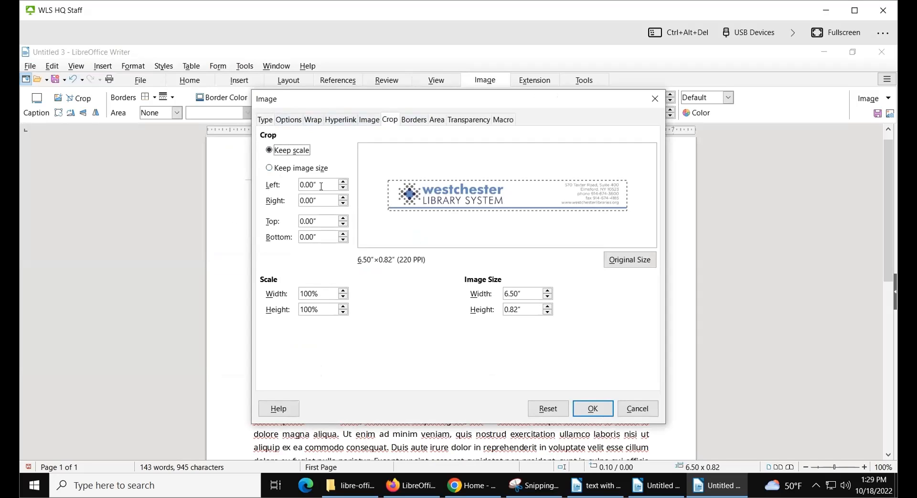
{"action": "left_click_drag", "start_coordinate": [320, 182], "coordinate": [295, 185]}
{"action": "left_click", "coordinate": [344, 198]}
{"action": "left_click_drag", "start_coordinate": [344, 203], "coordinate": [344, 184]}
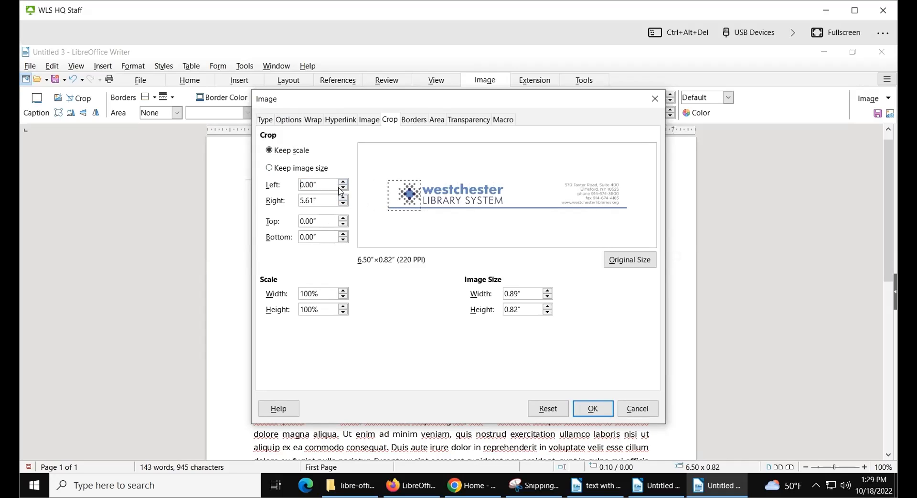
{"action": "left_click", "coordinate": [342, 234]}
{"action": "left_click", "coordinate": [343, 234]}
{"action": "left_click", "coordinate": [344, 188]}
{"action": "left_click", "coordinate": [343, 182]}
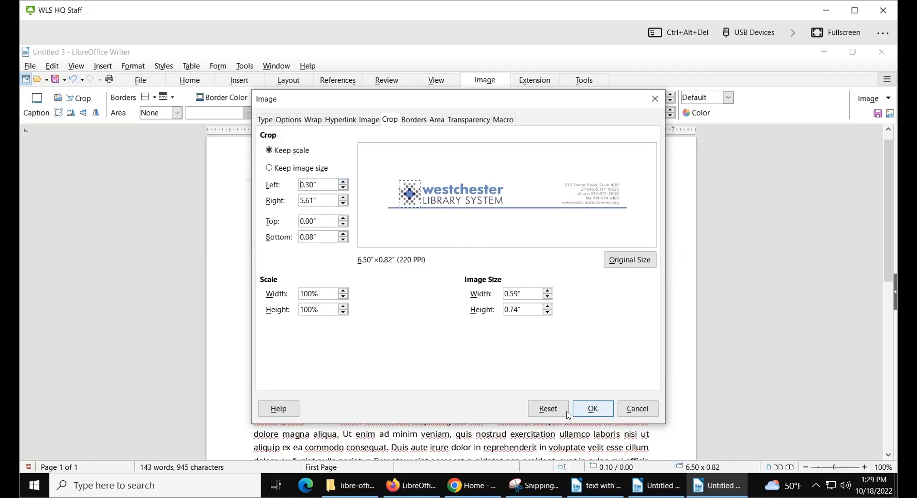
{"action": "left_click", "coordinate": [588, 406]}
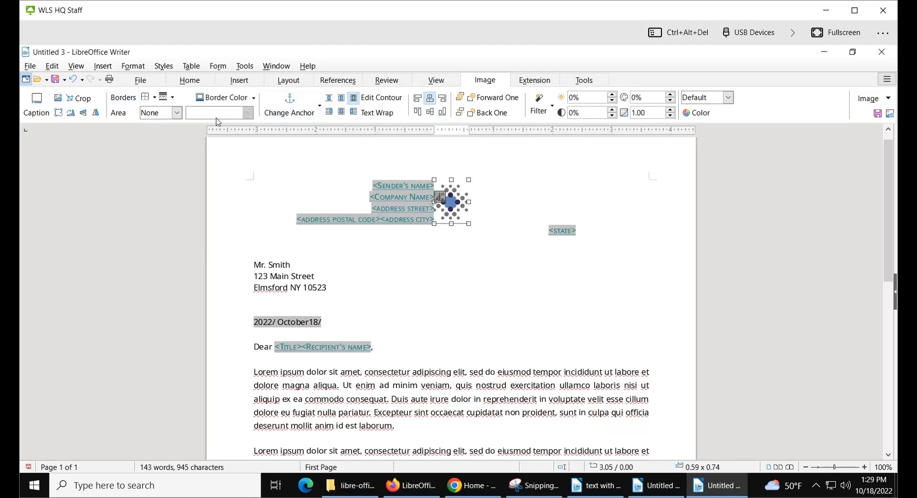
{"action": "left_click", "coordinate": [190, 81]}
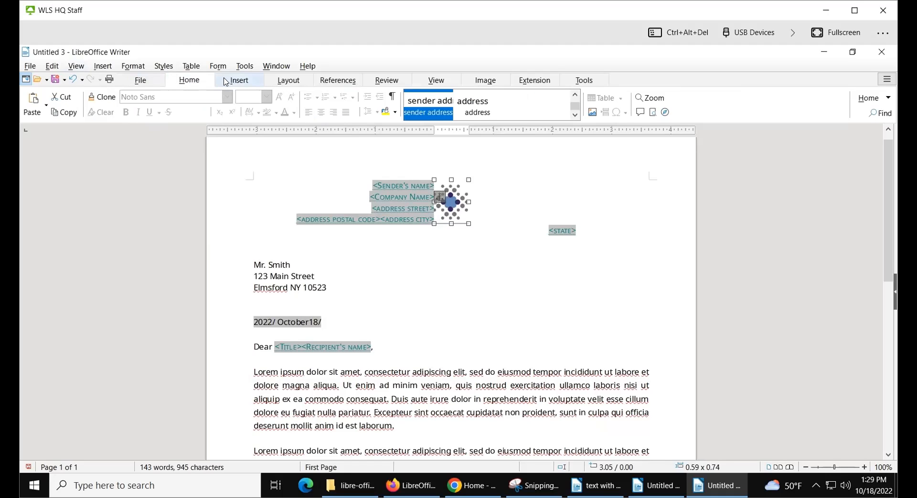
{"action": "left_click", "coordinate": [240, 81]}
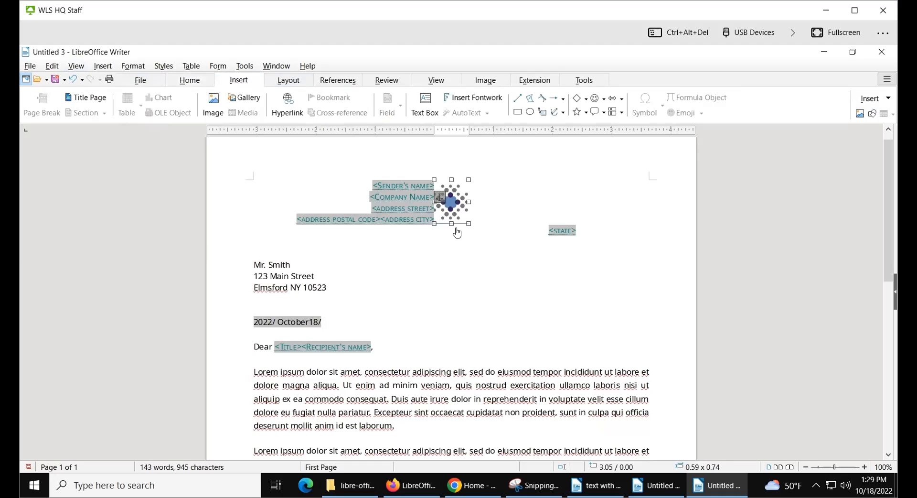
{"action": "double_click", "coordinate": [463, 203]}
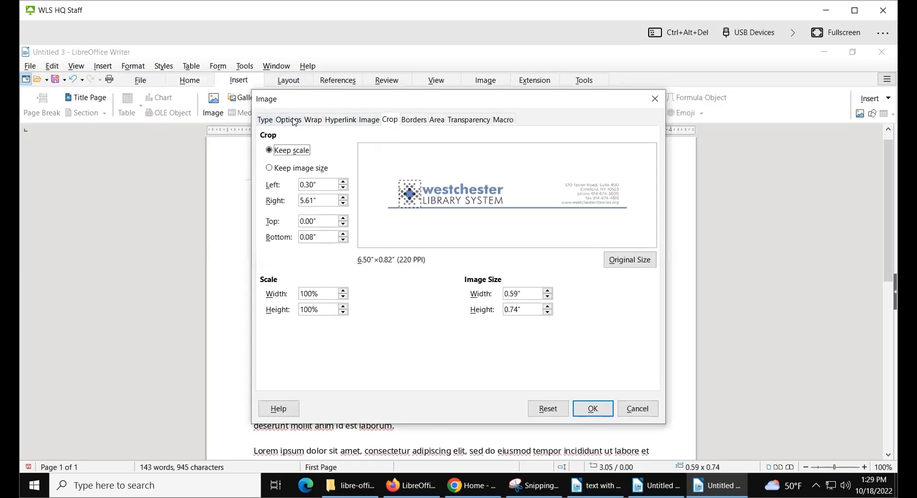
{"action": "left_click", "coordinate": [267, 120]}
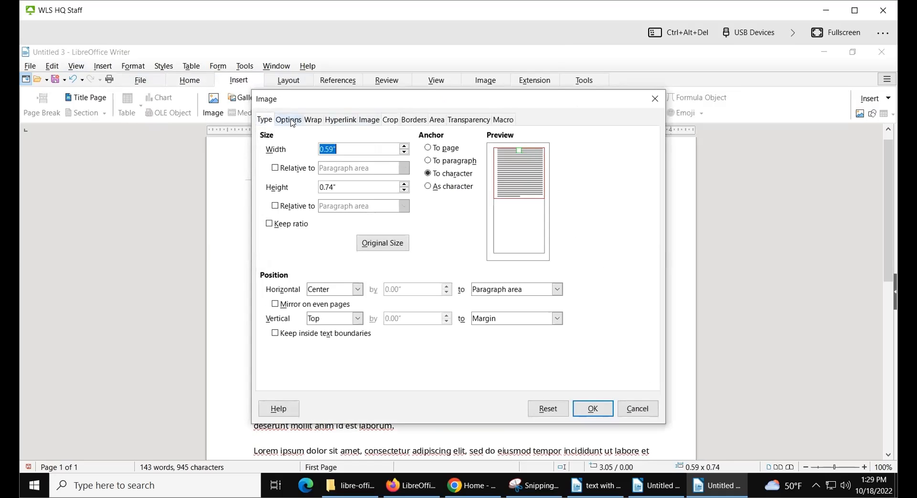
{"action": "left_click", "coordinate": [292, 120]}
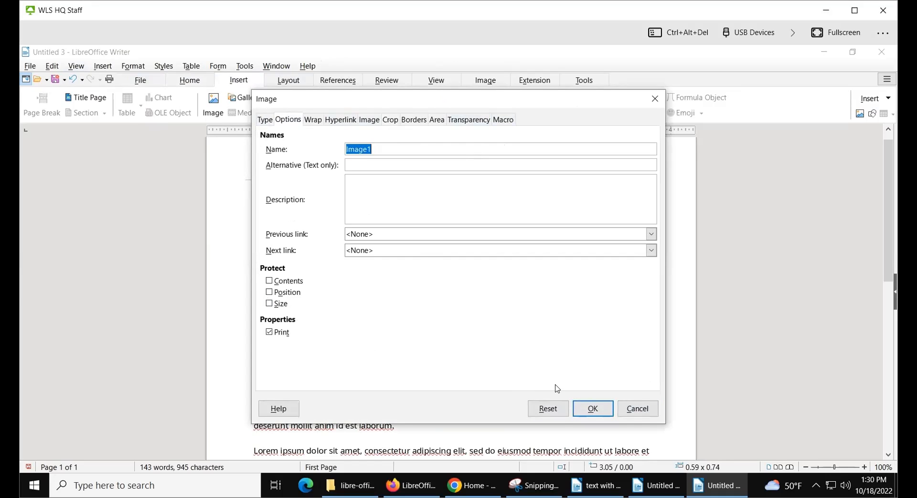
{"action": "key", "text": "Escape"}
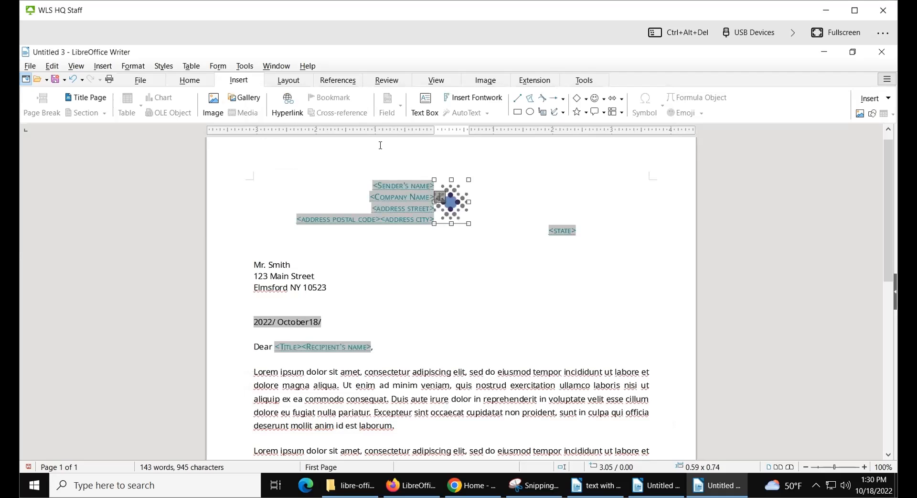
Set the cropped logo's horizontal position to Right relative to the paragraph area, and deselect it
{"action": "double_click", "coordinate": [440, 198]}
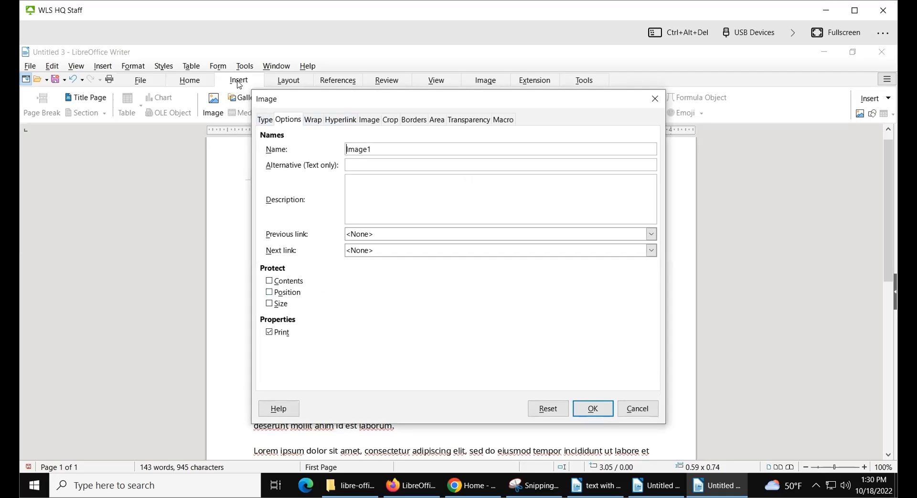
{"action": "left_click", "coordinate": [263, 123]}
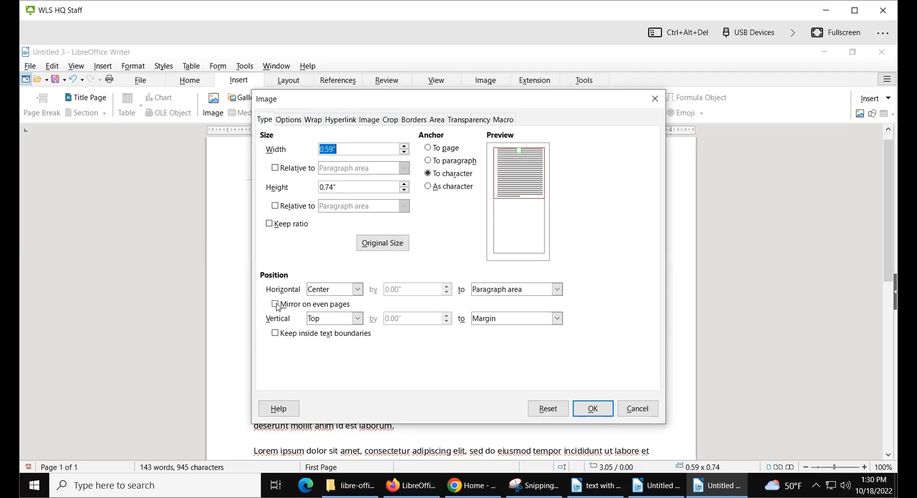
{"action": "left_click", "coordinate": [358, 289]}
{"action": "left_click", "coordinate": [330, 314]}
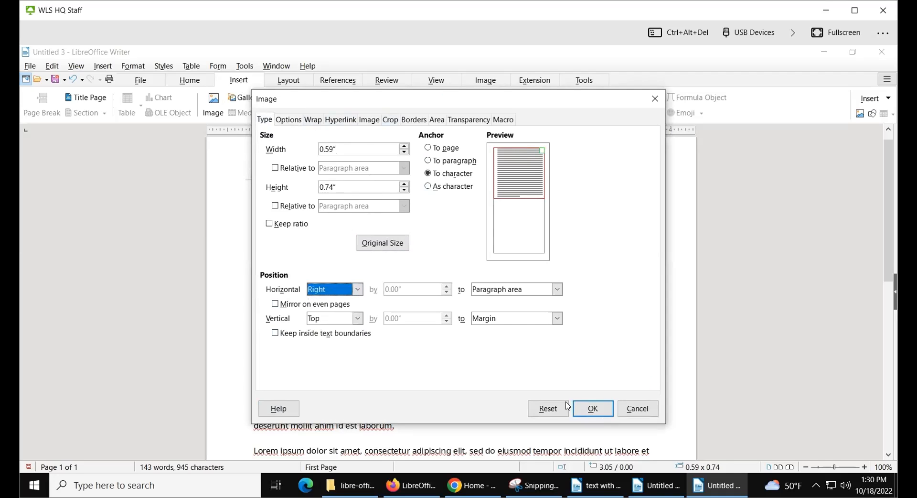
{"action": "left_click", "coordinate": [594, 410]}
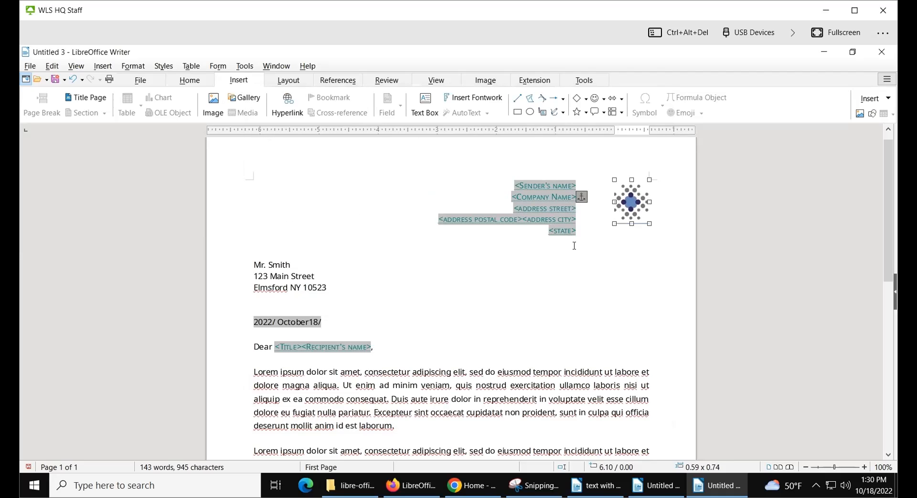
{"action": "left_click", "coordinate": [600, 279]}
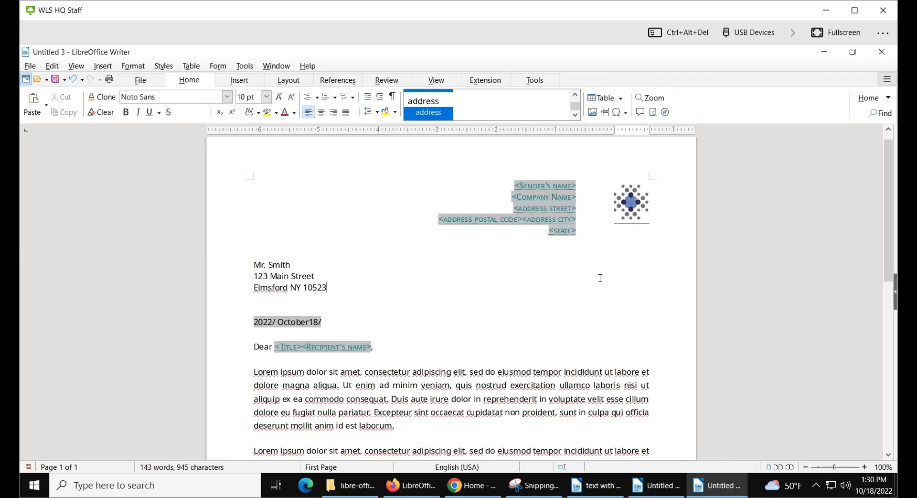
Select the first placeholder body paragraph and review the rest of the letter down to its closing
{"action": "left_click", "coordinate": [422, 372]}
{"action": "scroll", "coordinate": [423, 372], "scroll_direction": "down", "scroll_amount": 2}
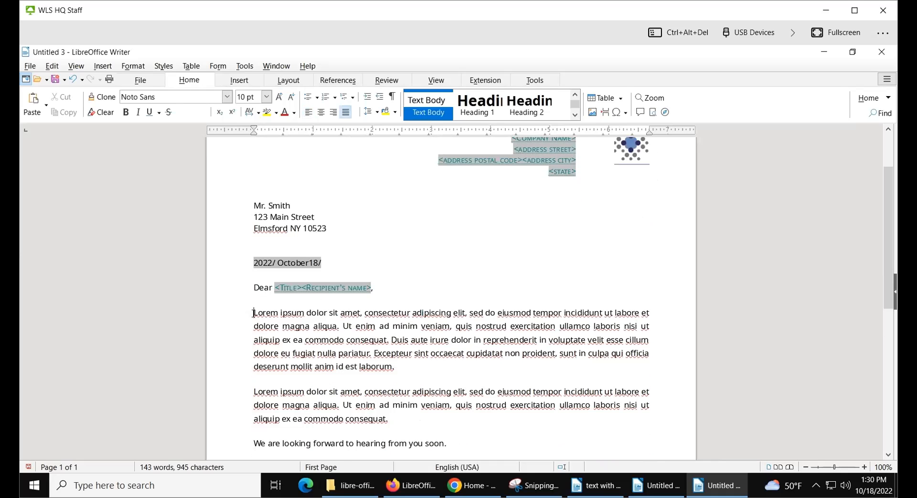
{"action": "left_click_drag", "start_coordinate": [254, 313], "coordinate": [415, 369]}
{"action": "scroll", "coordinate": [414, 366], "scroll_direction": "down", "scroll_amount": 2}
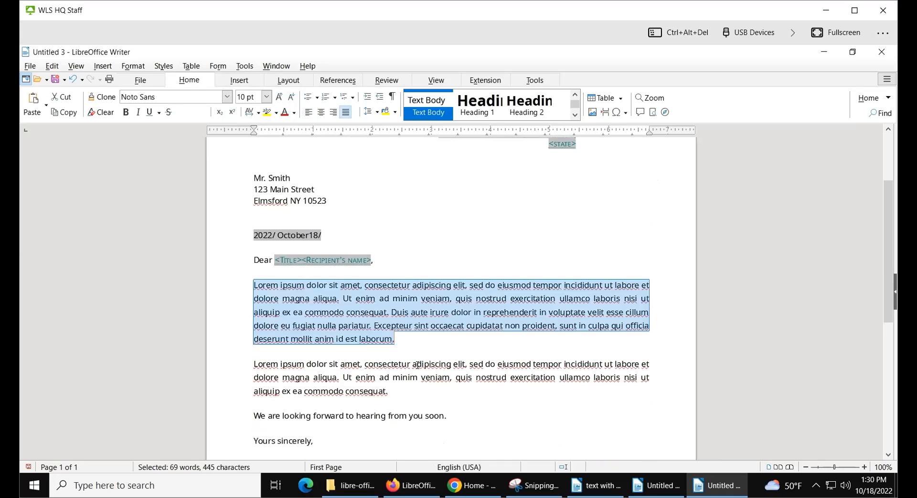
{"action": "scroll", "coordinate": [412, 364], "scroll_direction": "down", "scroll_amount": 1}
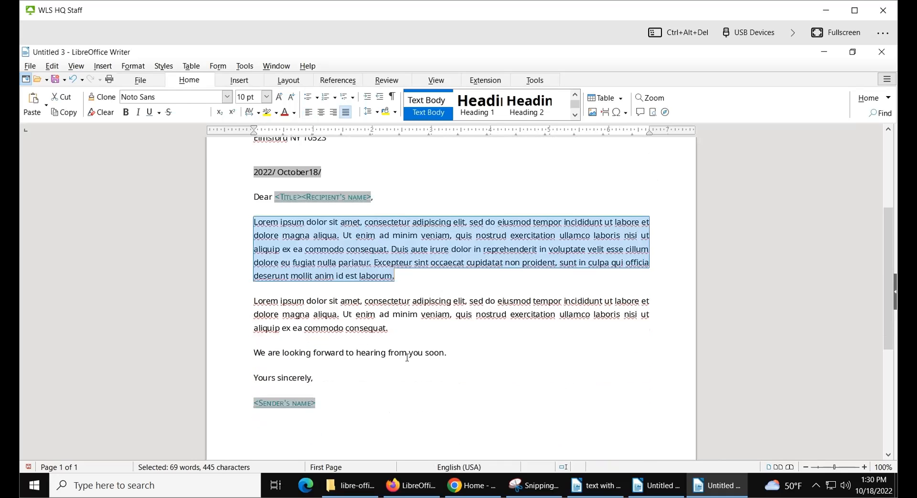
{"action": "left_click", "coordinate": [364, 316]}
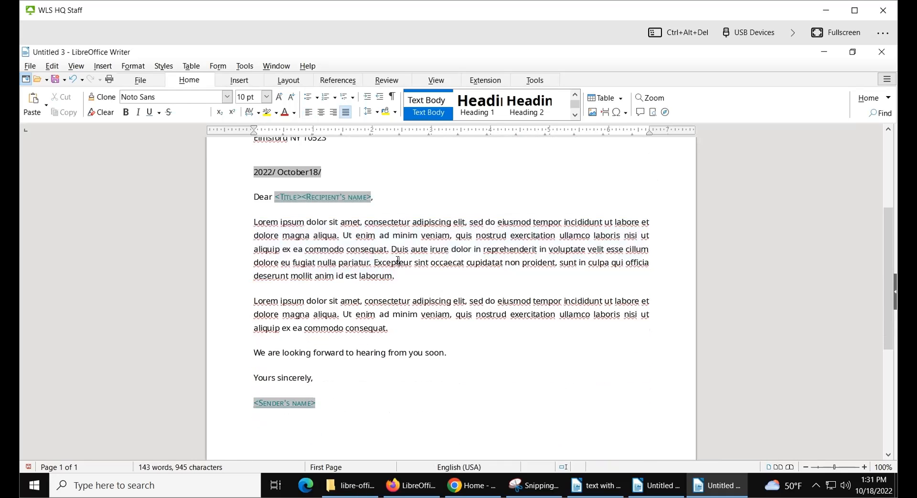
Begin saving the letter as a new file with Word 2007–365 as the file type
{"action": "left_click", "coordinate": [30, 66]}
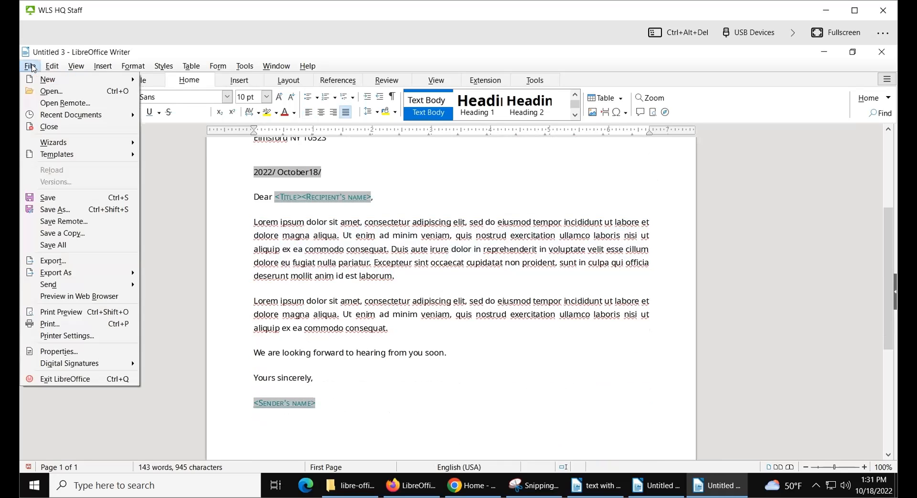
{"action": "left_click", "coordinate": [193, 196]}
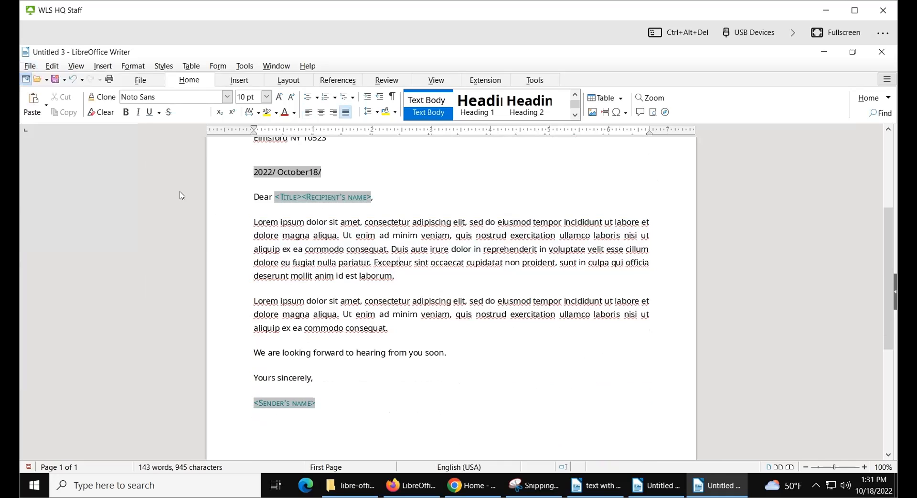
{"action": "left_click", "coordinate": [141, 82]}
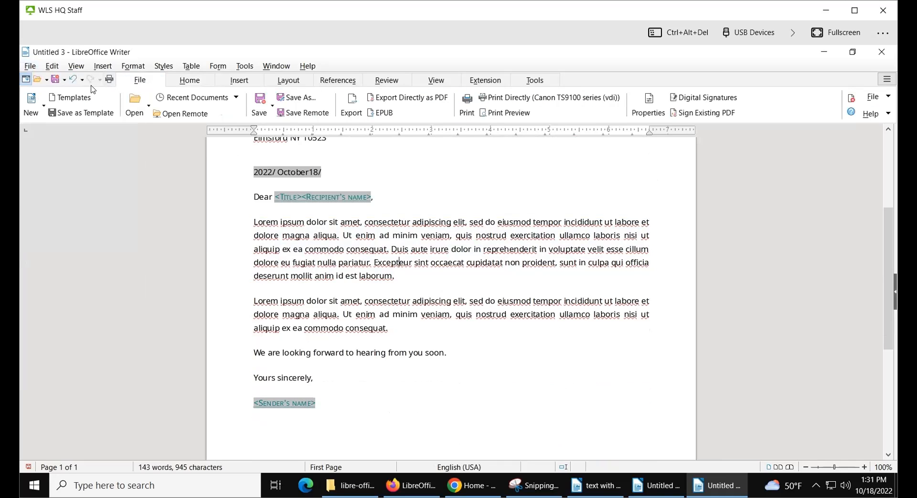
{"action": "left_click", "coordinate": [293, 98]}
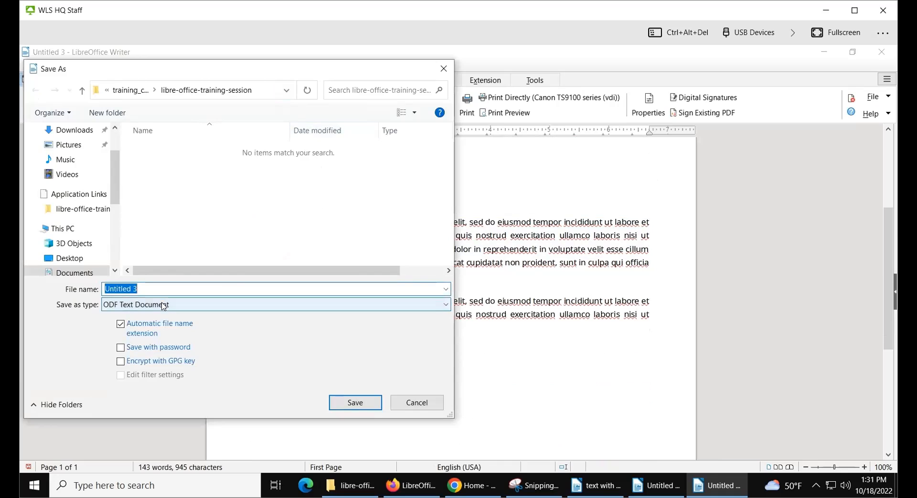
{"action": "left_click", "coordinate": [199, 307]}
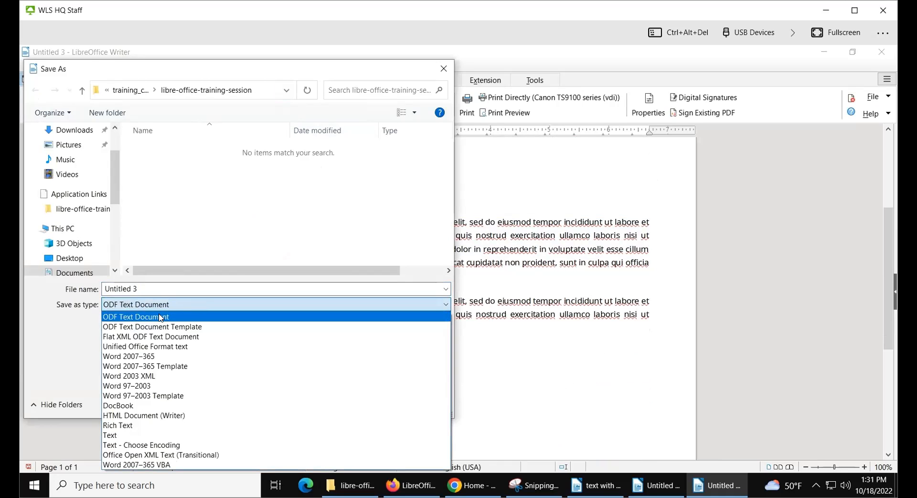
{"action": "left_click", "coordinate": [226, 359]}
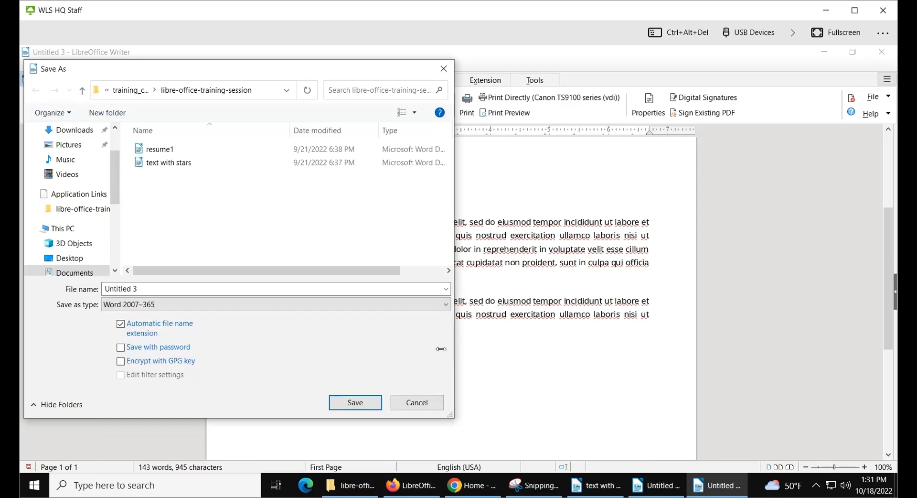
Name the file business-letter and save it, keeping the Word 2007–365 format
{"action": "left_click", "coordinate": [170, 288]}
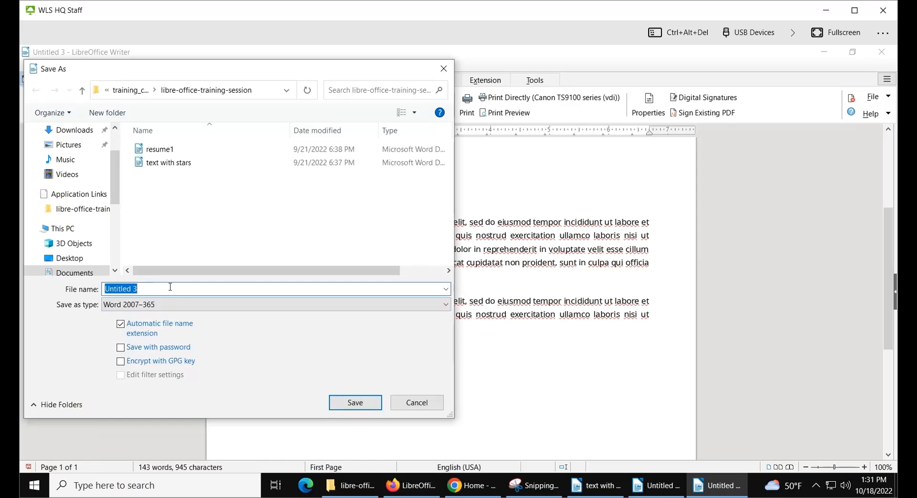
{"action": "type", "text": "buin"}
{"action": "key", "text": "BackSpace"}
{"action": "key", "text": "BackSpace"}
{"action": "type", "text": "siness-l"}
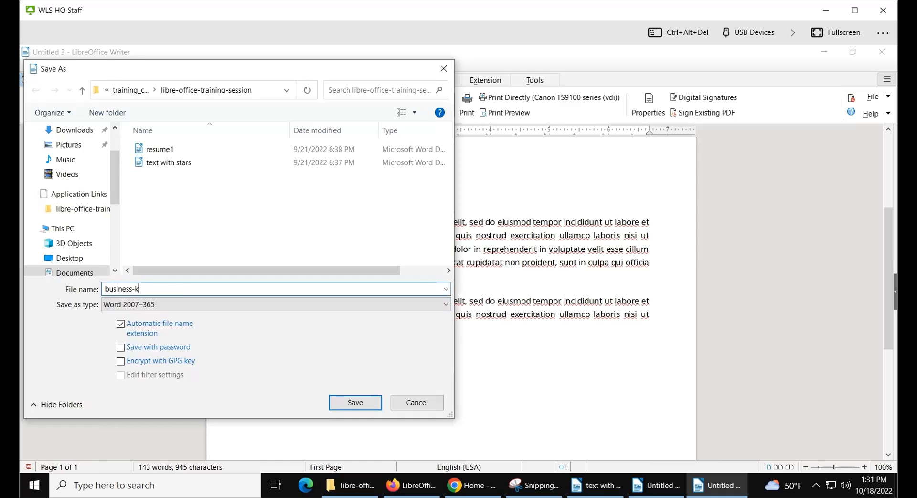
{"action": "type", "text": "etter"}
{"action": "left_click", "coordinate": [350, 404]}
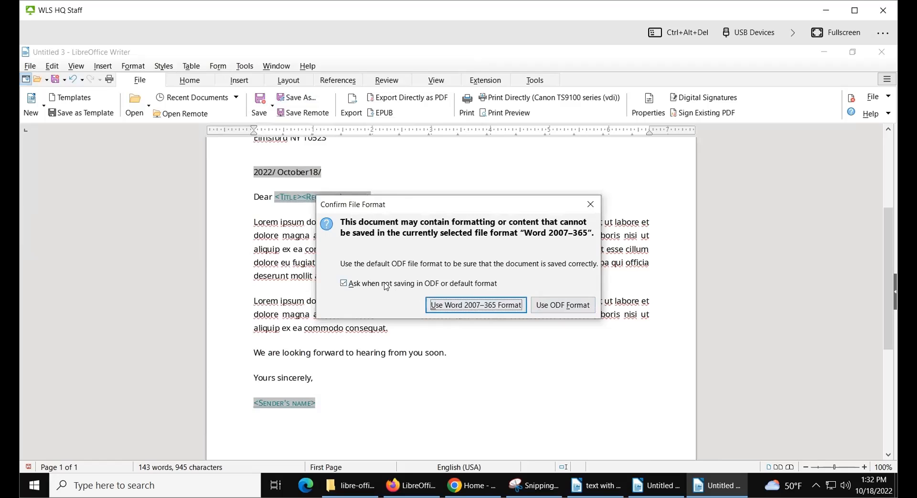
{"action": "left_click", "coordinate": [455, 304]}
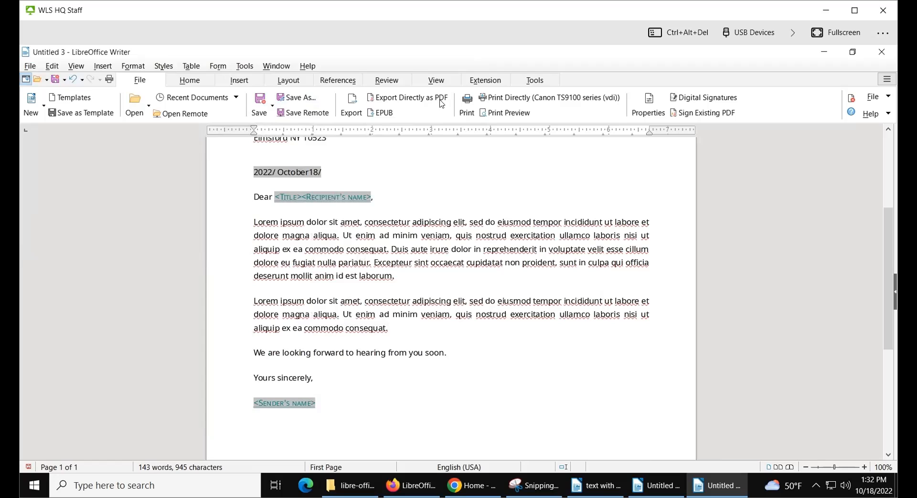
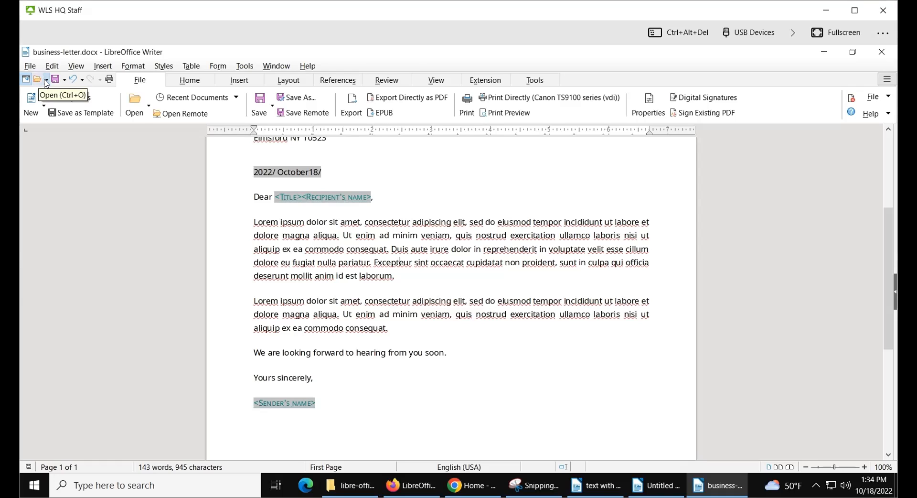
Open the 2022-08-hoopla_circulation_report spreadsheet from the libre-office-training-session folder in Calc
{"action": "left_click", "coordinate": [46, 80]}
{"action": "left_click", "coordinate": [38, 81]}
{"action": "left_click", "coordinate": [38, 81]}
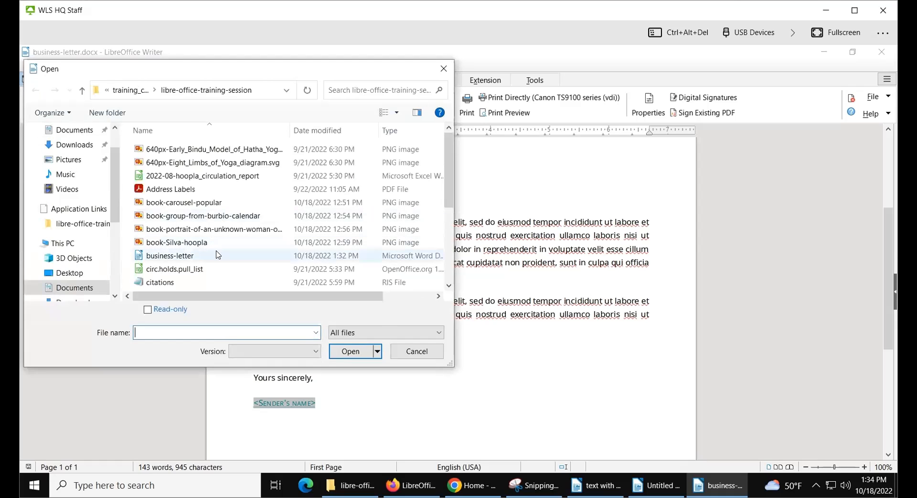
{"action": "left_click", "coordinate": [205, 176]}
{"action": "double_click", "coordinate": [205, 176]}
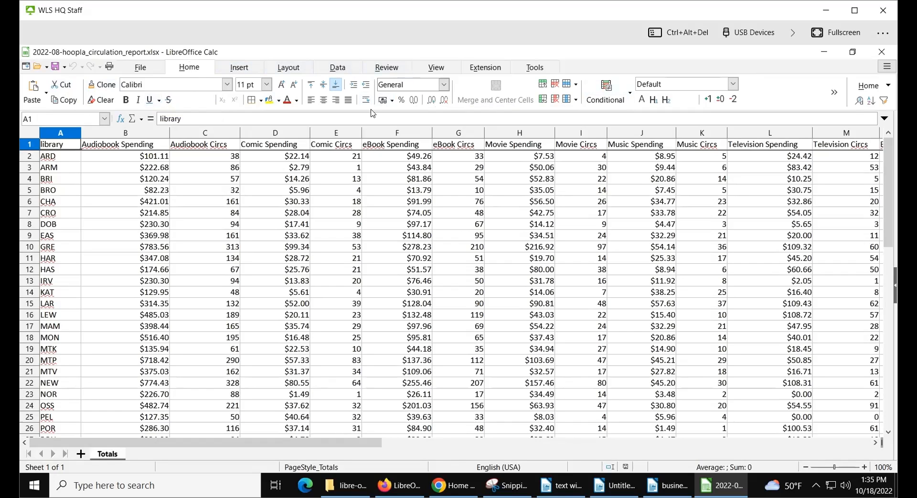
{"action": "left_click", "coordinate": [868, 86]}
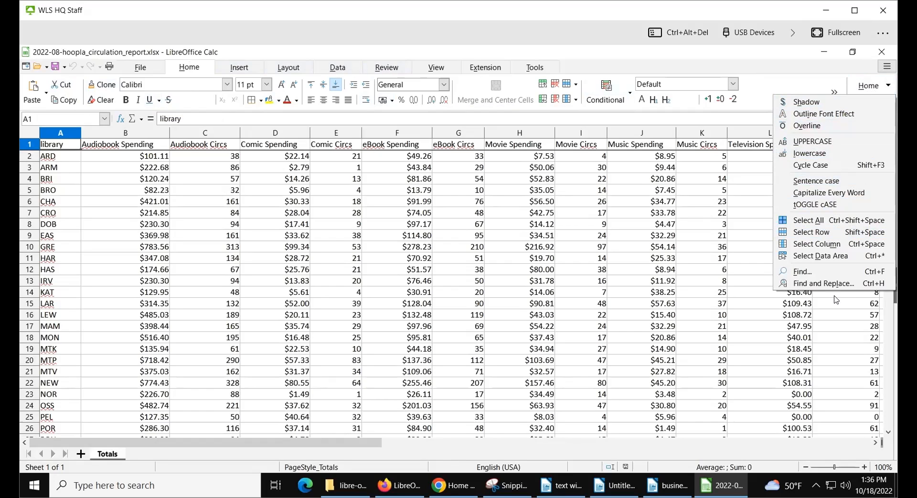
{"action": "left_click", "coordinate": [784, 69]}
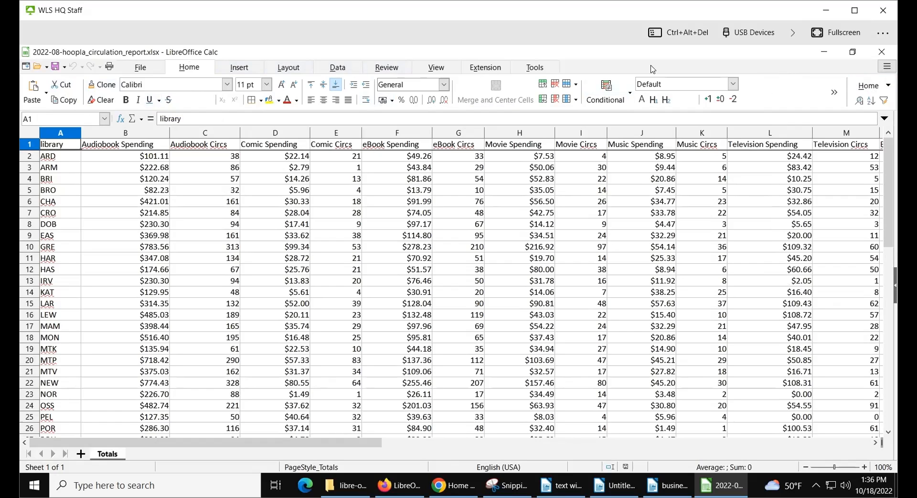
{"action": "left_click", "coordinate": [834, 92]}
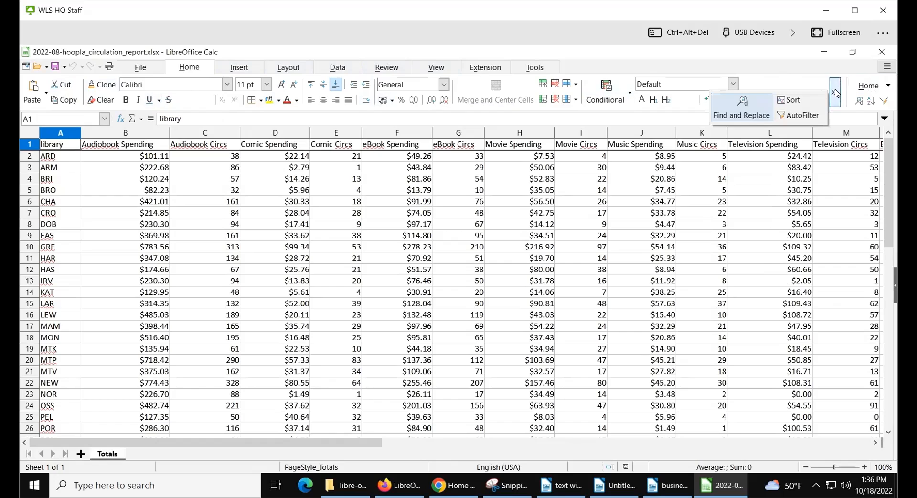
{"action": "left_click", "coordinate": [783, 82]}
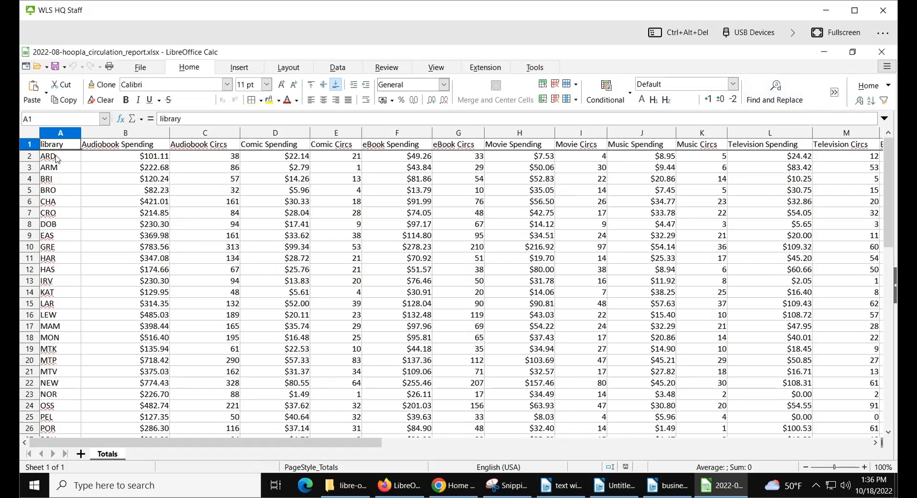
Sort the circulation table by the Audiobook Circs column in ascending order
{"action": "left_click", "coordinate": [196, 159]}
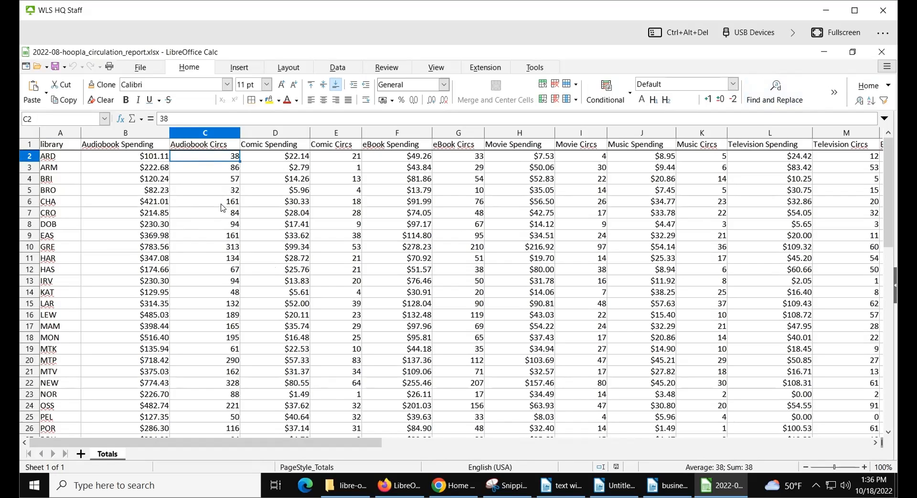
{"action": "left_click", "coordinate": [211, 194]}
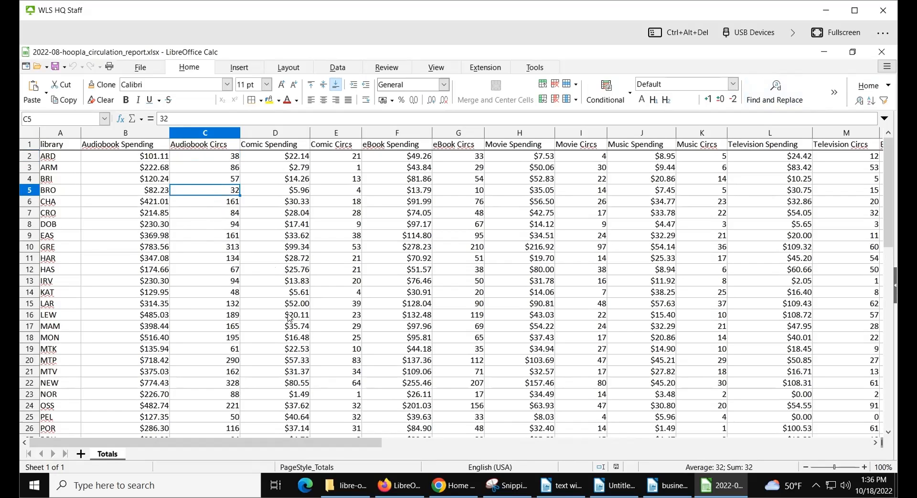
{"action": "left_click", "coordinate": [873, 102]}
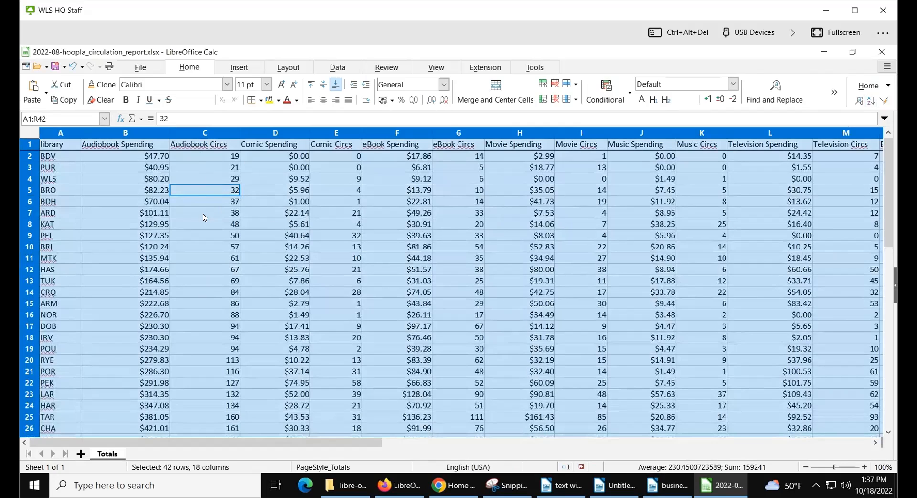
Sort the table by Audiobook Circs in descending order using the Sort dialog, and undo that sort
{"action": "left_click", "coordinate": [835, 93]}
{"action": "left_click", "coordinate": [836, 97]}
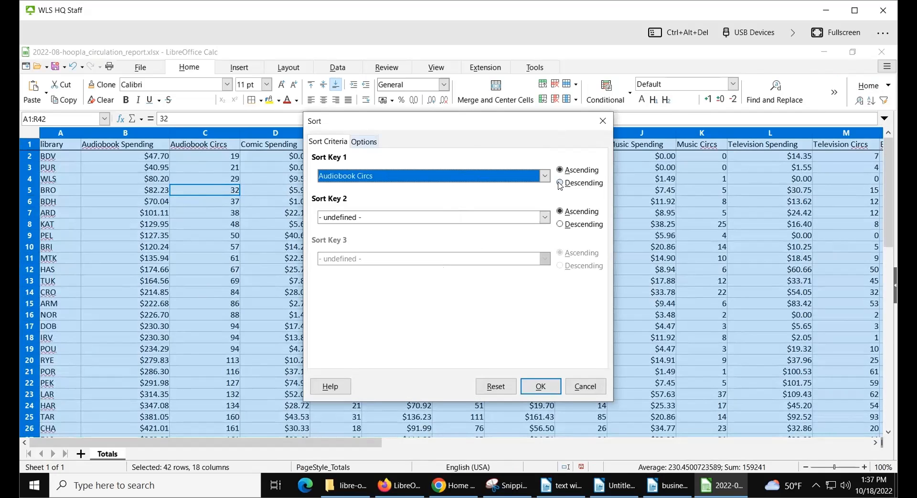
{"action": "left_click", "coordinate": [561, 183]}
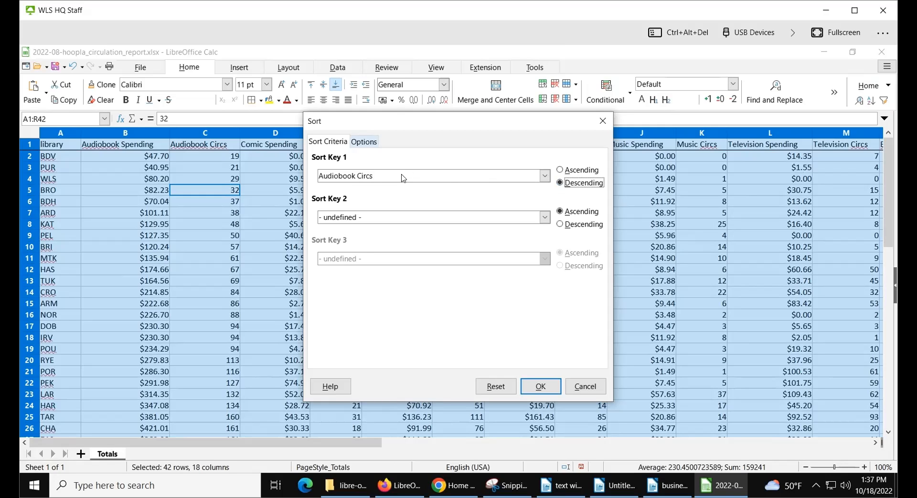
{"action": "left_click", "coordinate": [532, 387]}
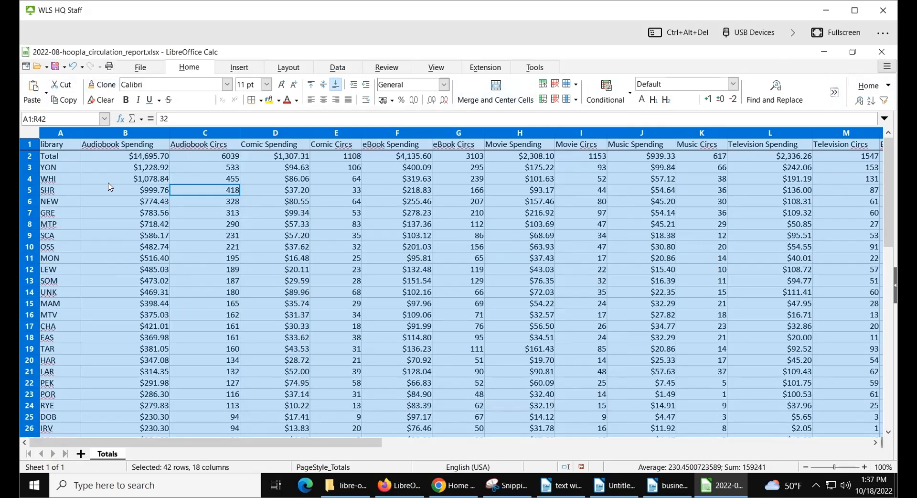
{"action": "left_click", "coordinate": [74, 67]}
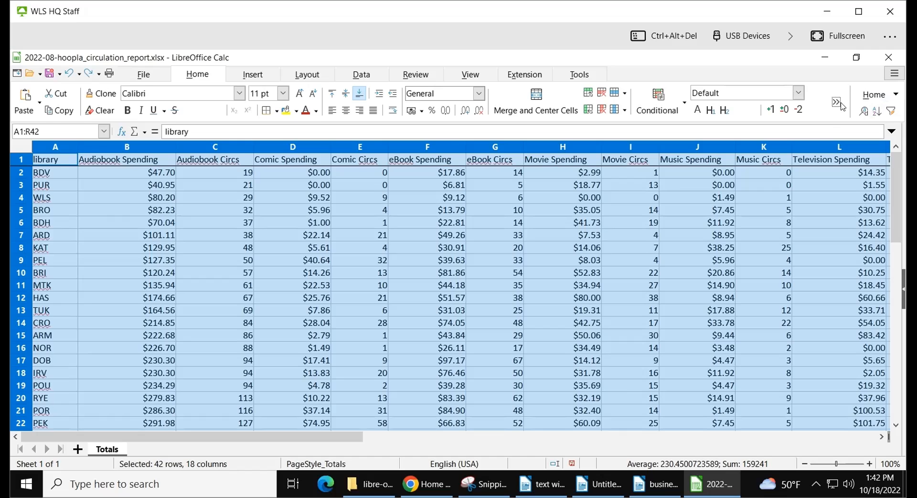
Copy the range C2:E18 from the Totals sheet and paste it at cell A1 of a new sheet
{"action": "left_click", "coordinate": [217, 210]}
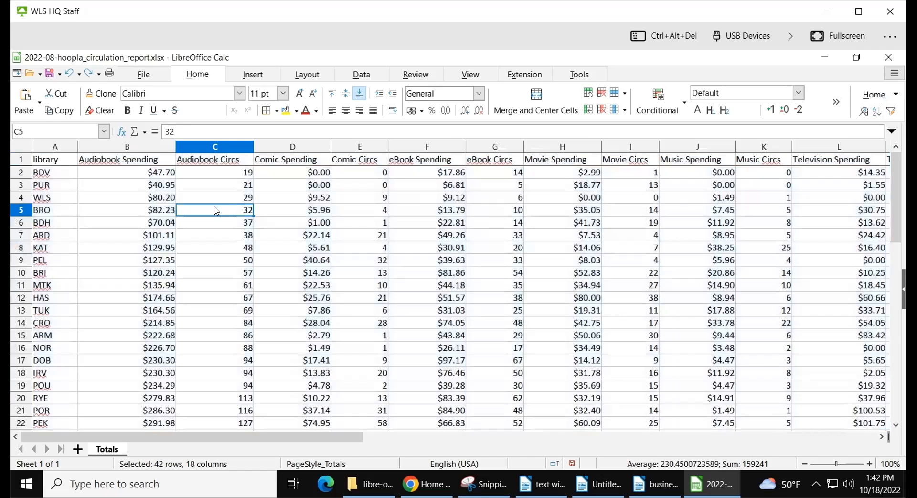
{"action": "left_click_drag", "start_coordinate": [221, 177], "coordinate": [382, 381]}
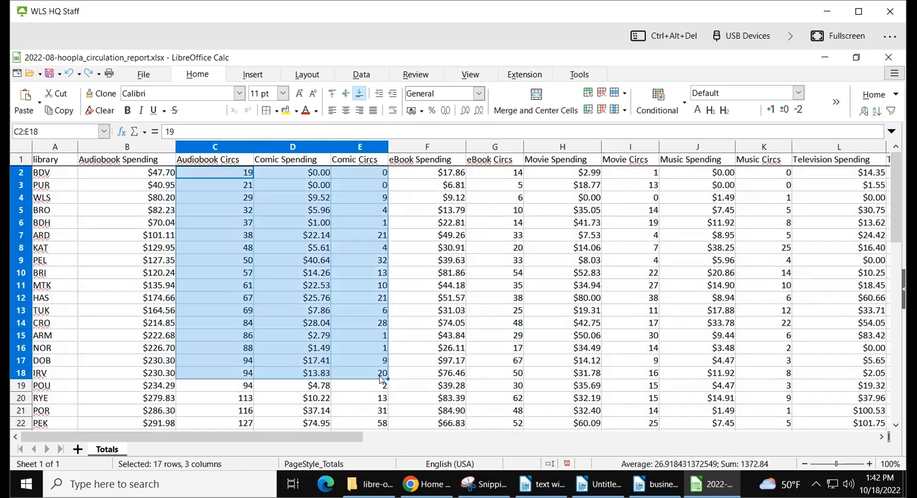
{"action": "right_click", "coordinate": [364, 274]}
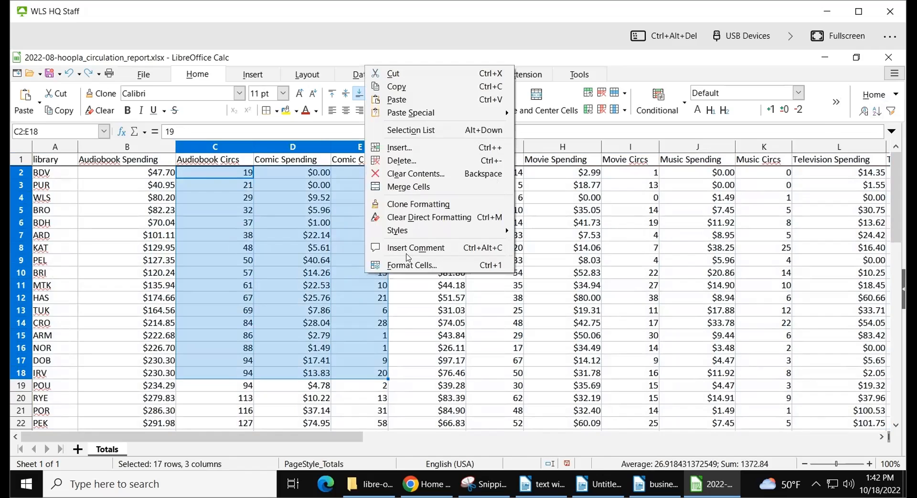
{"action": "left_click", "coordinate": [398, 89]}
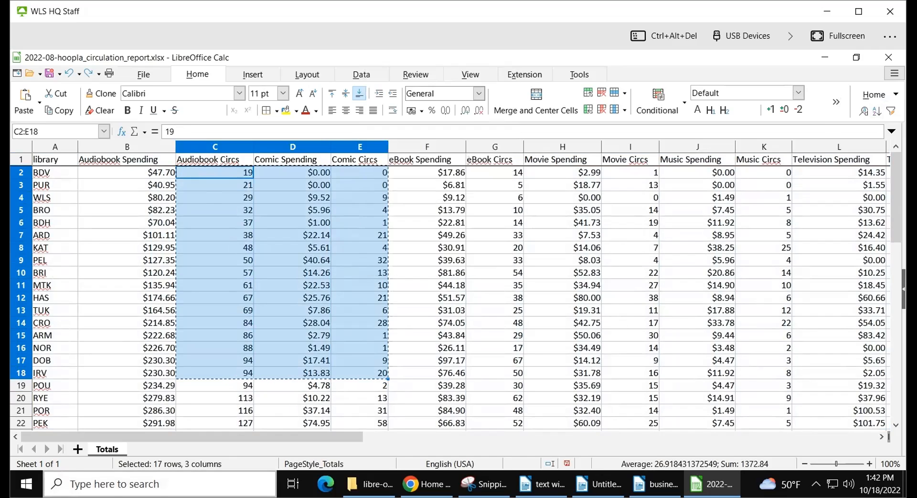
{"action": "left_click", "coordinate": [76, 448]}
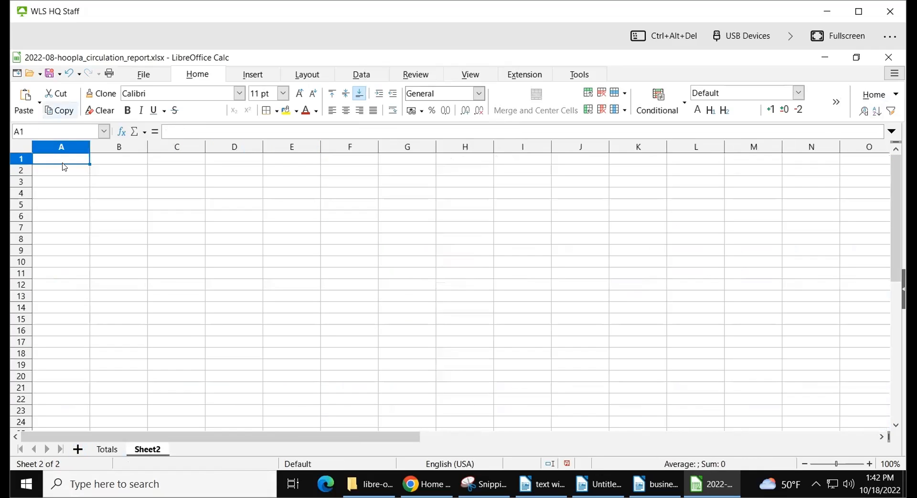
{"action": "right_click", "coordinate": [66, 162]}
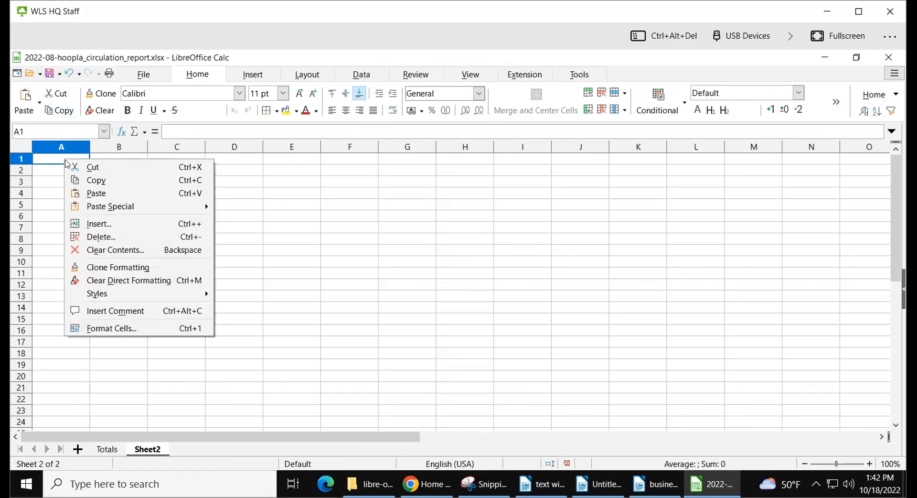
{"action": "left_click", "coordinate": [111, 193]}
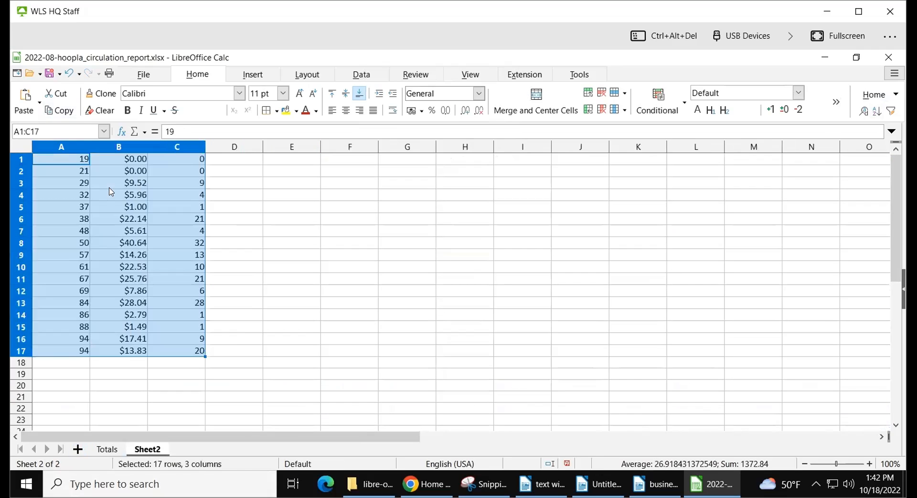
Add a SUM of B1:B17 in cell B18 and select that cell to show its formula
{"action": "left_click", "coordinate": [120, 364]}
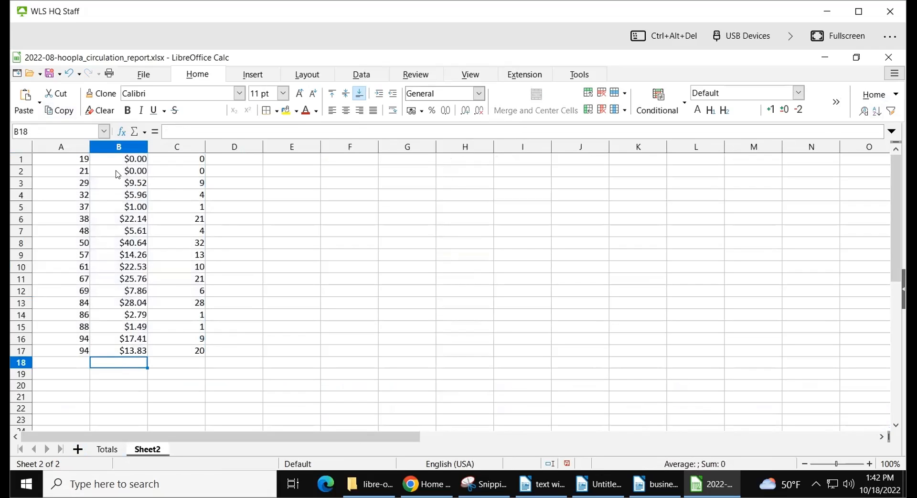
{"action": "left_click", "coordinate": [142, 133]}
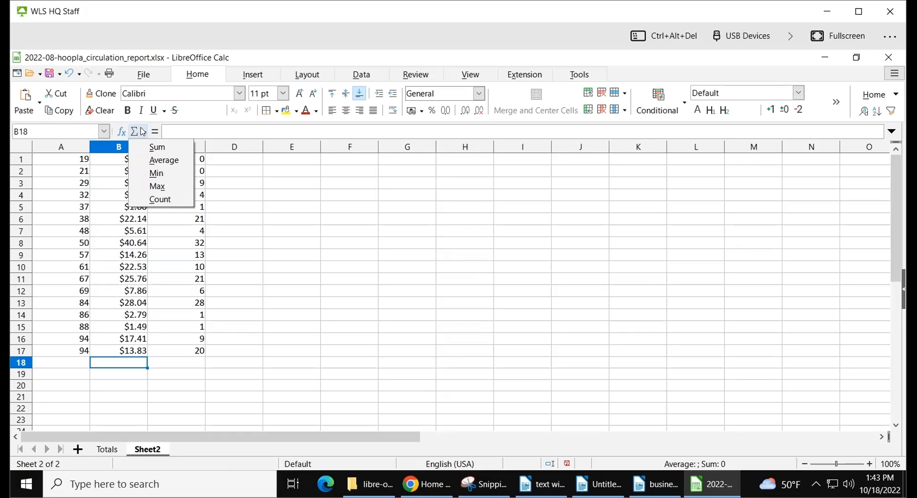
{"action": "left_click", "coordinate": [159, 147]}
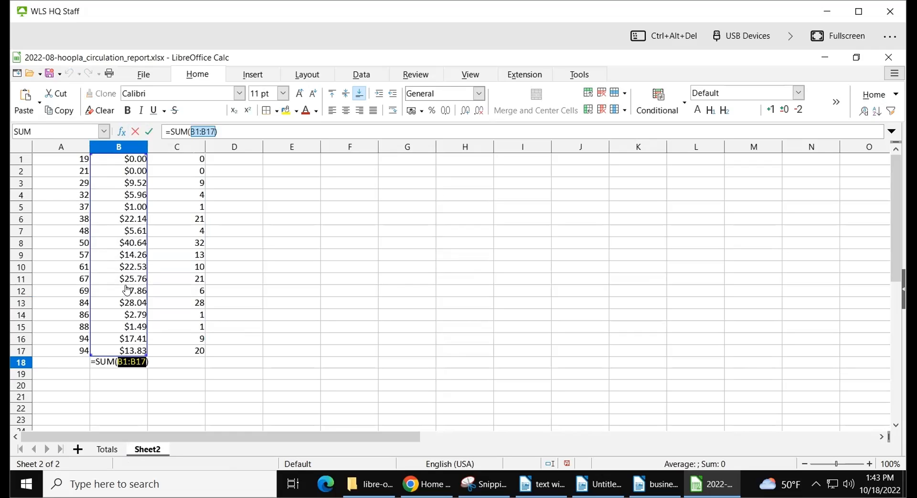
{"action": "key", "text": "Return"}
{"action": "left_click", "coordinate": [115, 363]}
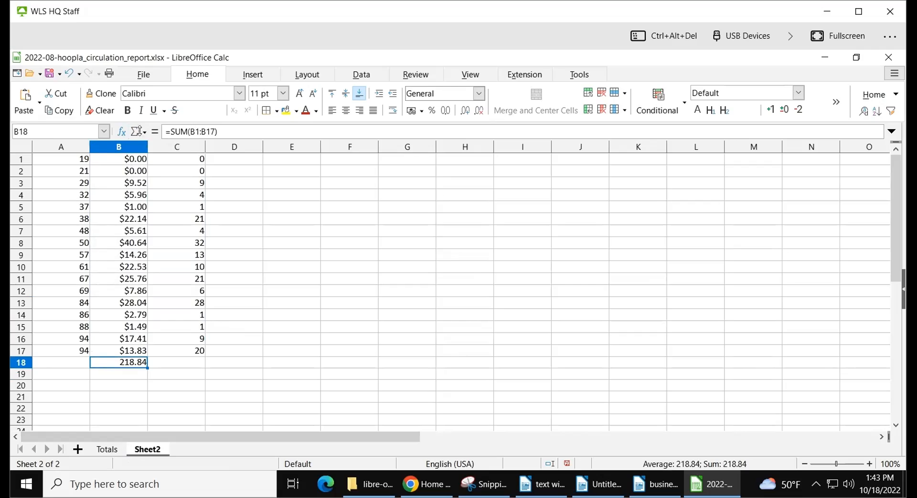
Look over the quick AutoSum functions and inspect the SUM formula of cell B18 in the Function Wizard
{"action": "left_click", "coordinate": [140, 132]}
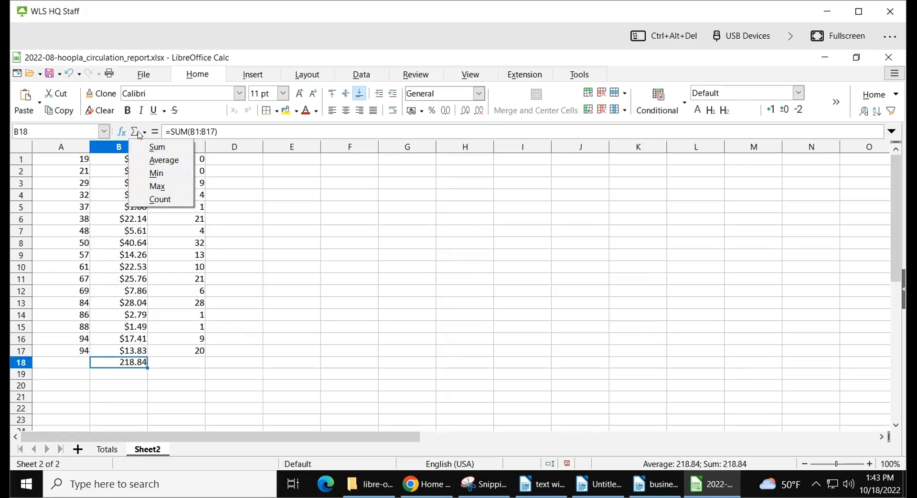
{"action": "left_click", "coordinate": [411, 276]}
{"action": "left_click", "coordinate": [411, 277]}
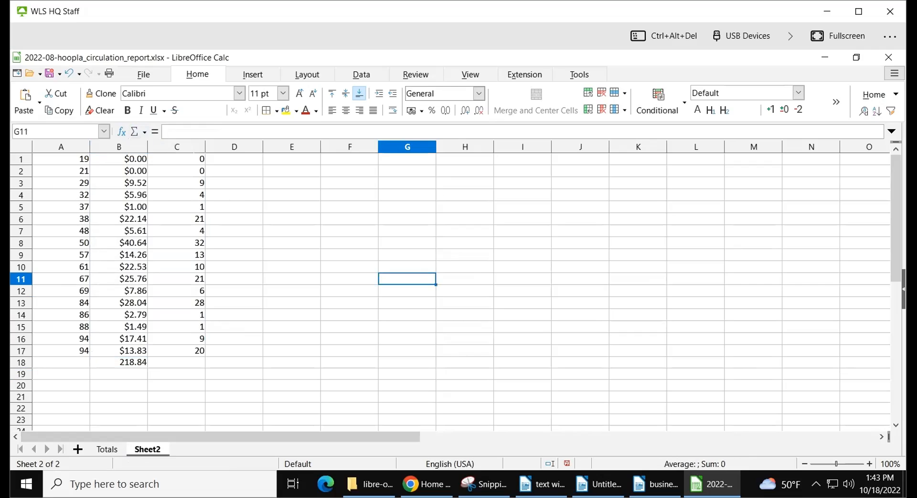
{"action": "left_click", "coordinate": [116, 363]}
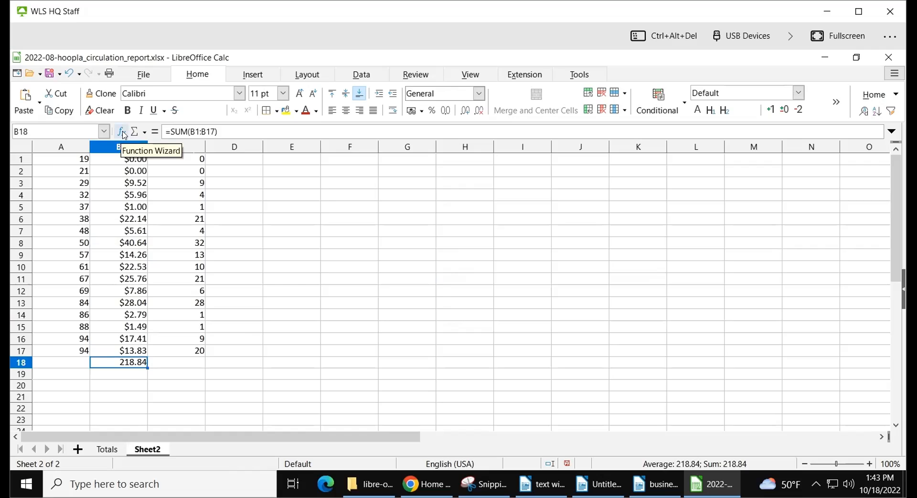
{"action": "left_click", "coordinate": [124, 134]}
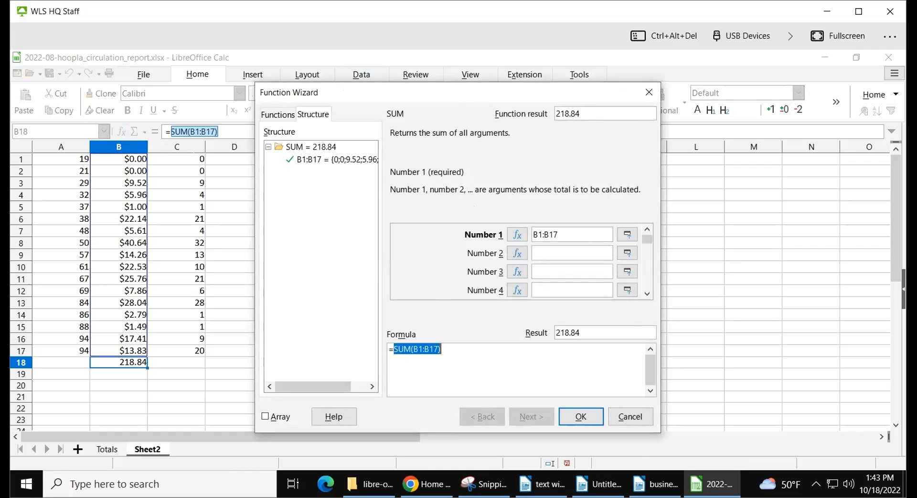
{"action": "left_click", "coordinate": [638, 418]}
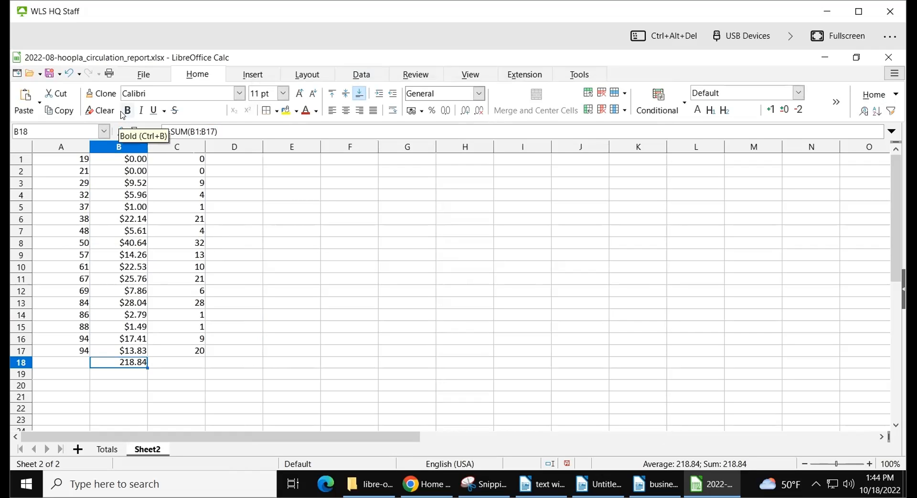
Preview the sheet for printing and review the page style's page, borders, background, header, footer and sheet settings
{"action": "left_click", "coordinate": [143, 75]}
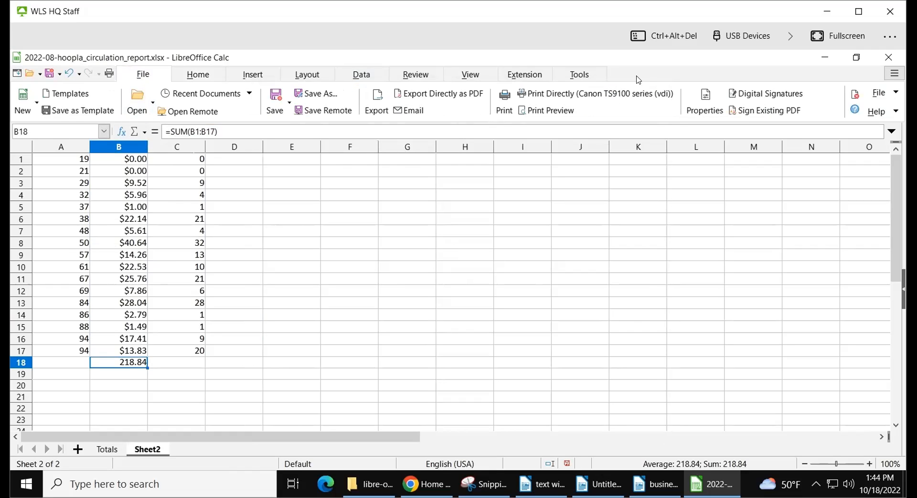
{"action": "left_click", "coordinate": [537, 112]}
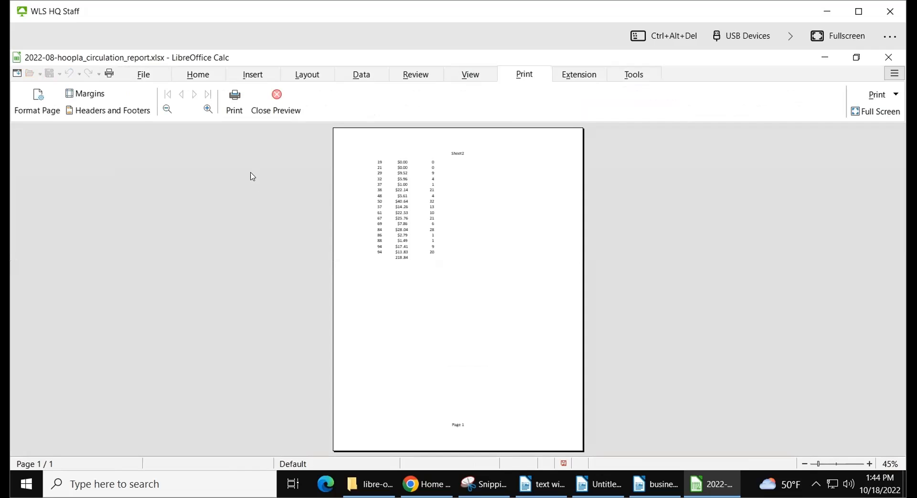
{"action": "left_click", "coordinate": [34, 109]}
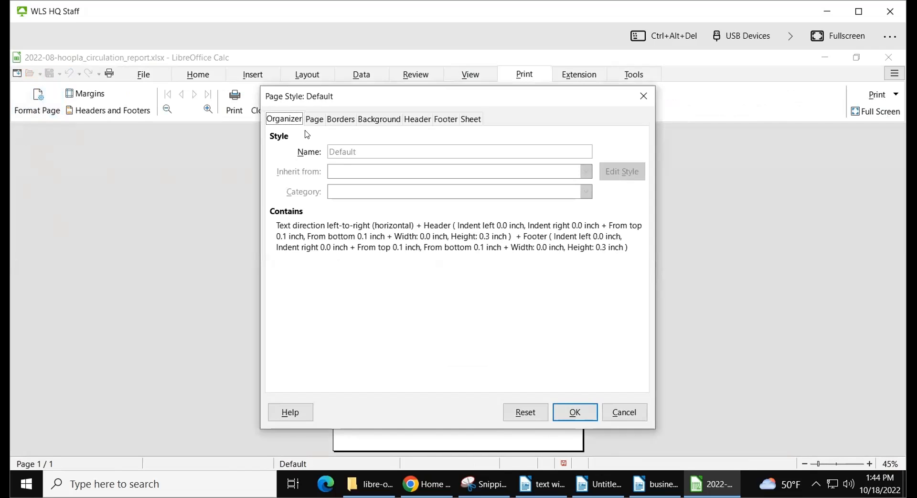
{"action": "left_click", "coordinate": [313, 119]}
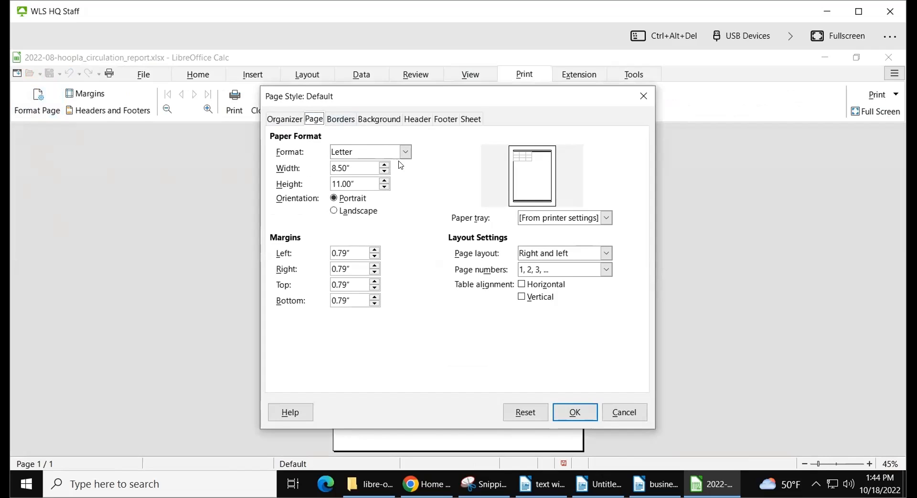
{"action": "left_click", "coordinate": [347, 124]}
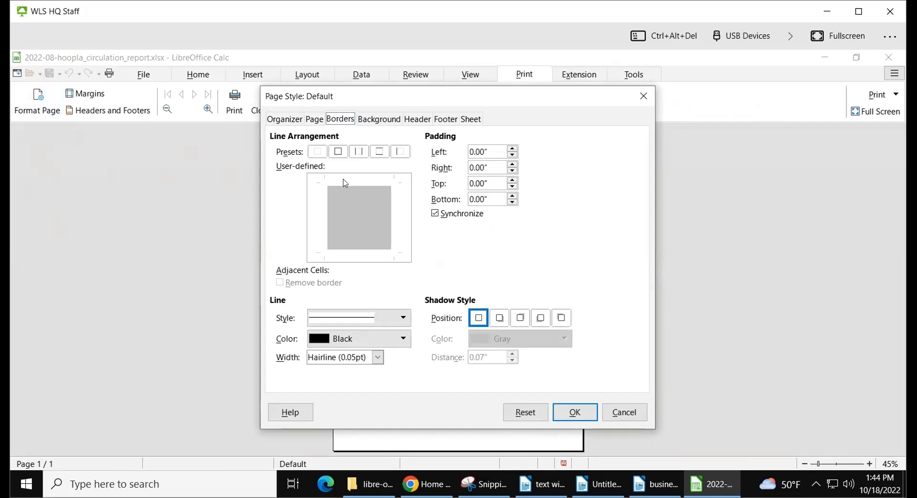
{"action": "left_click", "coordinate": [370, 123]}
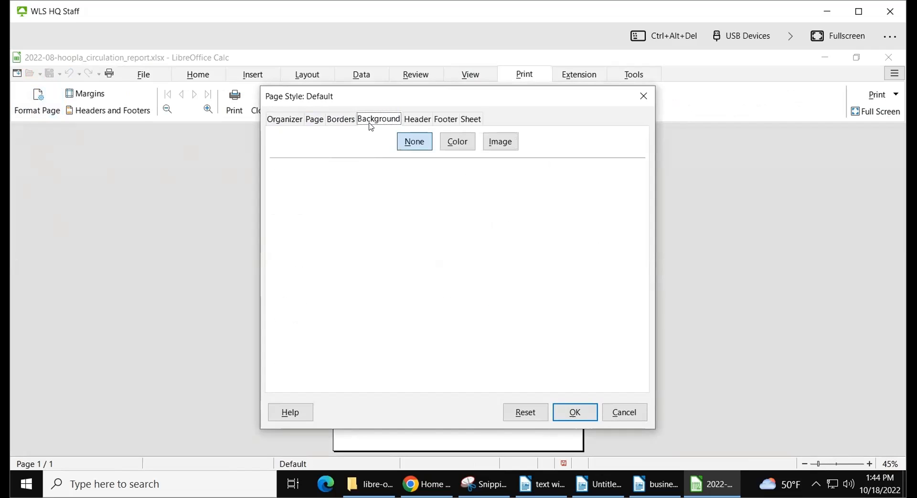
{"action": "left_click", "coordinate": [418, 124]}
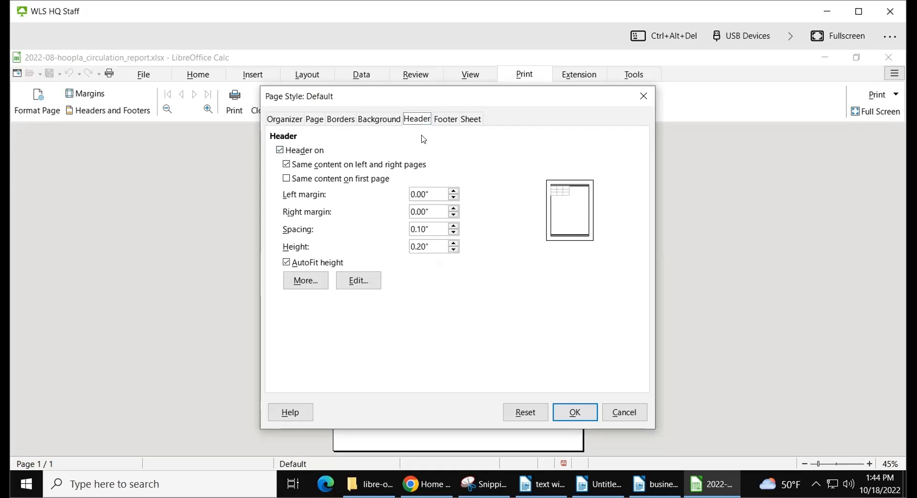
{"action": "left_click", "coordinate": [445, 122]}
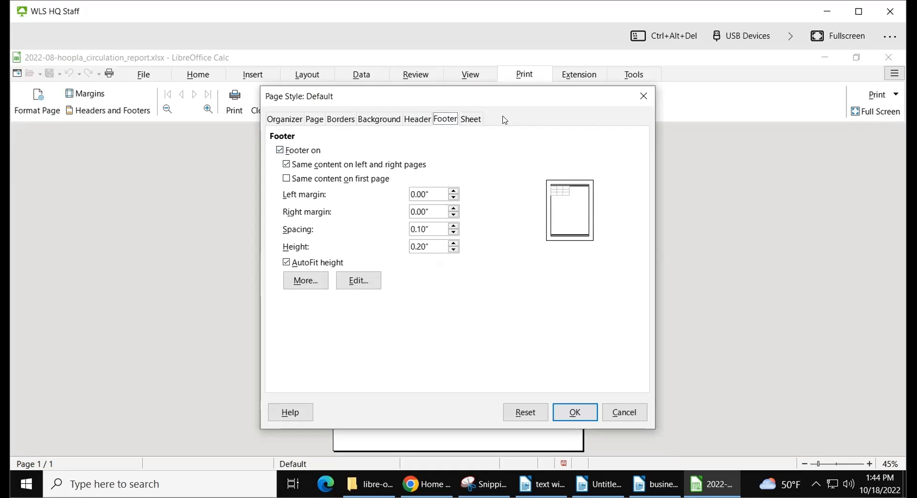
{"action": "left_click", "coordinate": [471, 122]}
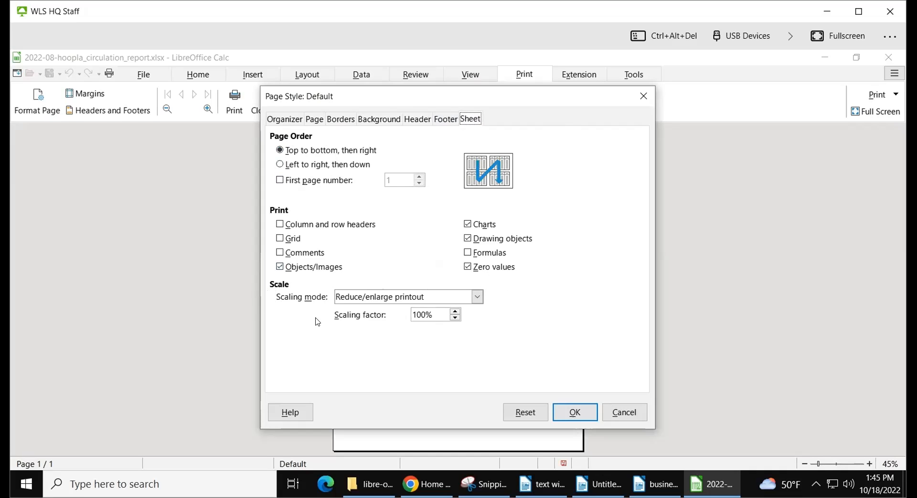
Try the scaling mode "Fit print range(s) to width/height", discard the page style changes and leave the print preview
{"action": "left_click", "coordinate": [477, 299]}
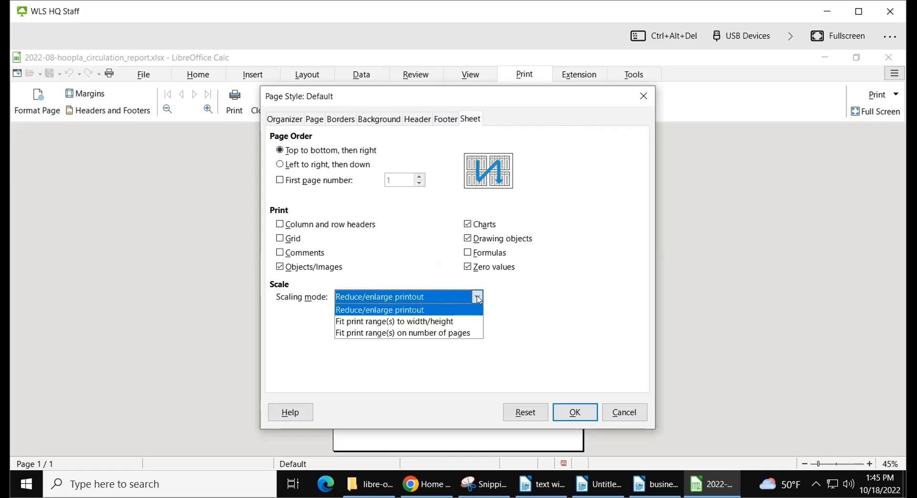
{"action": "left_click", "coordinate": [464, 321]}
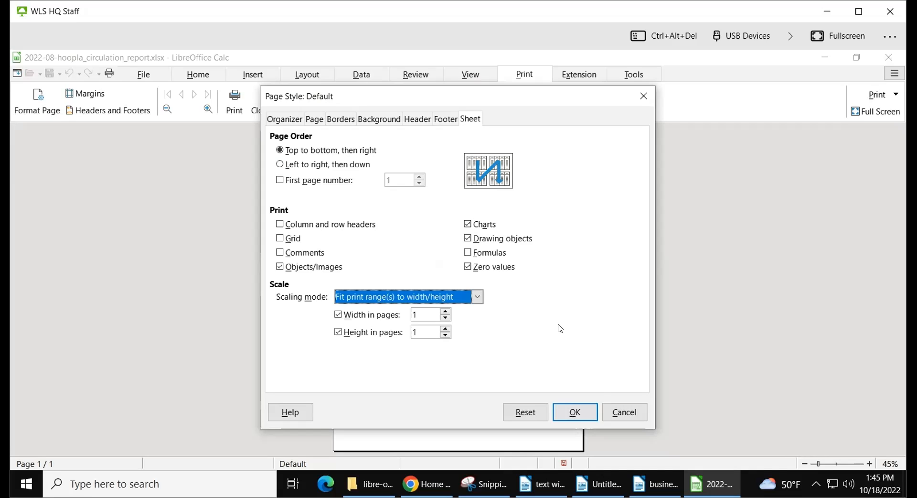
{"action": "left_click", "coordinate": [622, 412]}
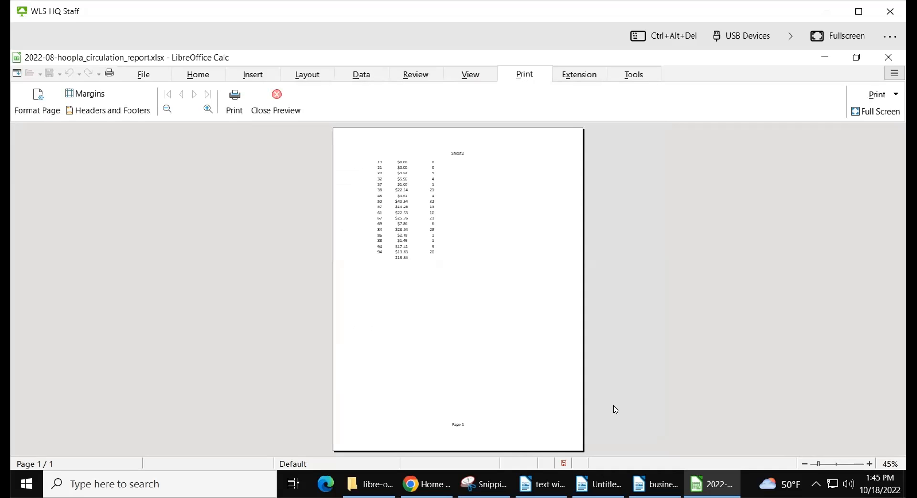
{"action": "left_click", "coordinate": [276, 101]}
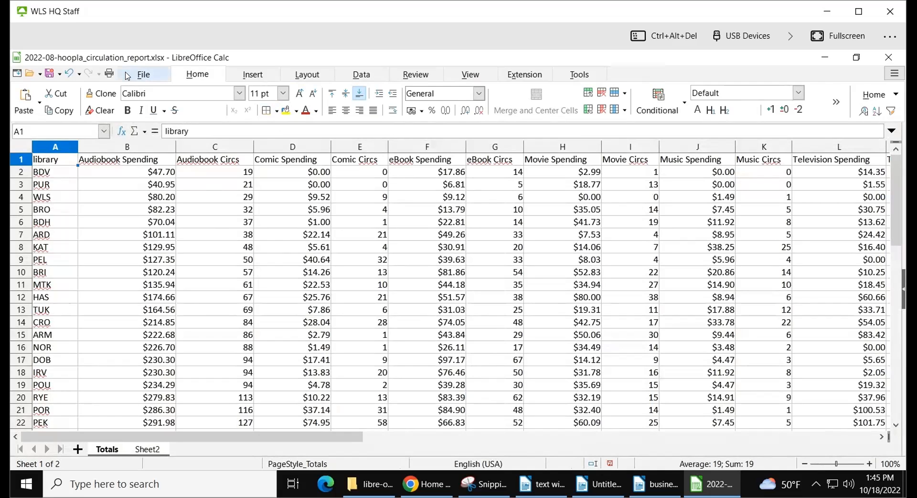
Display the classic menu bar, and look through its file commands and the document types offered for new files
{"action": "left_click", "coordinate": [15, 76]}
{"action": "left_click", "coordinate": [16, 75]}
{"action": "mouse_move", "coordinate": [21, 74]}
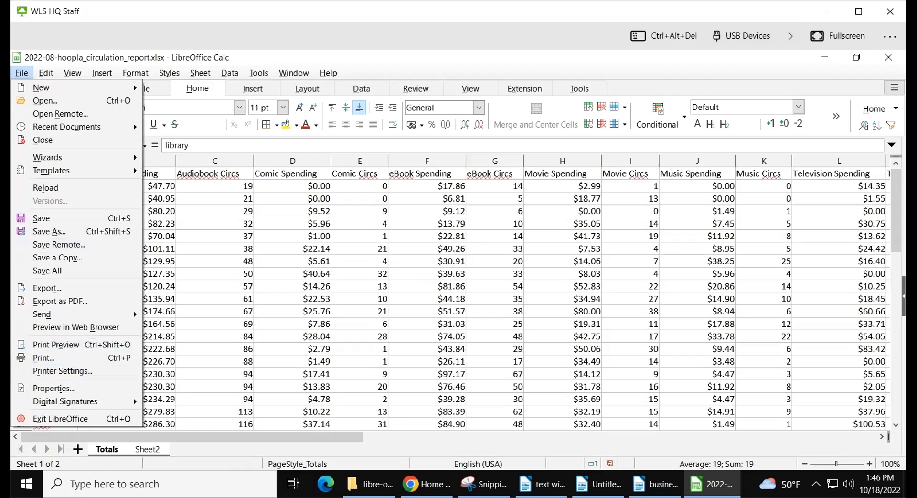
{"action": "left_click", "coordinate": [892, 89]}
{"action": "left_click", "coordinate": [892, 89]}
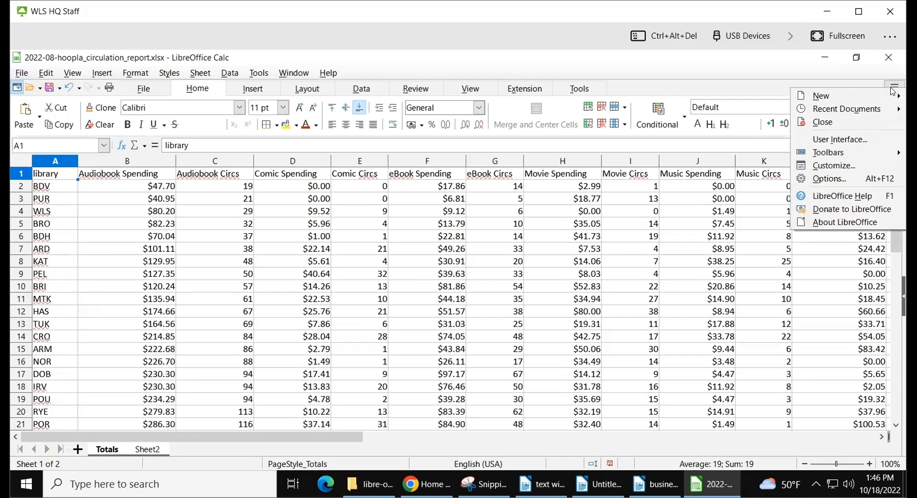
{"action": "mouse_move", "coordinate": [868, 93]}
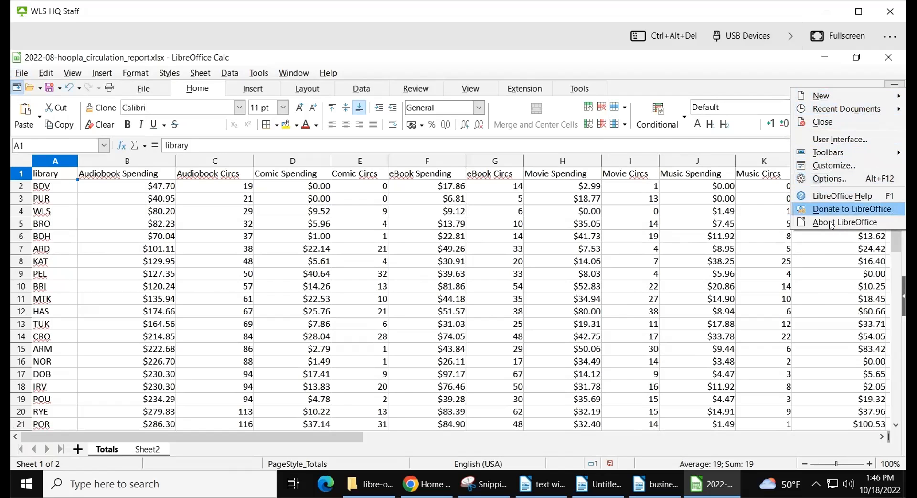
{"action": "mouse_move", "coordinate": [824, 95]}
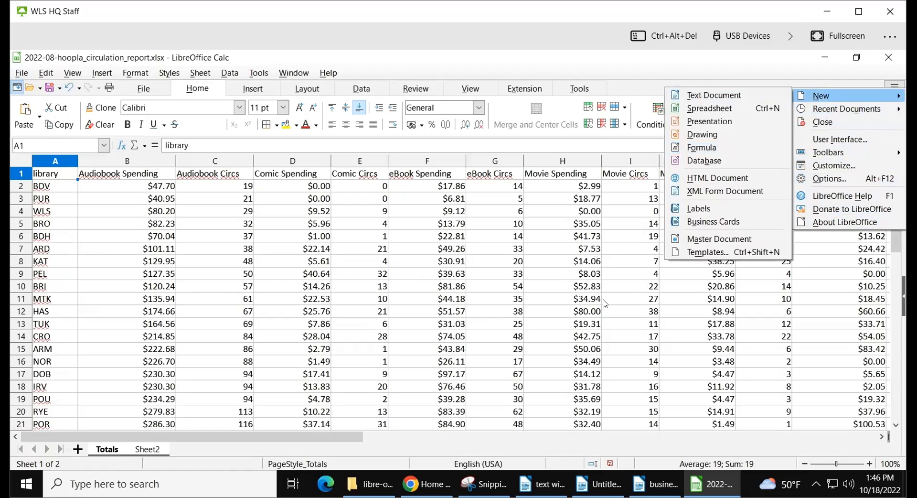
{"action": "left_click", "coordinate": [666, 58]}
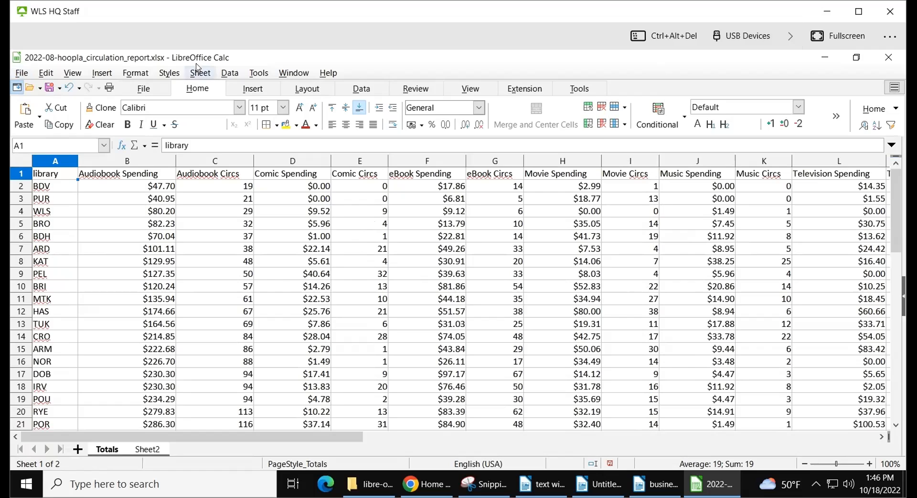
Start a pivot table from the Totals data A1:R42 with Audiobook Spending, Comic Spending, eBook Spending and Movie Spending as row fields
{"action": "left_click", "coordinate": [257, 93]}
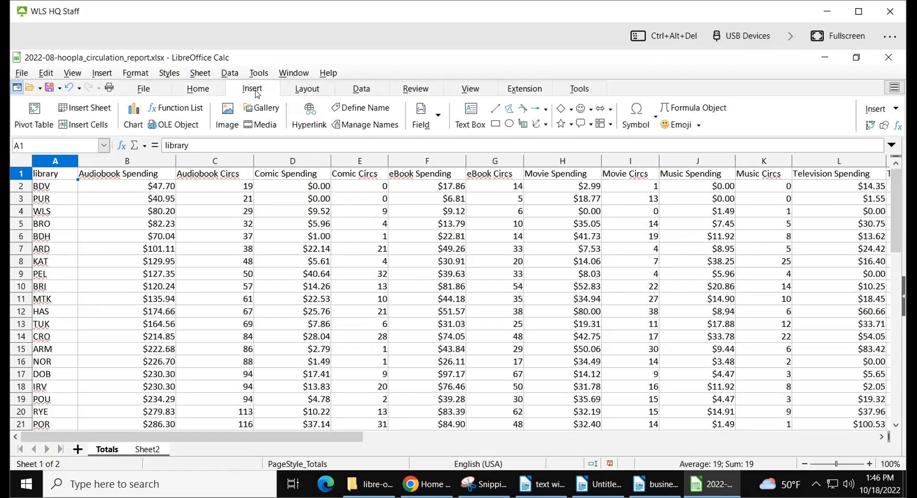
{"action": "left_click", "coordinate": [33, 111]}
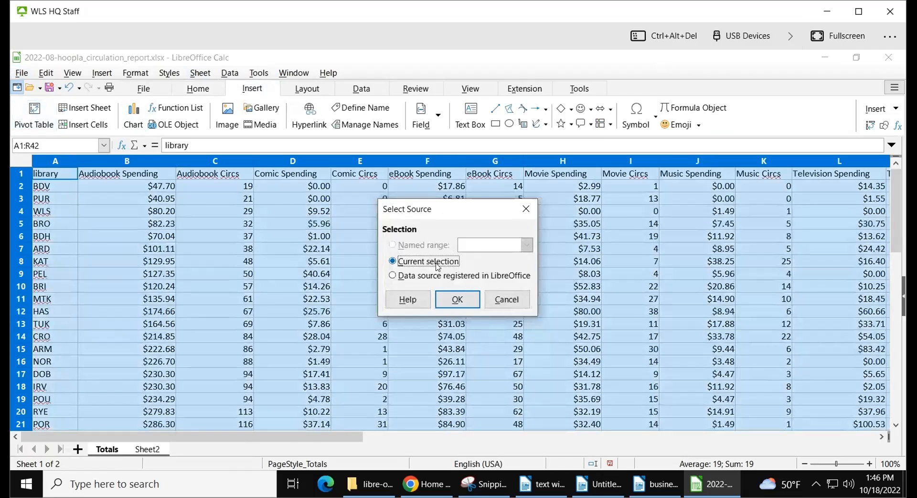
{"action": "left_click", "coordinate": [453, 301]}
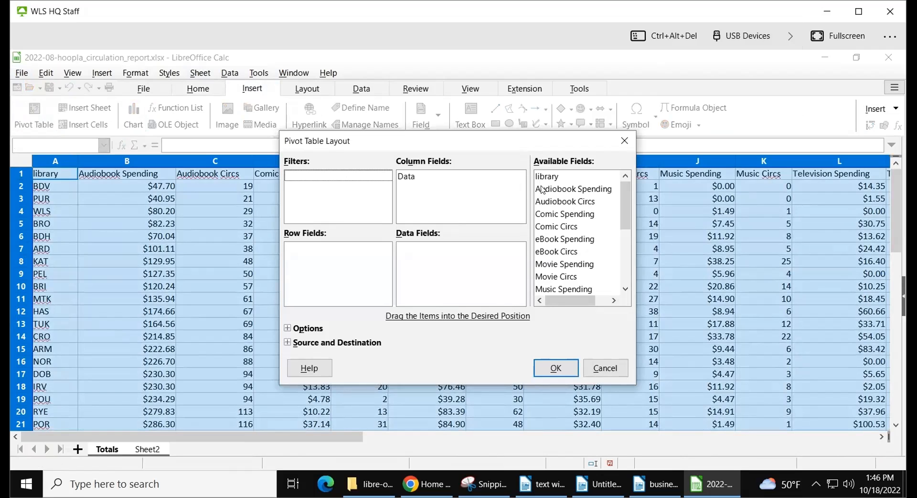
{"action": "left_click_drag", "start_coordinate": [544, 191], "coordinate": [345, 258]}
{"action": "left_click", "coordinate": [555, 206]}
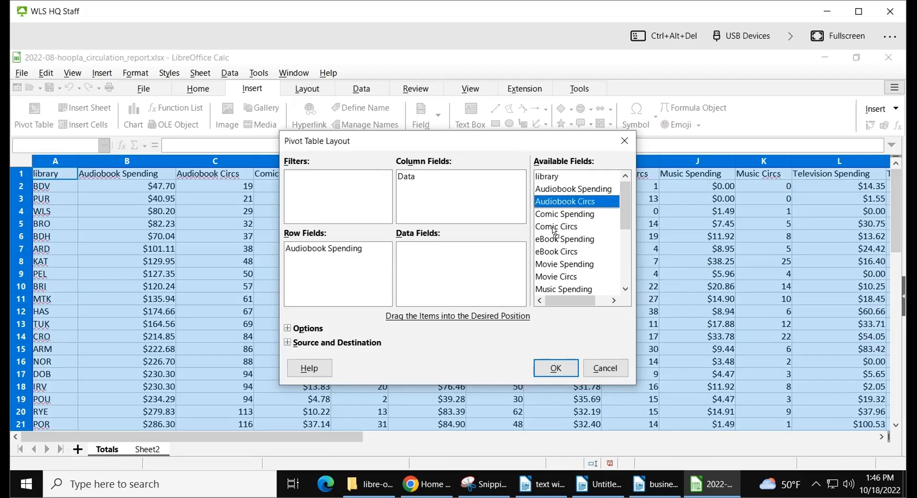
{"action": "left_click_drag", "start_coordinate": [557, 215], "coordinate": [326, 270]}
{"action": "left_click_drag", "start_coordinate": [548, 240], "coordinate": [302, 284]}
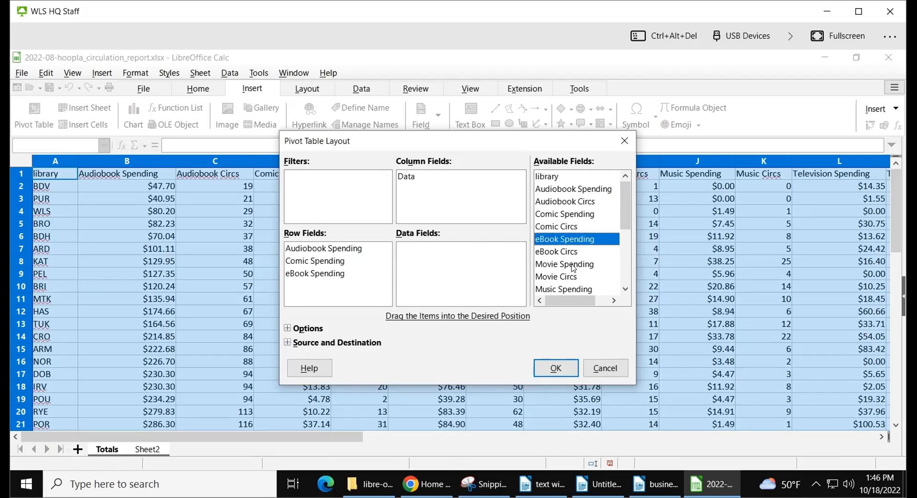
{"action": "left_click_drag", "start_coordinate": [573, 267], "coordinate": [363, 301]}
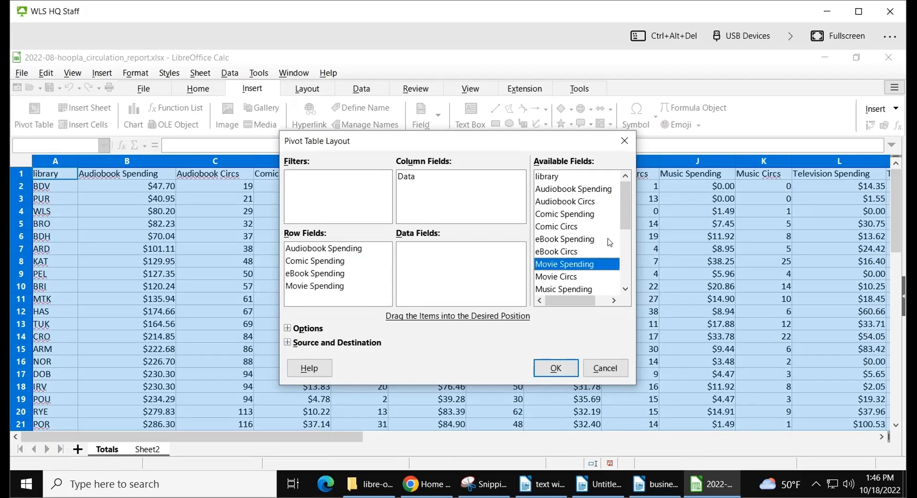
Add Total Spending as the pivot table's data field and create the table
{"action": "left_click", "coordinate": [624, 254]}
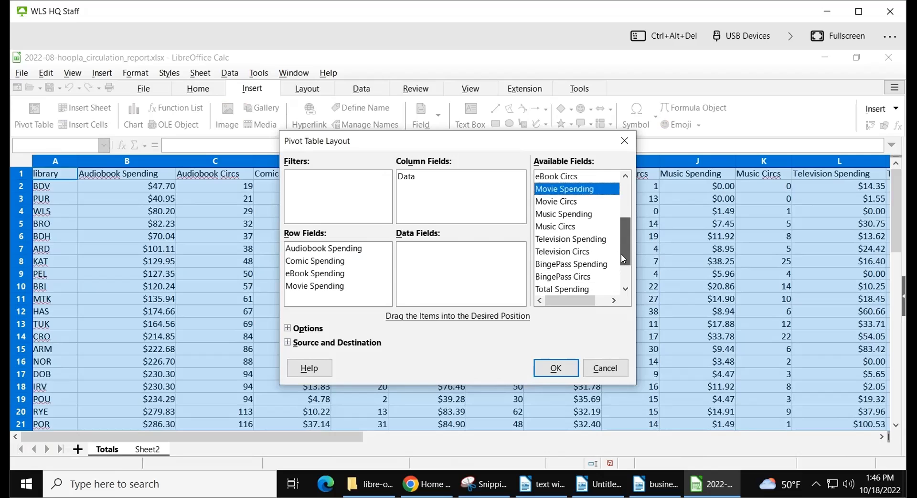
{"action": "left_click", "coordinate": [623, 276]}
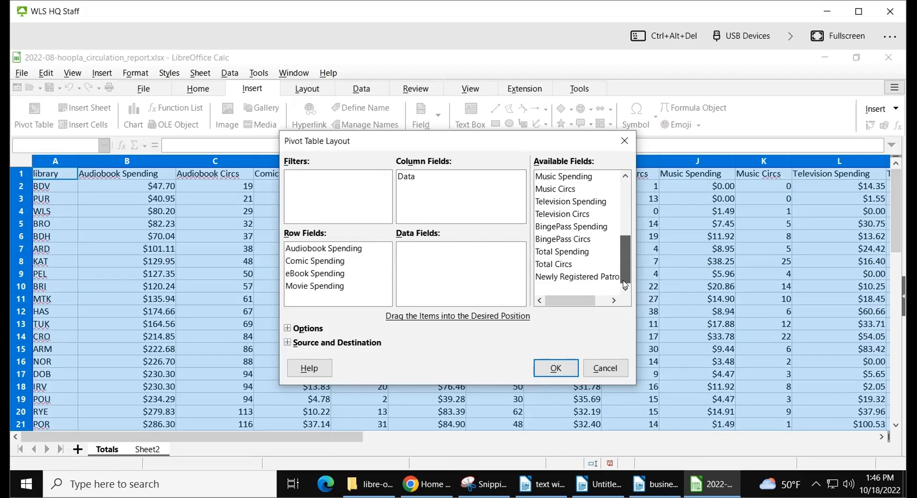
{"action": "left_click_drag", "start_coordinate": [554, 252], "coordinate": [461, 265]}
{"action": "left_click", "coordinate": [554, 367]}
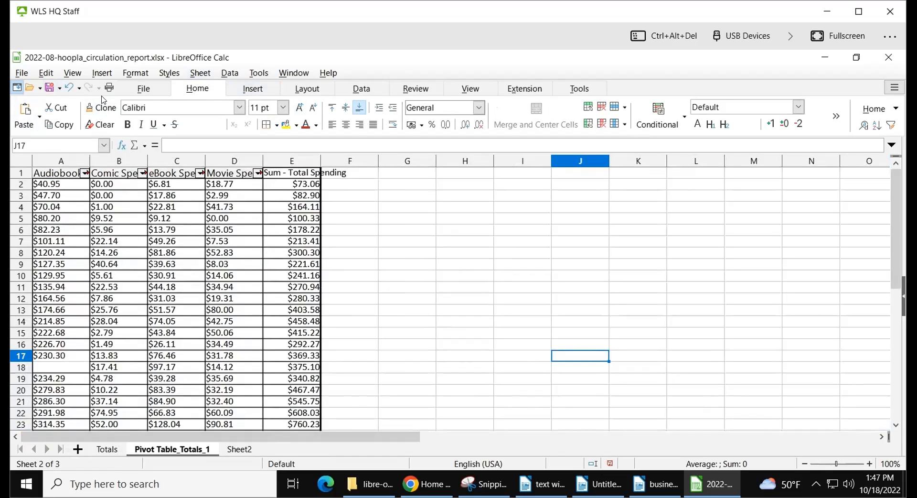
Close the circulation spreadsheet, saving its changes in Excel 2007–365 format
{"action": "left_click", "coordinate": [887, 60]}
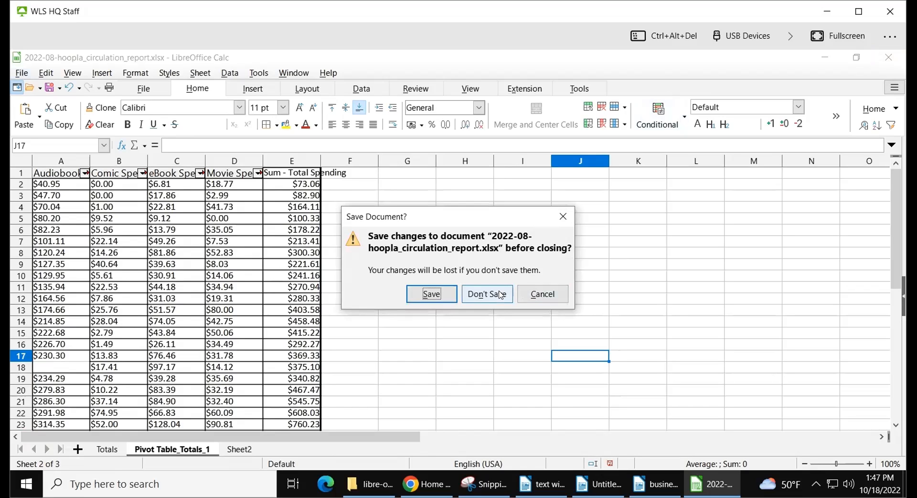
{"action": "left_click", "coordinate": [438, 296]}
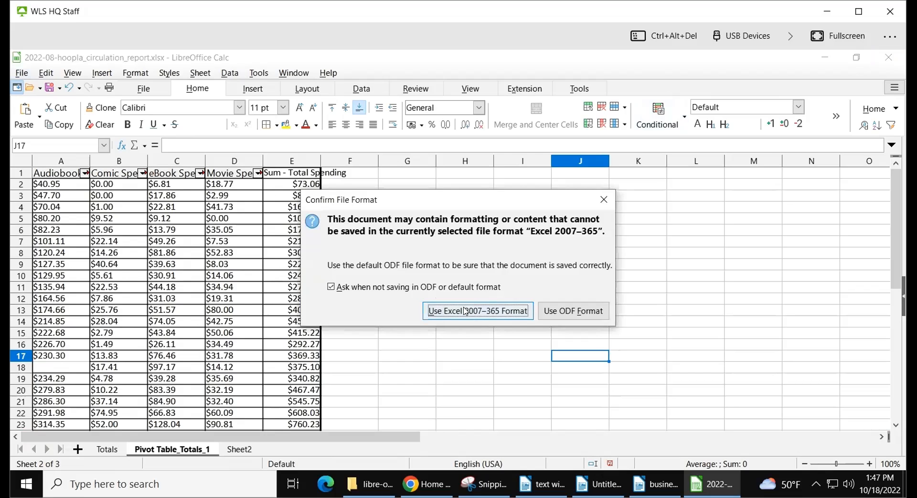
{"action": "left_click", "coordinate": [466, 311]}
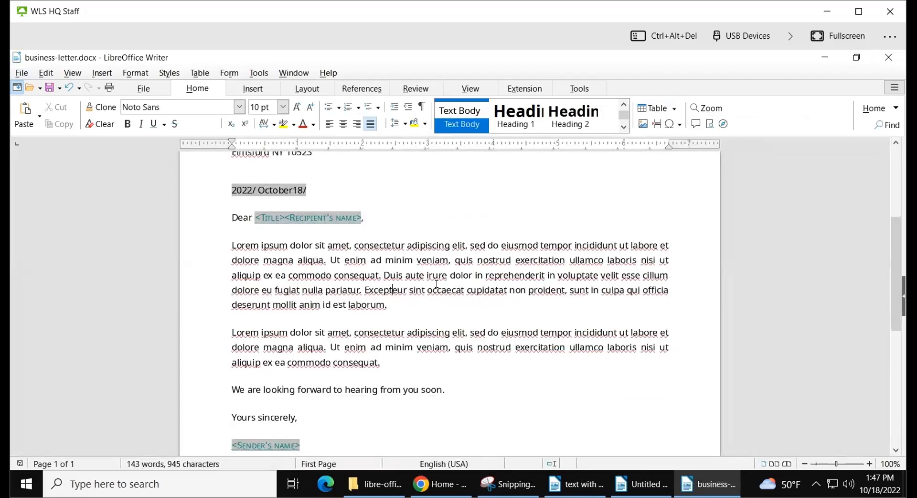
Export the business letter in PDF - Portable Document Format as business-letter, checking the User Interface options of the PDF export
{"action": "scroll", "coordinate": [440, 279], "scroll_direction": "up", "scroll_amount": 7}
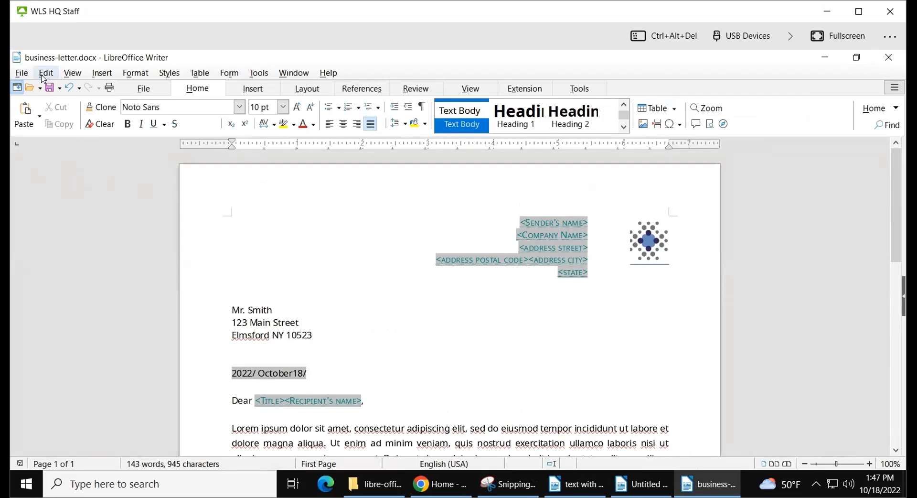
{"action": "left_click", "coordinate": [59, 89]}
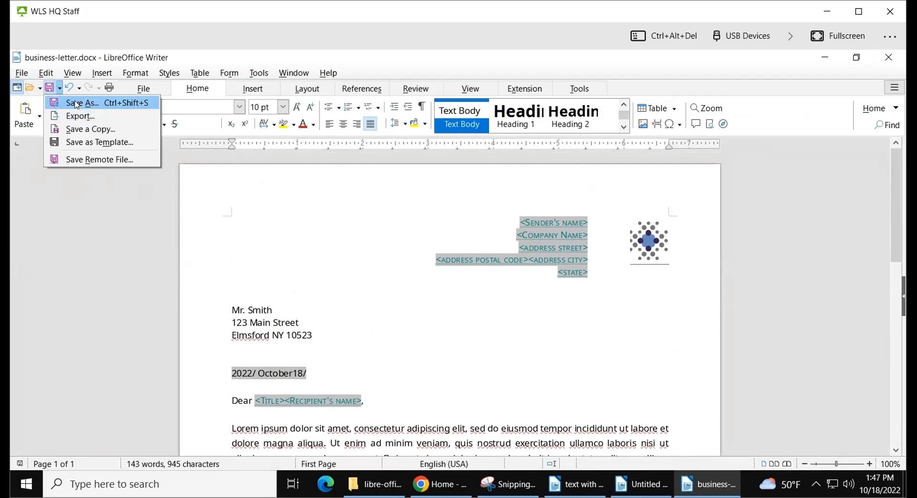
{"action": "left_click", "coordinate": [99, 117]}
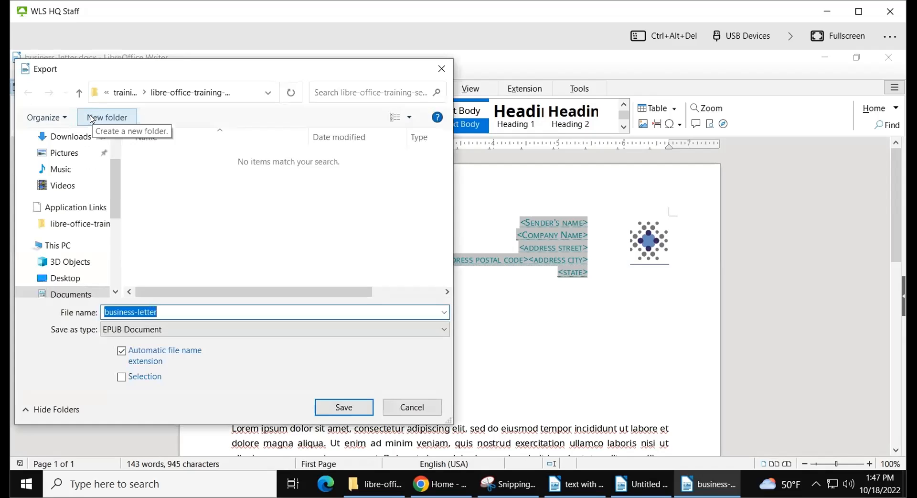
{"action": "left_click", "coordinate": [204, 329]}
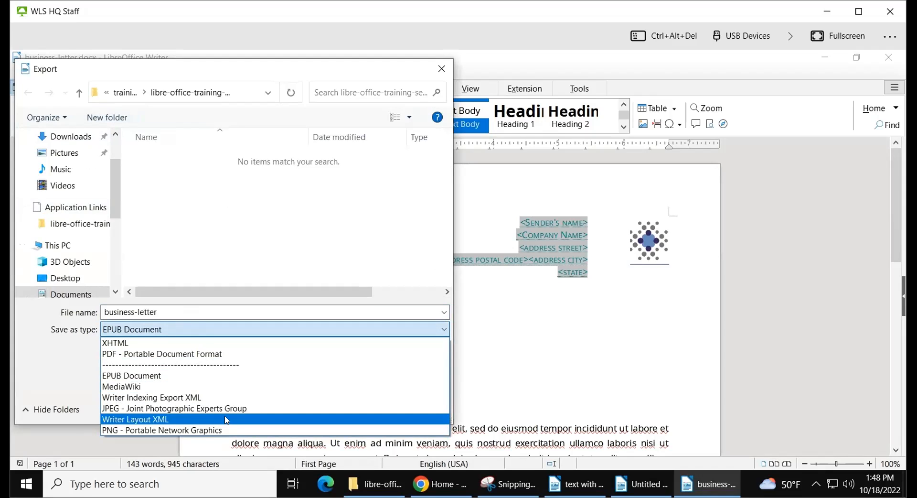
{"action": "left_click", "coordinate": [62, 354]}
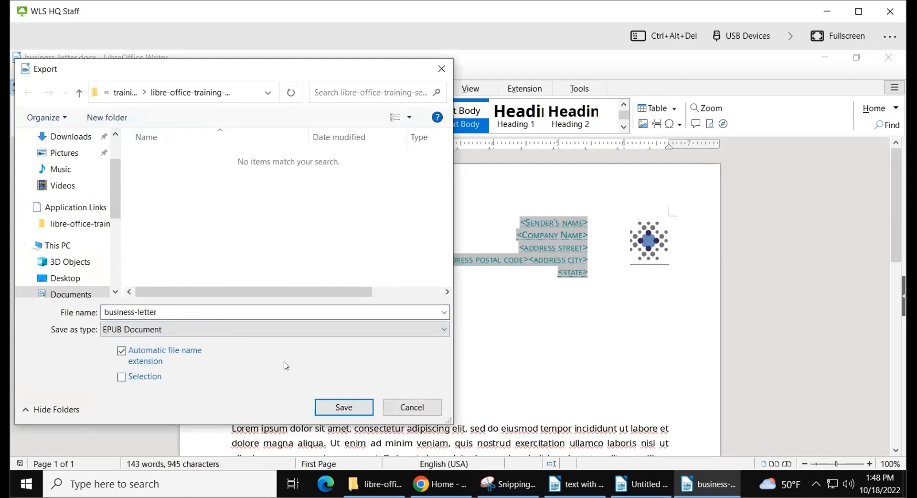
{"action": "left_click", "coordinate": [220, 327]}
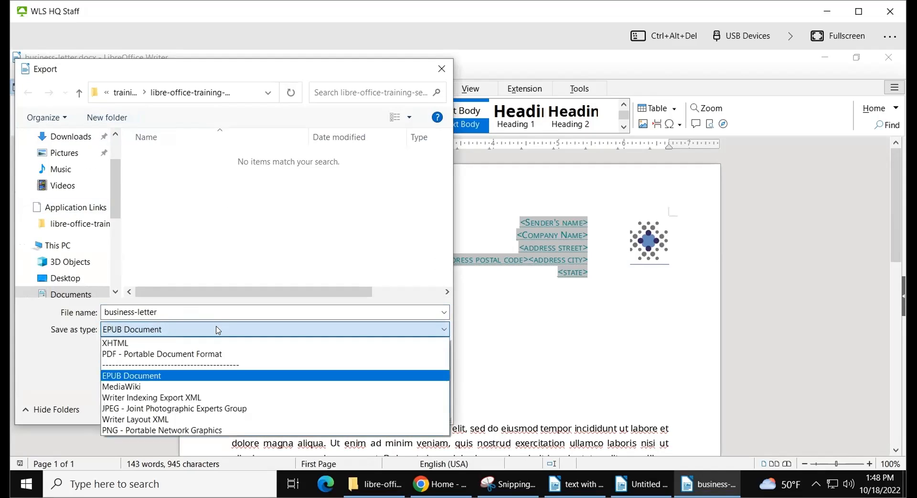
{"action": "left_click", "coordinate": [184, 359]}
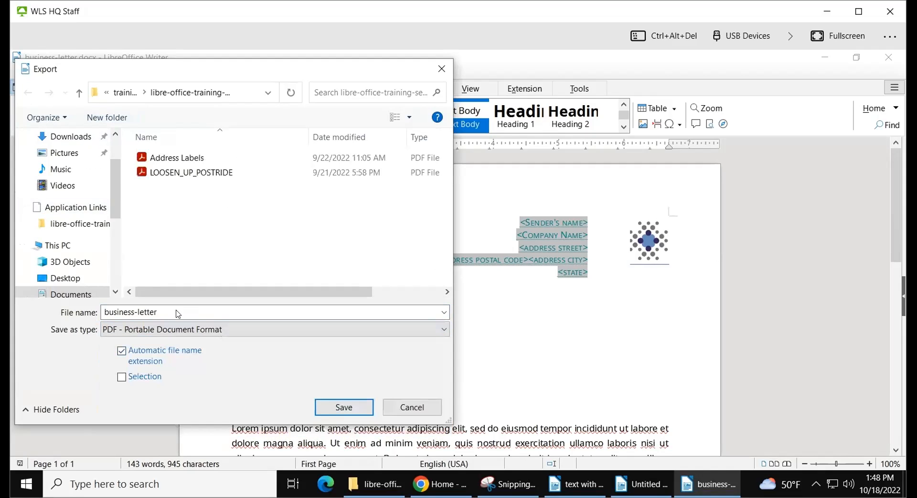
{"action": "left_click", "coordinate": [324, 406]}
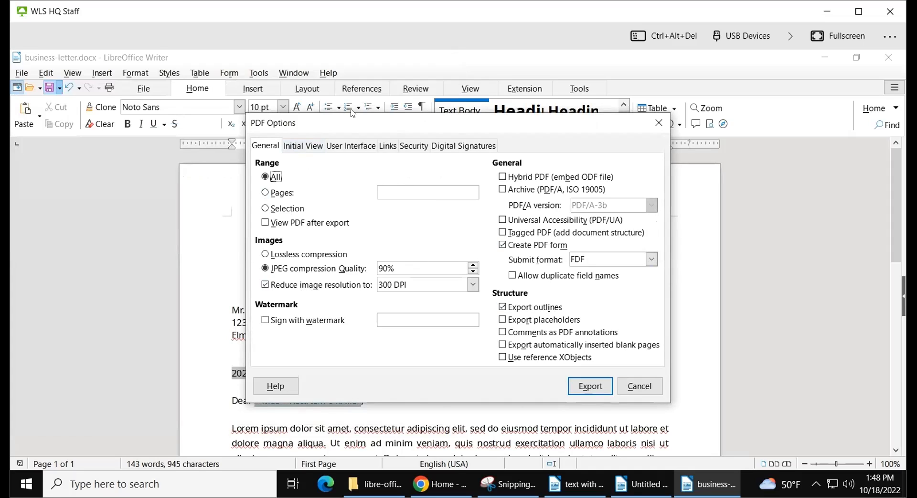
{"action": "left_click", "coordinate": [351, 147]}
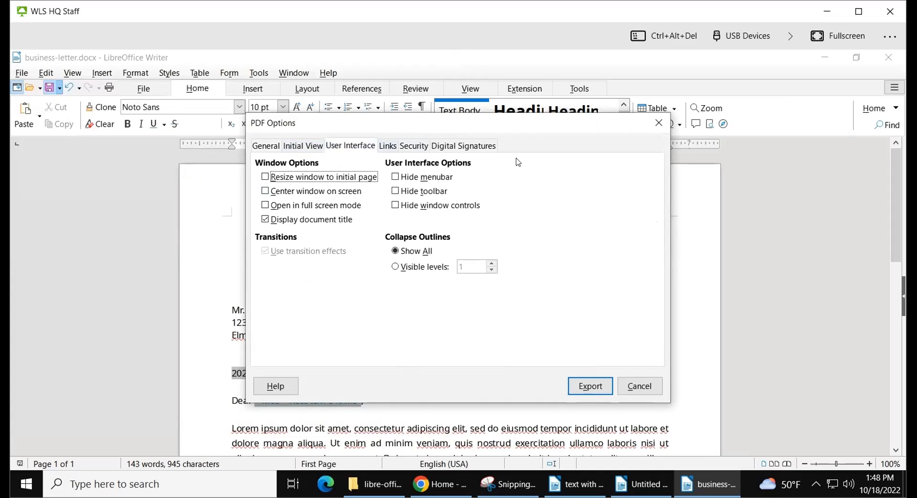
{"action": "left_click", "coordinate": [590, 386]}
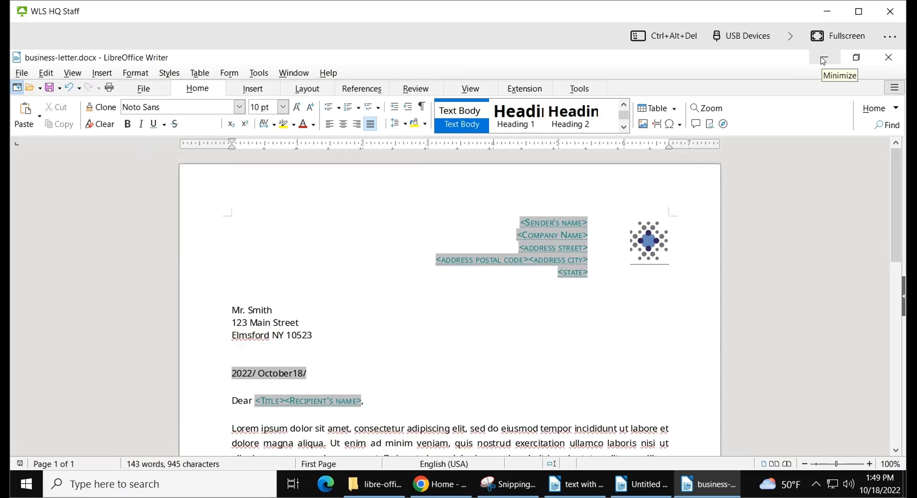
Close the business letter, the blank text document and the text with stars document, discarding the latter's changes
{"action": "left_click", "coordinate": [889, 58]}
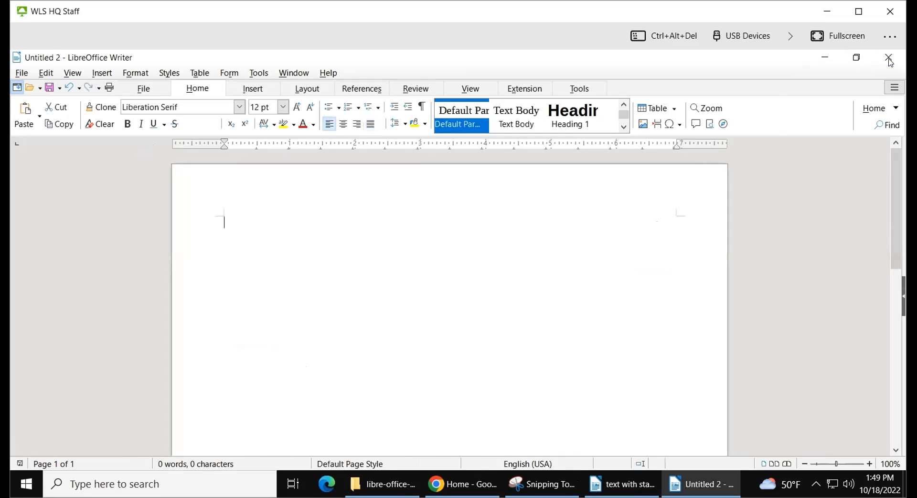
{"action": "left_click", "coordinate": [889, 59]}
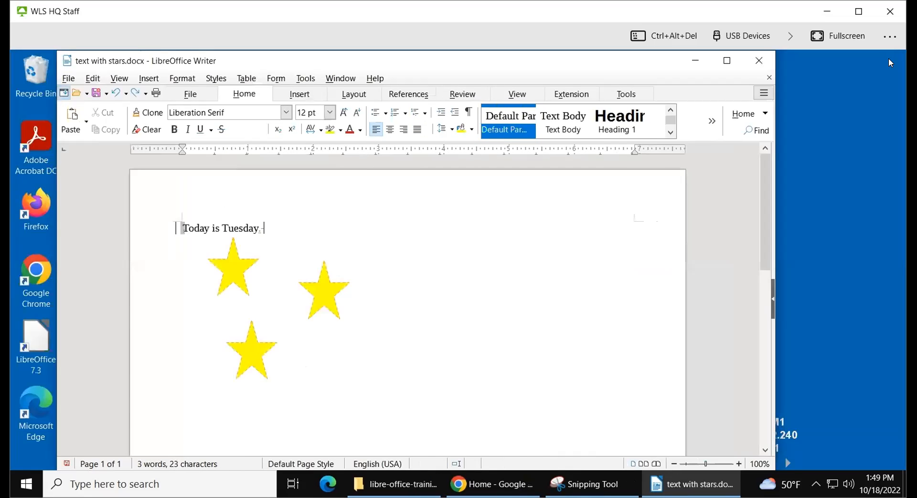
{"action": "left_click", "coordinate": [755, 61]}
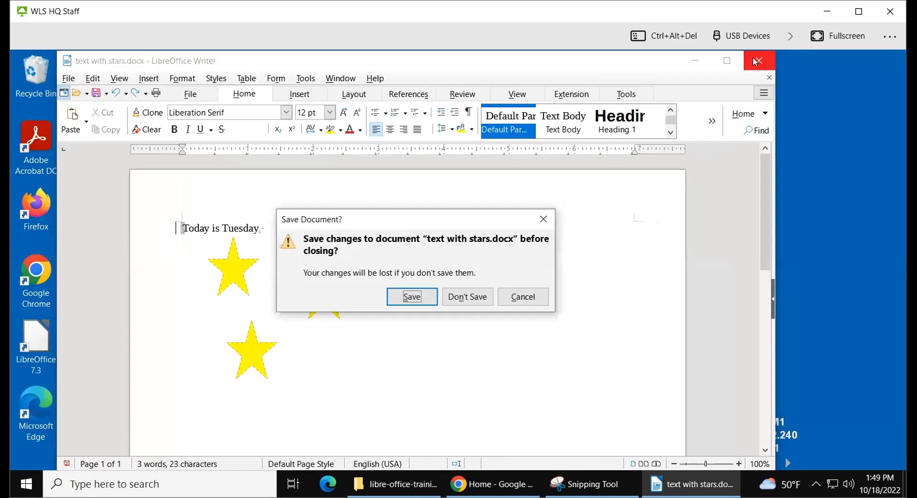
{"action": "left_click", "coordinate": [467, 297]}
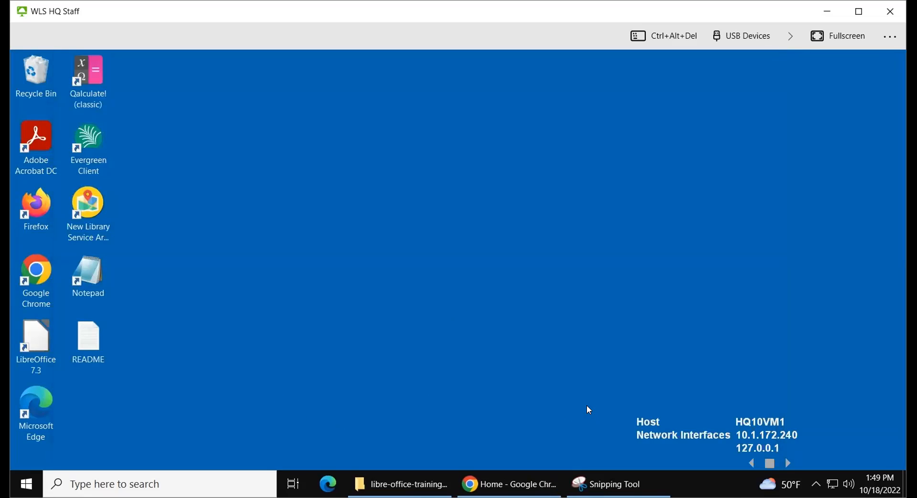
Launch LibreOffice, create an Impress presentation from the Beehive template, and move and widen its window
{"action": "left_click", "coordinate": [34, 344]}
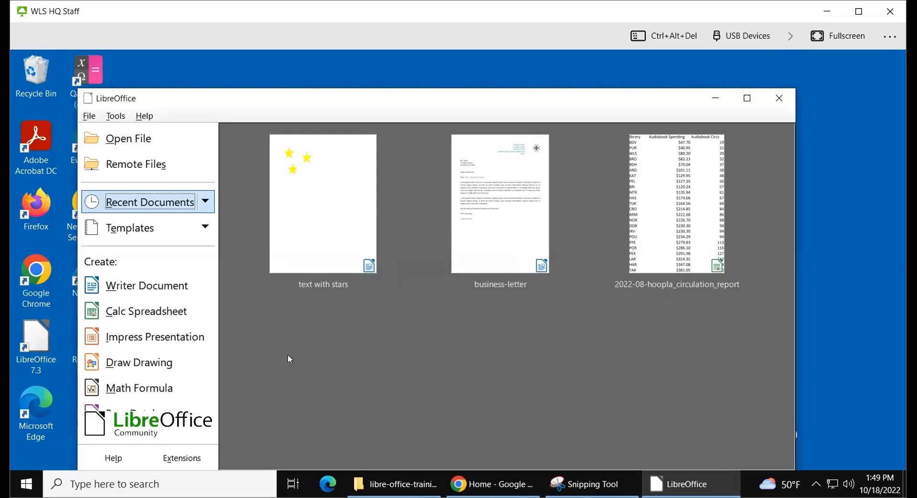
{"action": "left_click", "coordinate": [176, 336]}
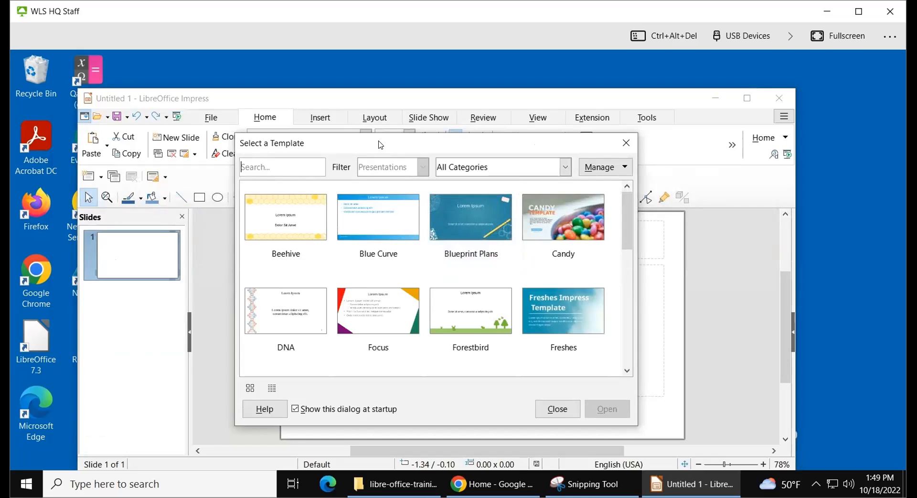
{"action": "left_click", "coordinate": [299, 242]}
{"action": "left_click", "coordinate": [606, 411]}
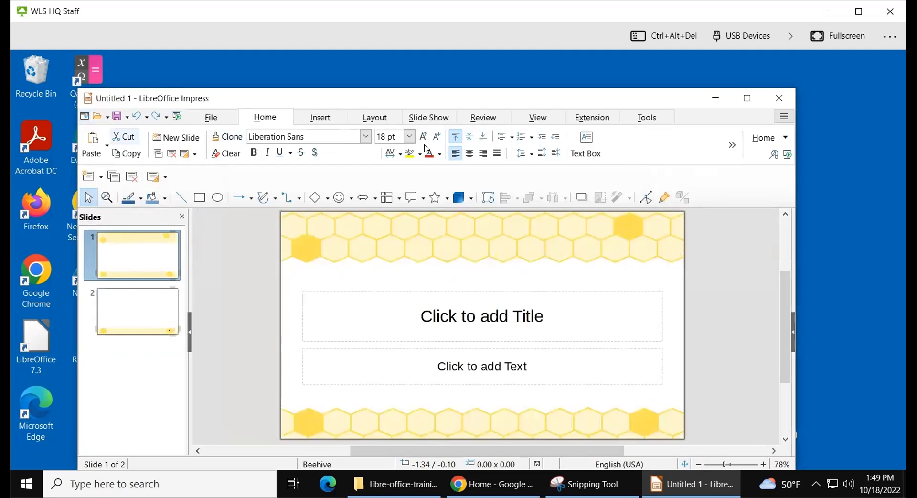
{"action": "left_click_drag", "start_coordinate": [526, 89], "coordinate": [526, 53]}
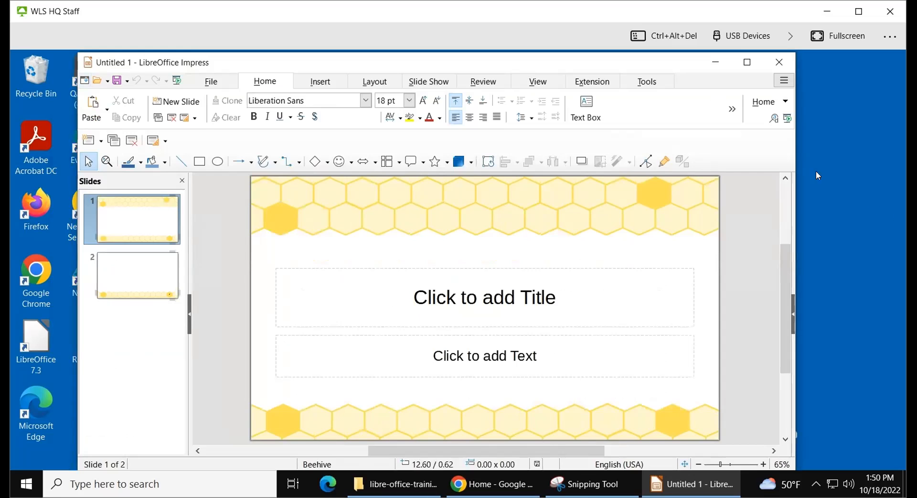
{"action": "left_click_drag", "start_coordinate": [794, 151], "coordinate": [864, 152]}
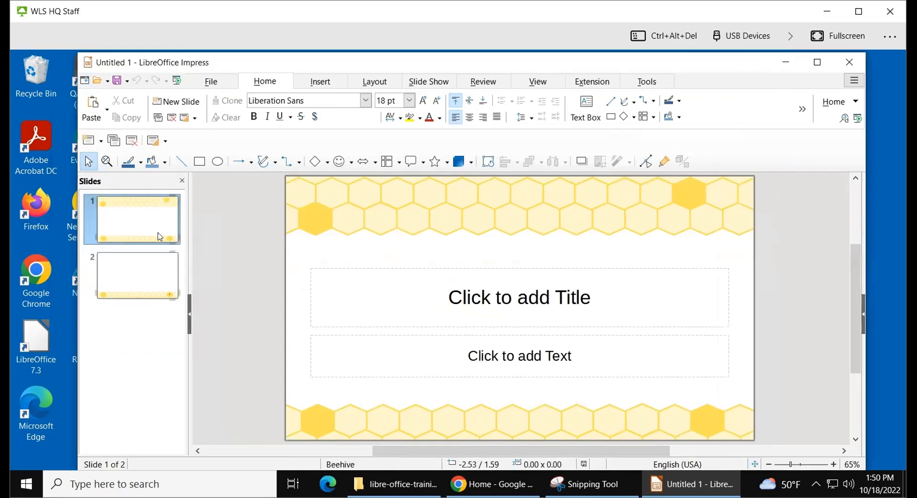
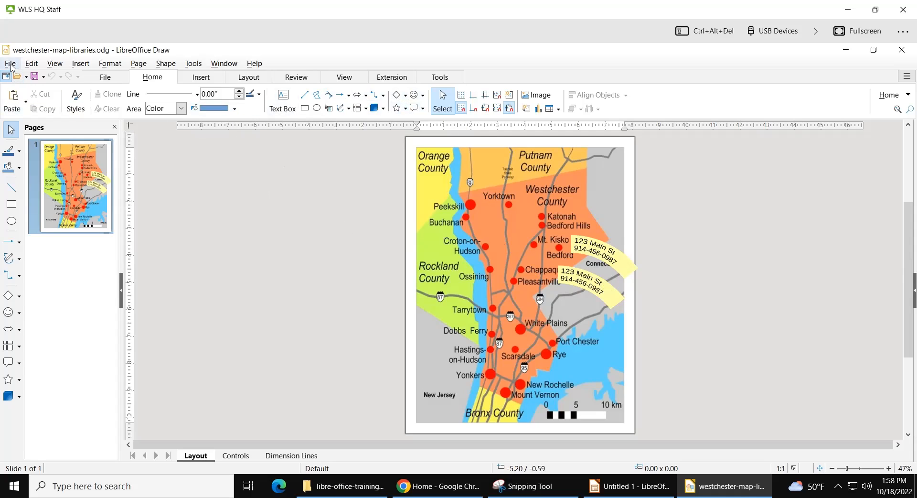
Create a new blank drawing, and look through its insert, layout and review commands
{"action": "left_click", "coordinate": [10, 65]}
{"action": "mouse_move", "coordinate": [21, 79]}
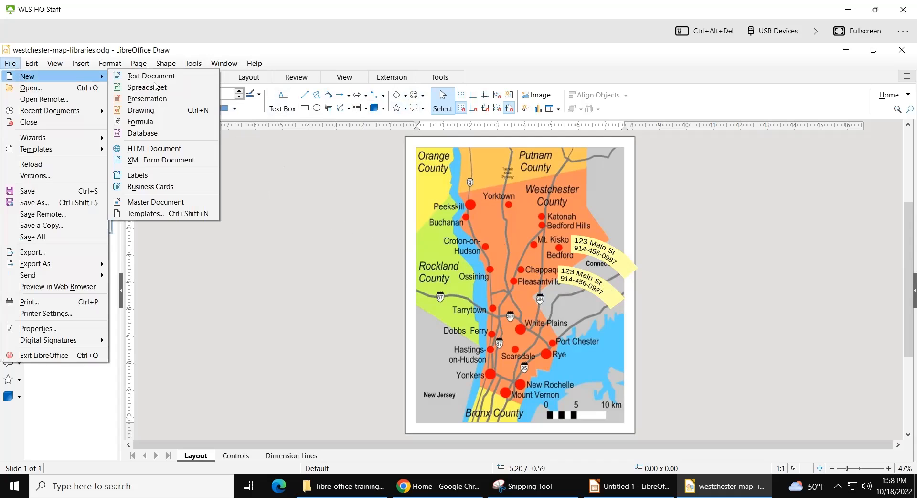
{"action": "left_click", "coordinate": [161, 112]}
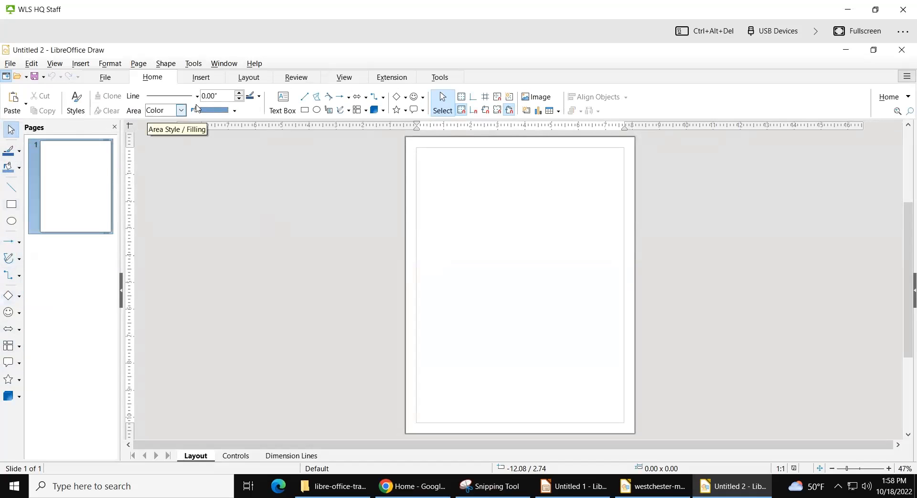
{"action": "left_click", "coordinate": [201, 78]}
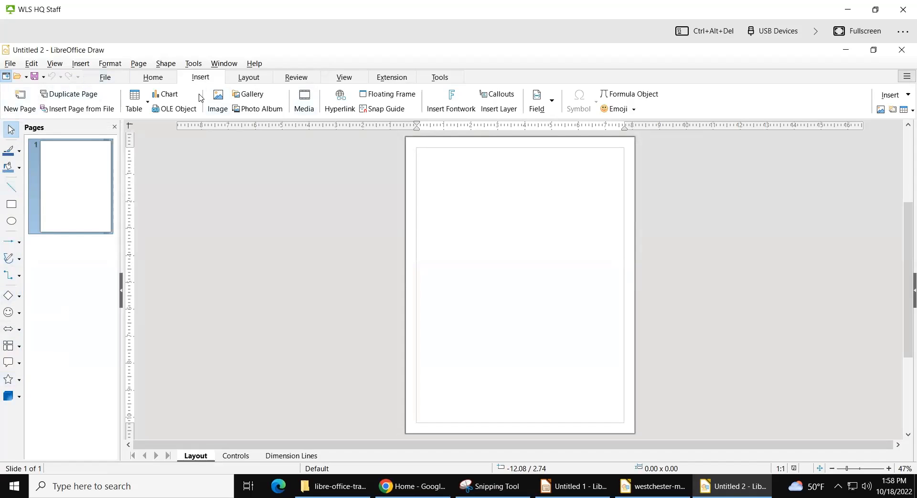
{"action": "left_click", "coordinate": [248, 81]}
{"action": "left_click", "coordinate": [302, 79]}
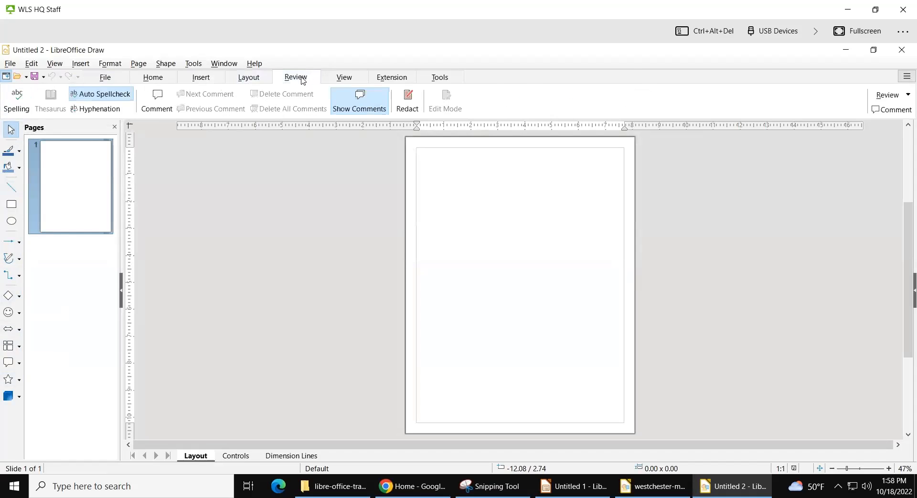
Start inserting an image and look through the files in the Pictures folder under Documents
{"action": "left_click", "coordinate": [203, 79]}
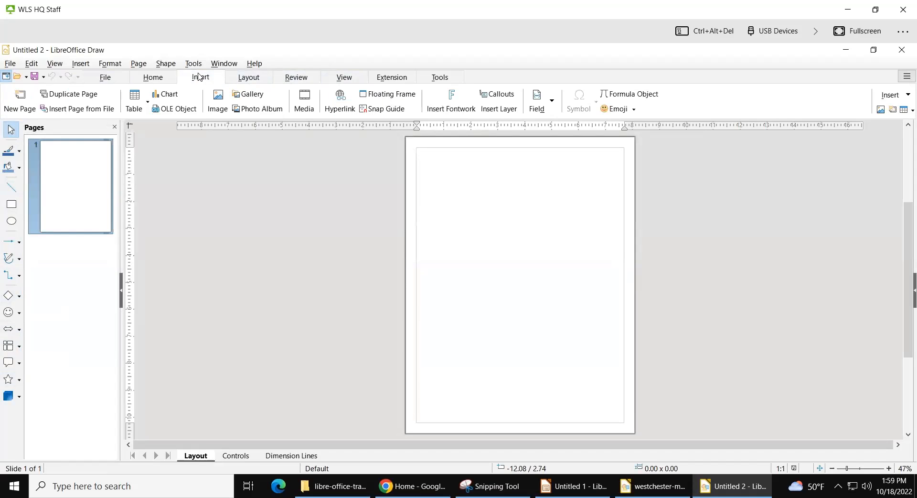
{"action": "left_click", "coordinate": [220, 97]}
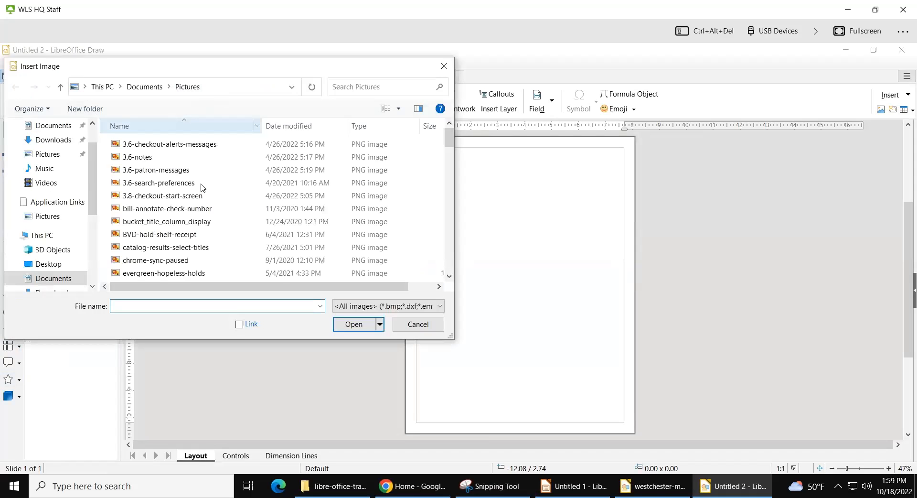
{"action": "scroll", "coordinate": [201, 185], "scroll_direction": "down", "scroll_amount": 1}
{"action": "scroll", "coordinate": [200, 186], "scroll_direction": "down", "scroll_amount": 1}
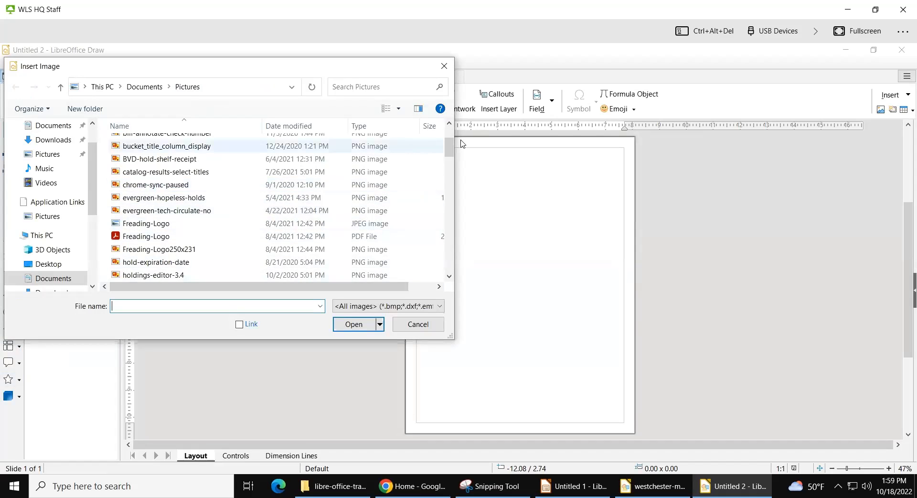
{"action": "mouse_move", "coordinate": [449, 152]}
{"action": "left_mouse_down"}
{"action": "mouse_move", "coordinate": [449, 139]}
{"action": "mouse_move", "coordinate": [447, 202]}
{"action": "mouse_move", "coordinate": [447, 135]}
{"action": "left_mouse_up"}
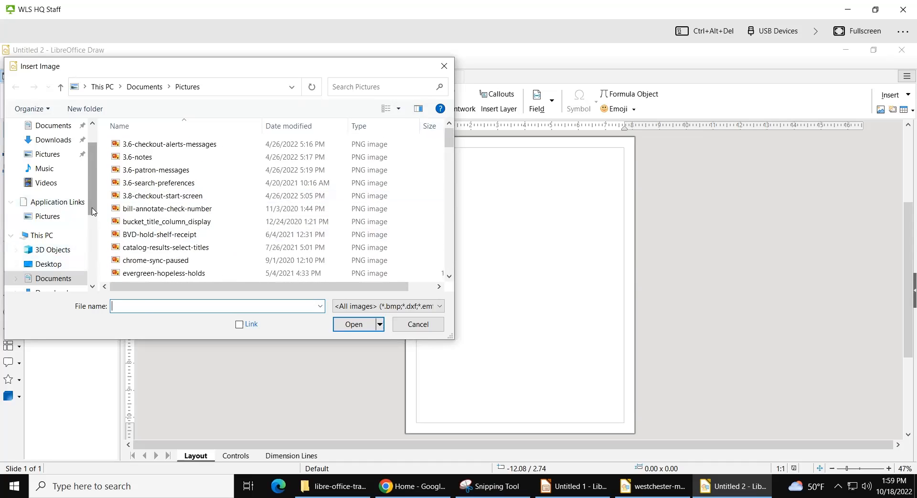
{"action": "scroll", "coordinate": [49, 213], "scroll_direction": "down", "scroll_amount": 2}
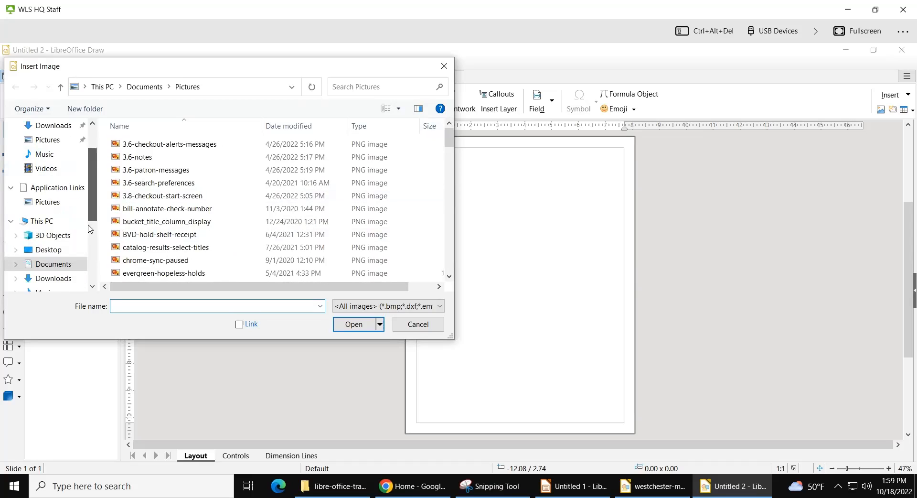
{"action": "left_click", "coordinate": [64, 230]}
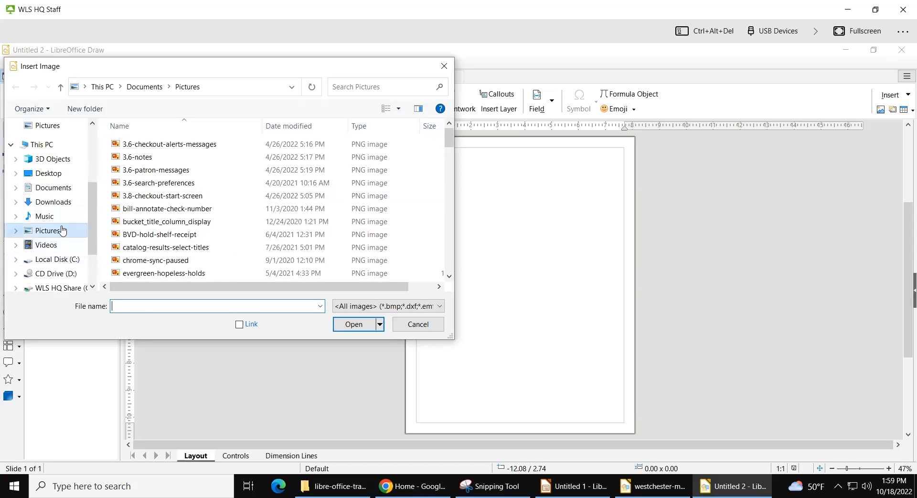
{"action": "left_click", "coordinate": [46, 187]}
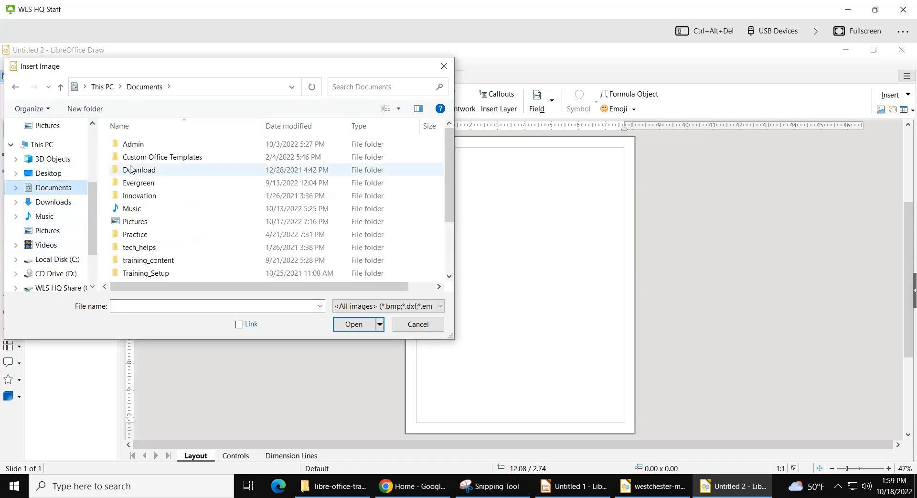
{"action": "double_click", "coordinate": [137, 223]}
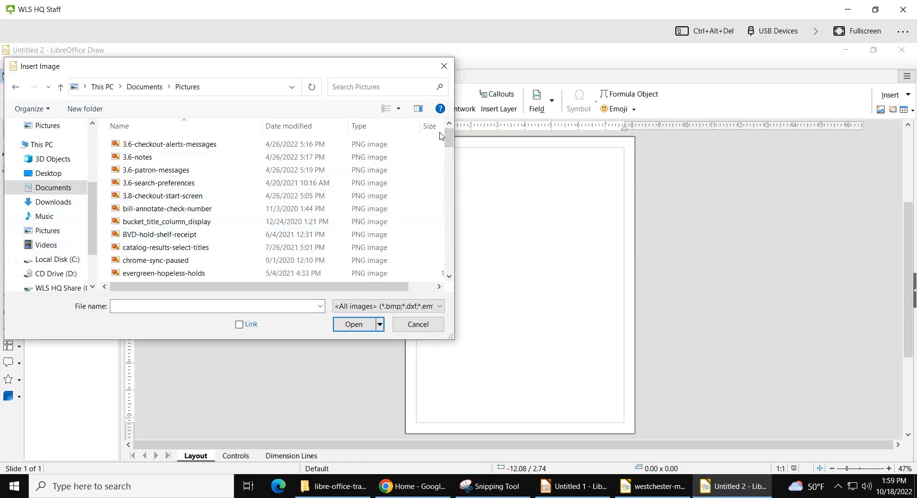
{"action": "left_click_drag", "start_coordinate": [450, 141], "coordinate": [454, 195]}
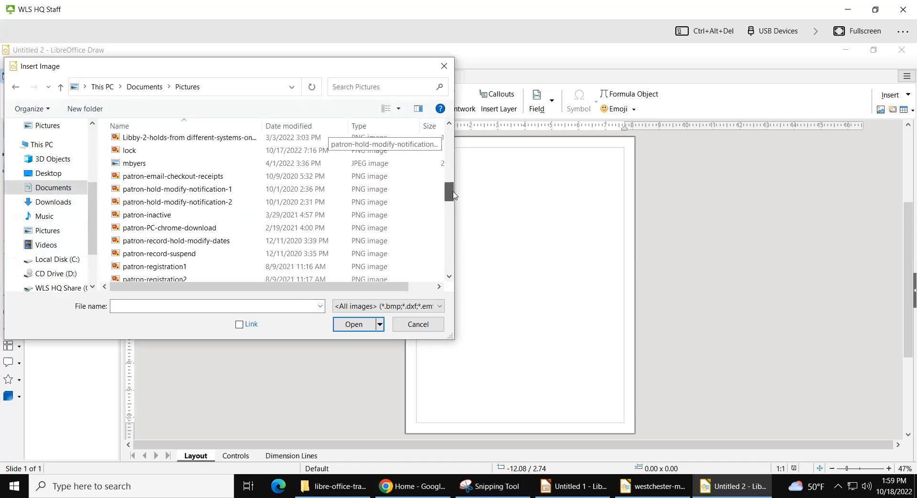
{"action": "scroll", "coordinate": [292, 241], "scroll_direction": "down", "scroll_amount": 3}
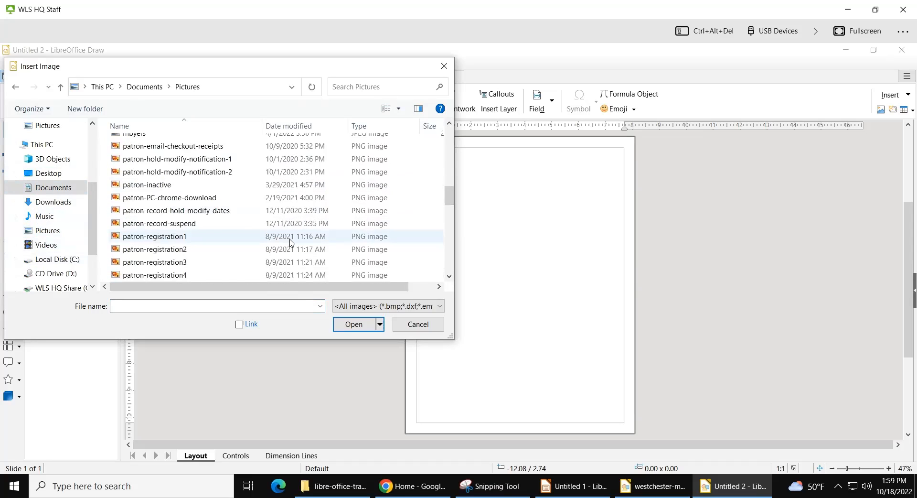
{"action": "scroll", "coordinate": [293, 242], "scroll_direction": "down", "scroll_amount": 2}
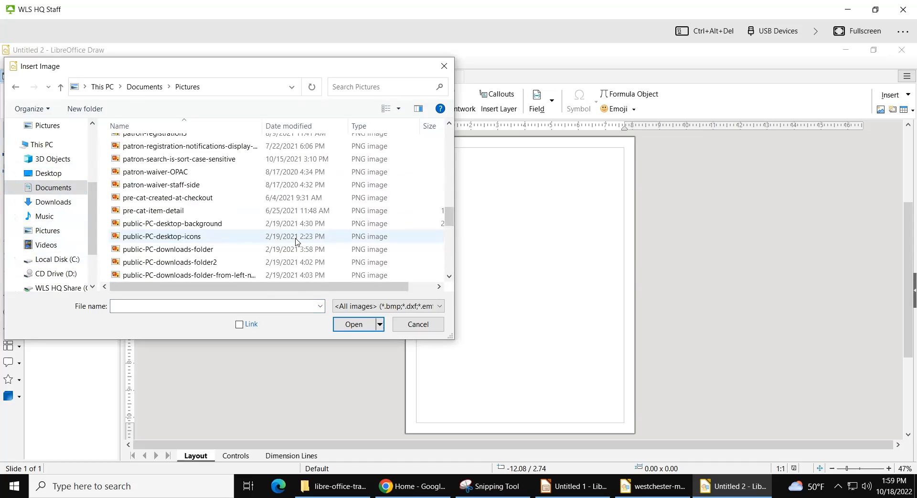
{"action": "scroll", "coordinate": [297, 242], "scroll_direction": "down", "scroll_amount": 1}
{"action": "scroll", "coordinate": [297, 243], "scroll_direction": "down", "scroll_amount": 4}
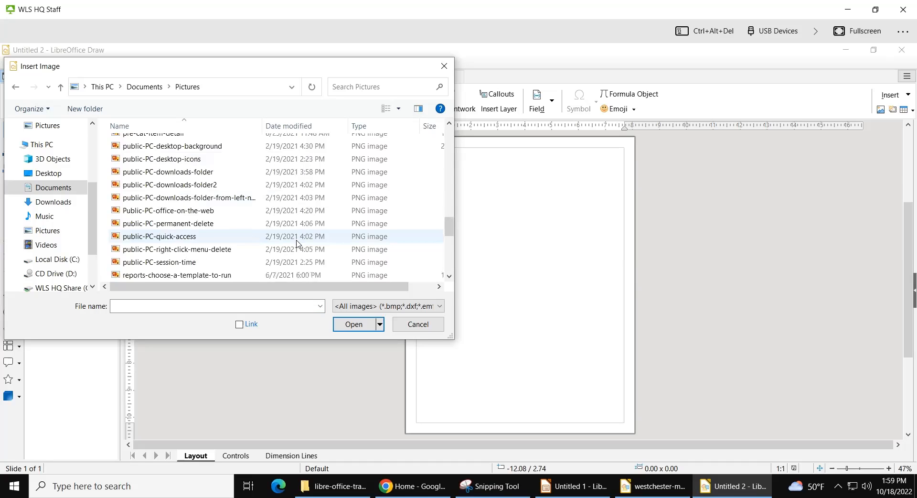
{"action": "scroll", "coordinate": [305, 260], "scroll_direction": "down", "scroll_amount": 3}
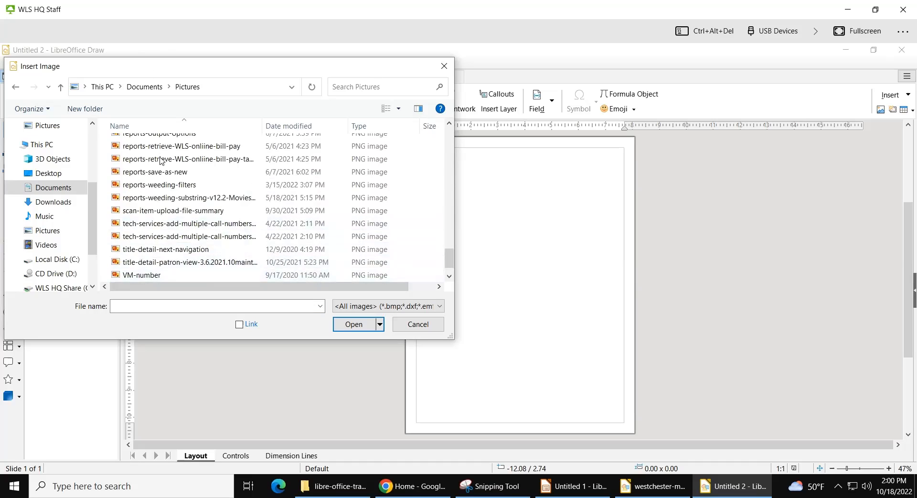
Insert the book-carousel-popular image from Documents > training_content > libre-office-training-session and move it to the upper half of the page
{"action": "left_click", "coordinate": [143, 87]}
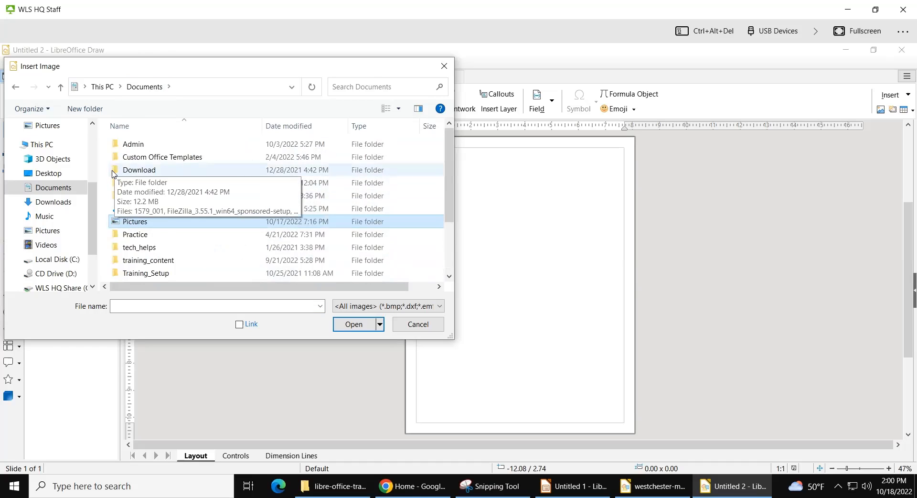
{"action": "double_click", "coordinate": [143, 265]}
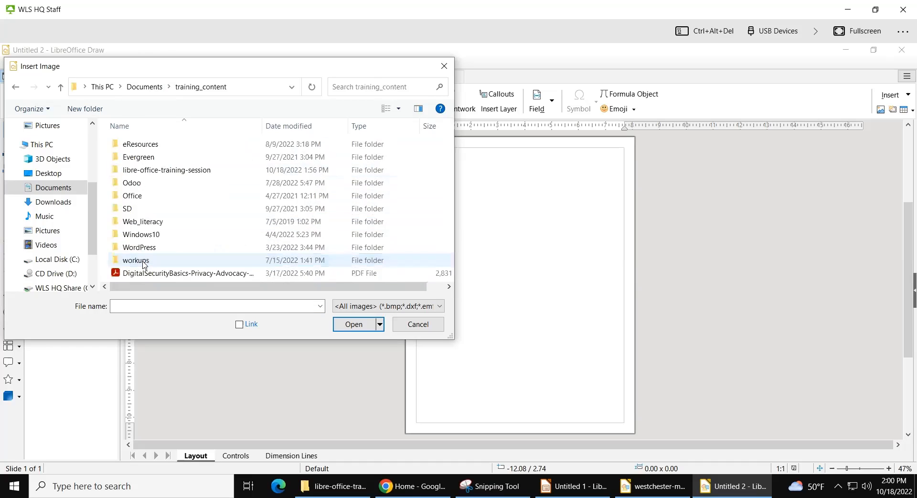
{"action": "double_click", "coordinate": [150, 173]}
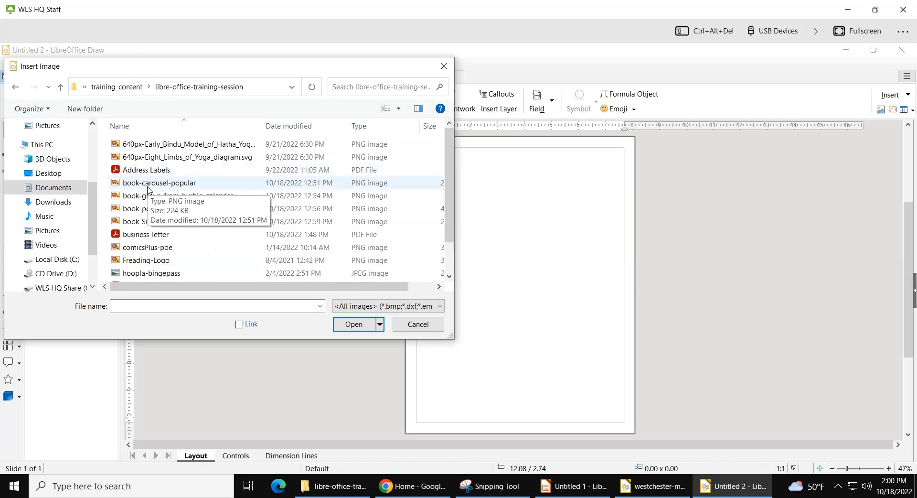
{"action": "left_click", "coordinate": [173, 186]}
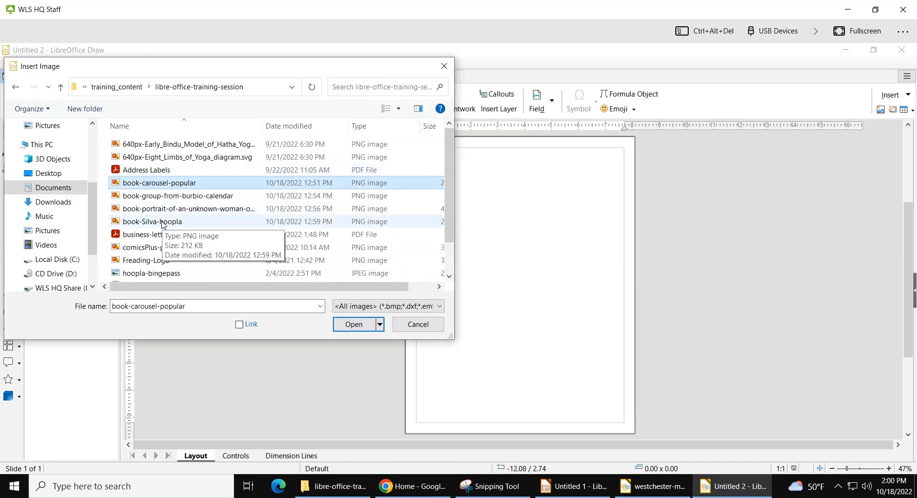
{"action": "left_click", "coordinate": [162, 224]}
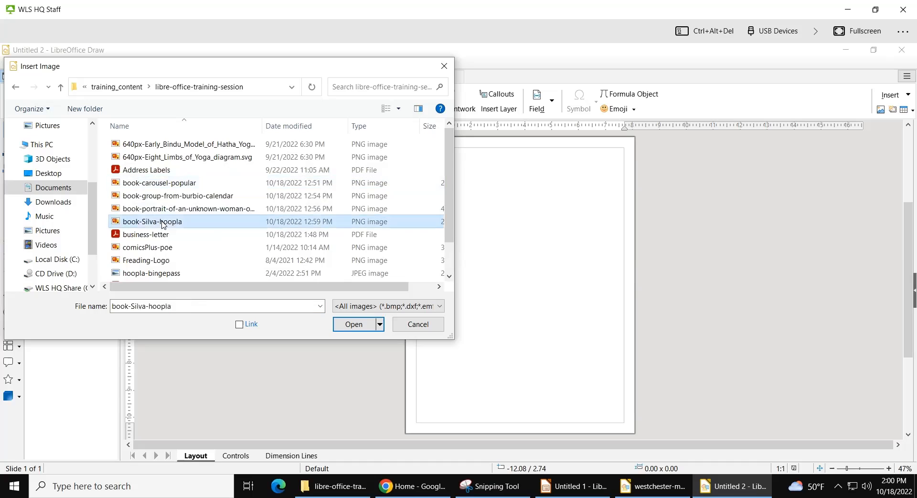
{"action": "left_click", "coordinate": [168, 184]}
{"action": "left_click", "coordinate": [364, 324]}
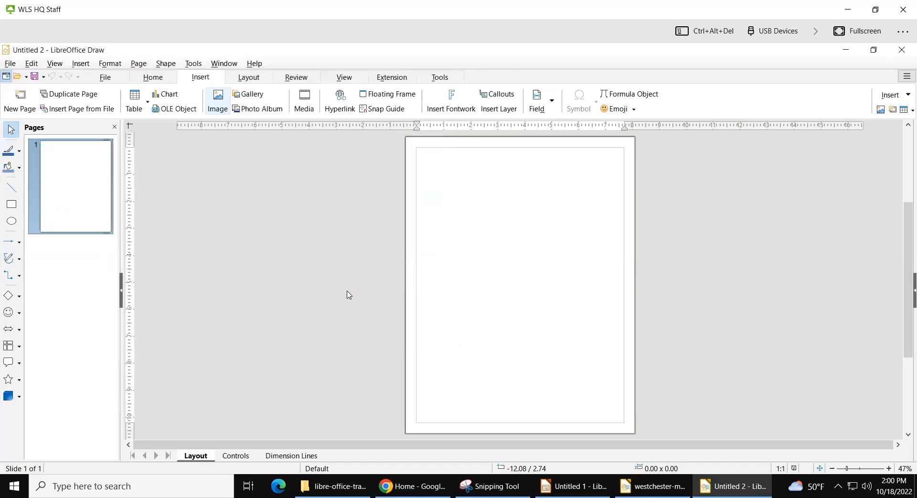
{"action": "left_click_drag", "start_coordinate": [477, 256], "coordinate": [469, 213]}
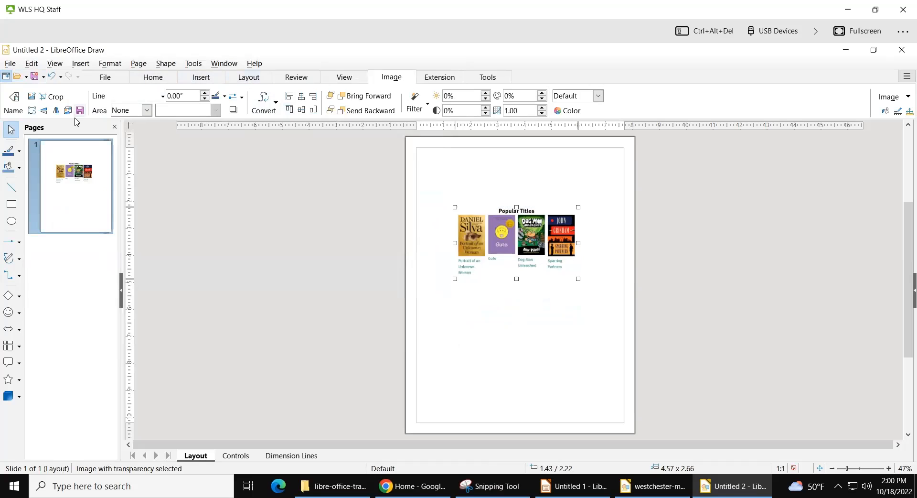
Insert the book-group-from-burbio-calendar image, place it below the Popular Titles image and enlarge it to about 6.51 × 2.50 inches
{"action": "left_click", "coordinate": [193, 80]}
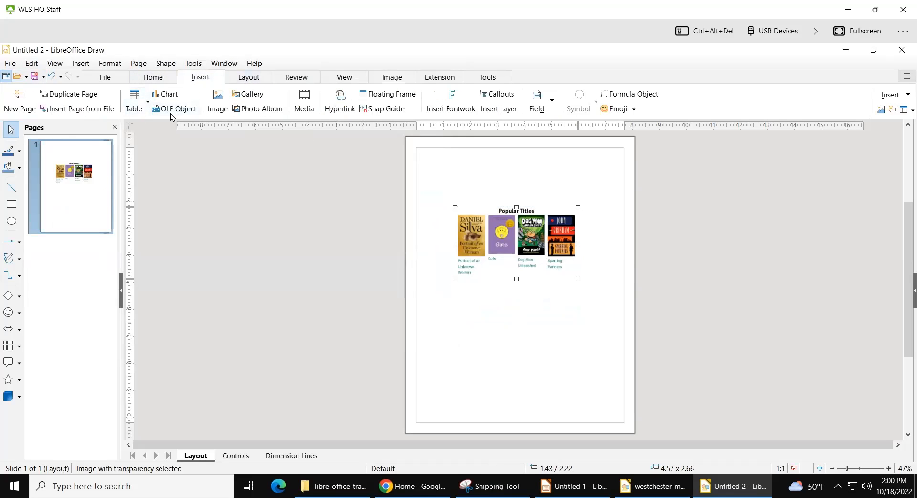
{"action": "left_click", "coordinate": [221, 105]}
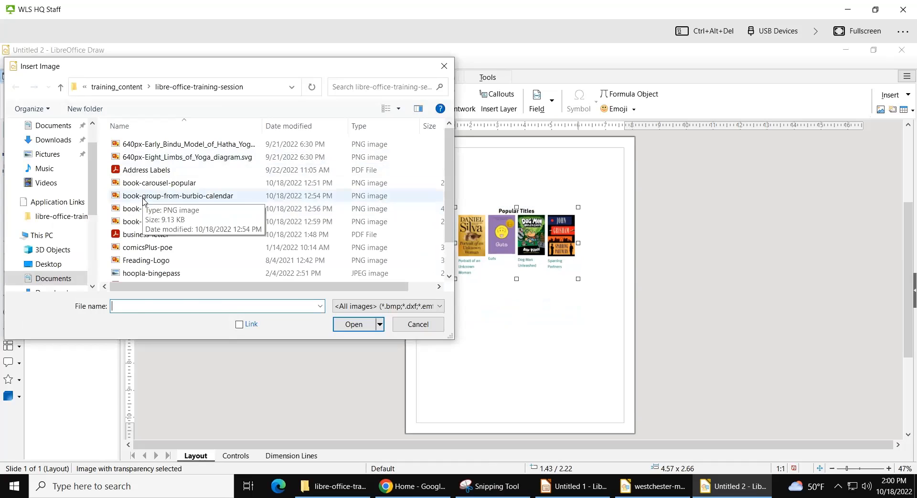
{"action": "left_click", "coordinate": [144, 196]}
{"action": "left_click", "coordinate": [354, 325]}
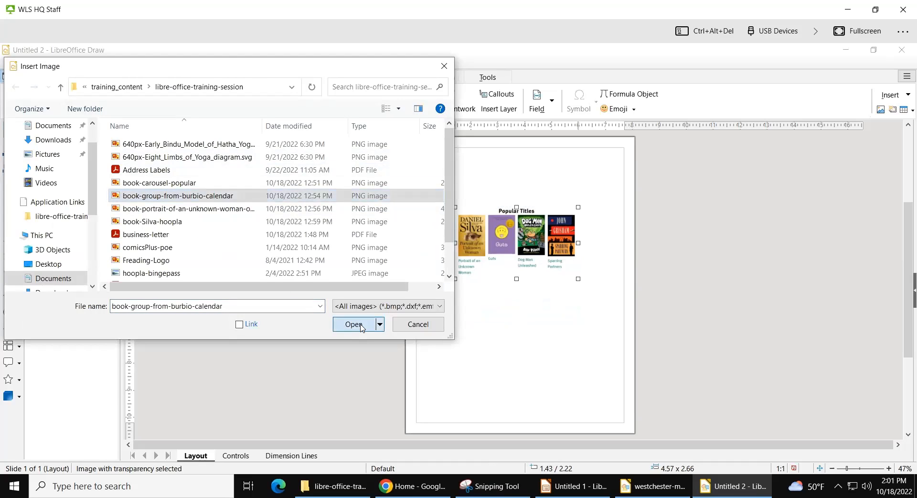
{"action": "left_click_drag", "start_coordinate": [468, 286], "coordinate": [498, 338]}
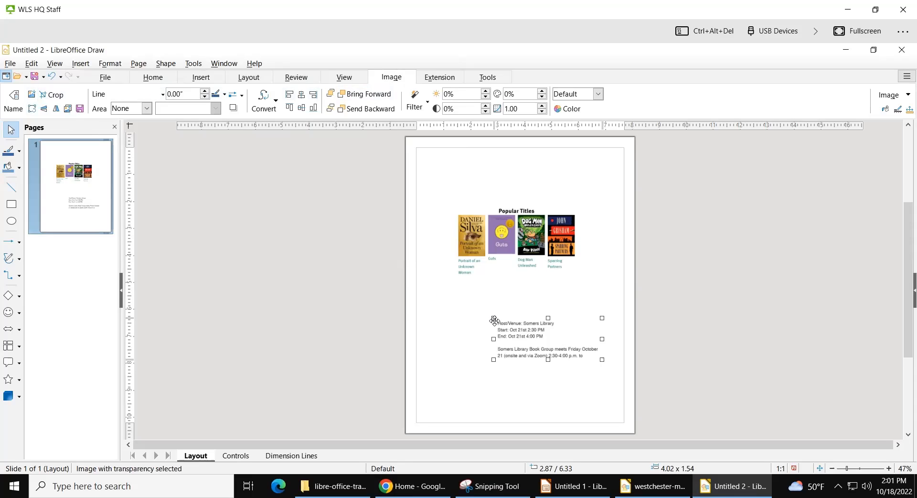
{"action": "left_click_drag", "start_coordinate": [494, 317], "coordinate": [460, 292]}
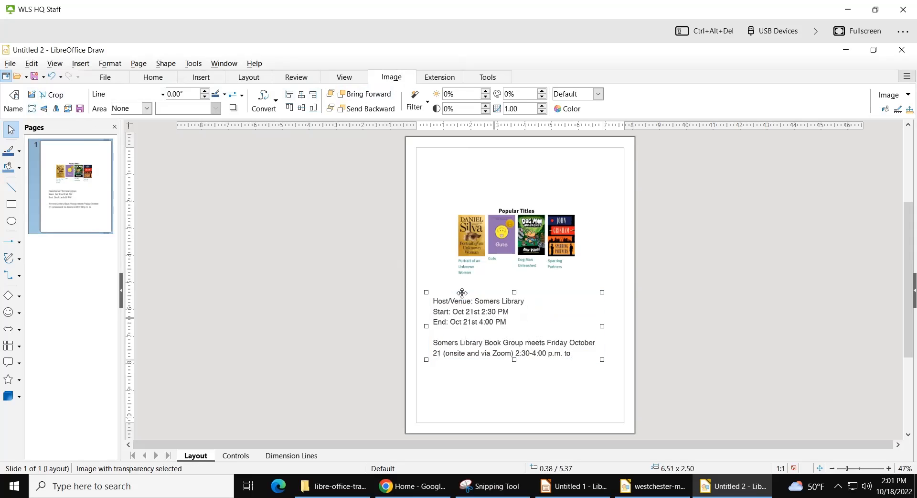
Move the Popular Titles image to the page's upper-left margin corner, and insert the book-Silva-hoopla image below it against the right margin
{"action": "left_click_drag", "start_coordinate": [506, 248], "coordinate": [462, 188]}
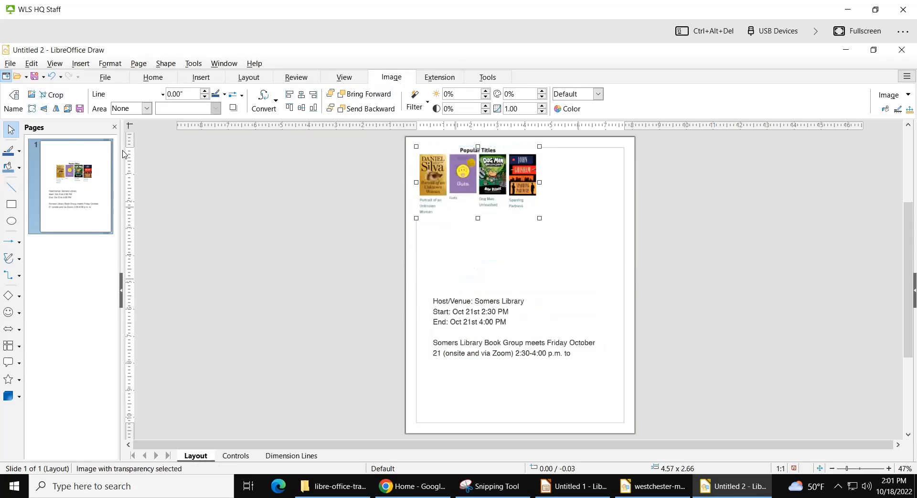
{"action": "left_click", "coordinate": [198, 79]}
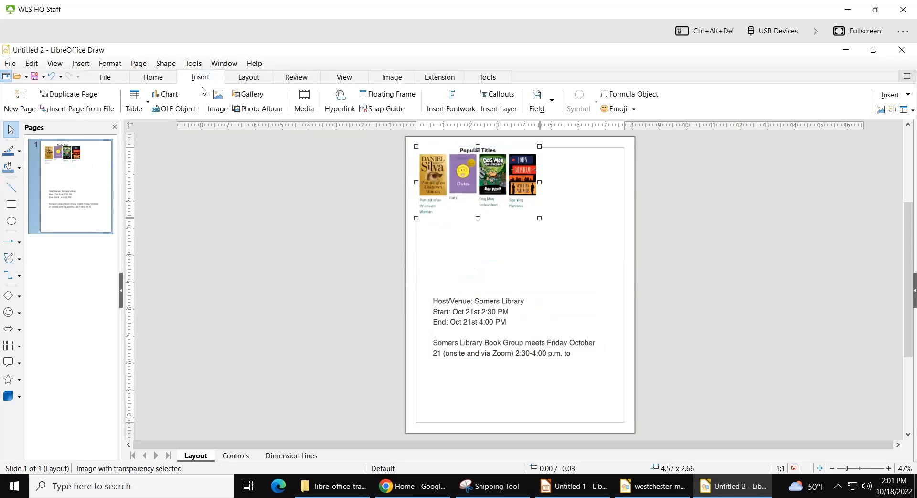
{"action": "left_click", "coordinate": [219, 106]}
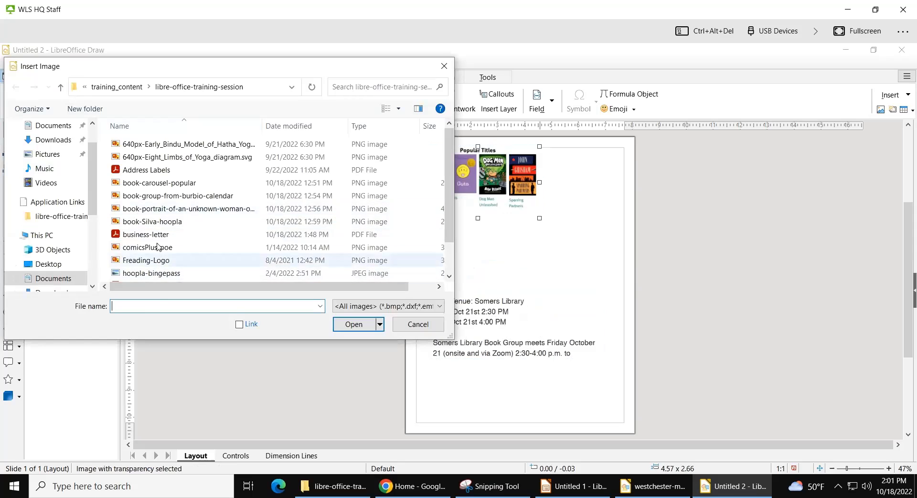
{"action": "double_click", "coordinate": [144, 222]}
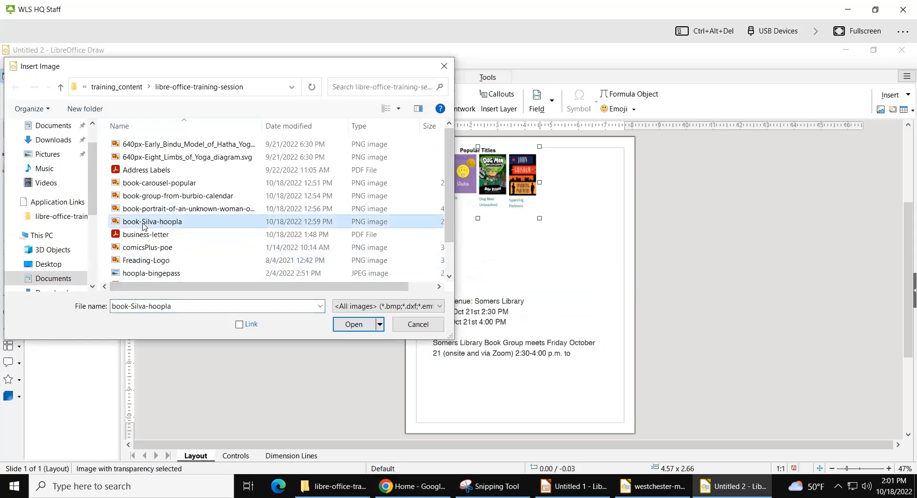
{"action": "left_click_drag", "start_coordinate": [513, 282], "coordinate": [547, 248]}
Move the book group text image down to the left margin near the page bottom, and shift the two-ebook image slightly down
{"action": "left_click", "coordinate": [464, 333]}
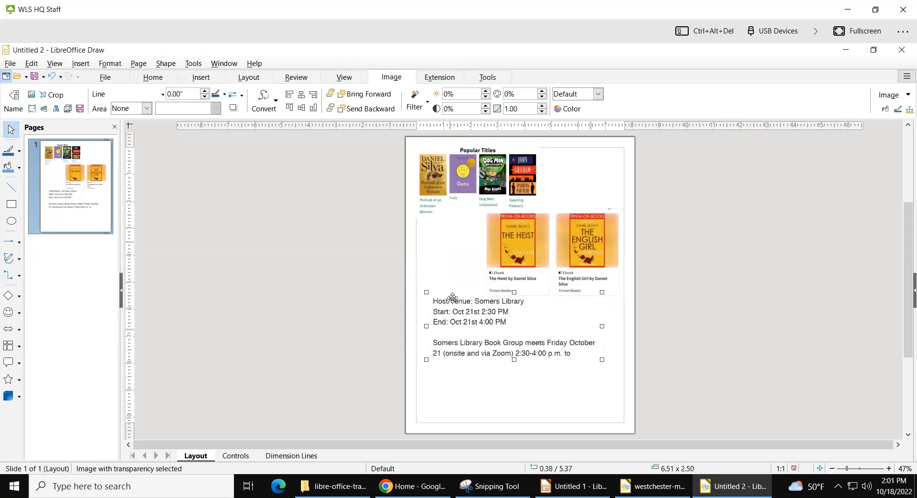
{"action": "left_click_drag", "start_coordinate": [464, 311], "coordinate": [451, 345]}
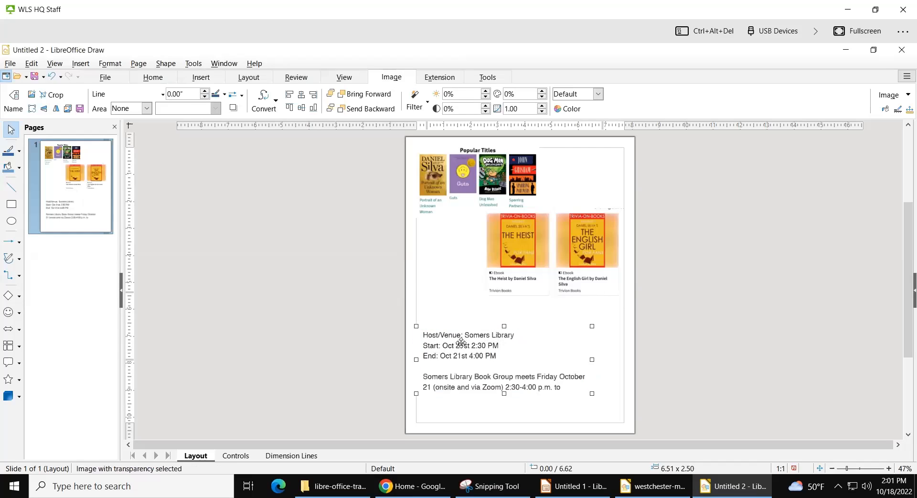
{"action": "left_click_drag", "start_coordinate": [515, 249], "coordinate": [515, 253]}
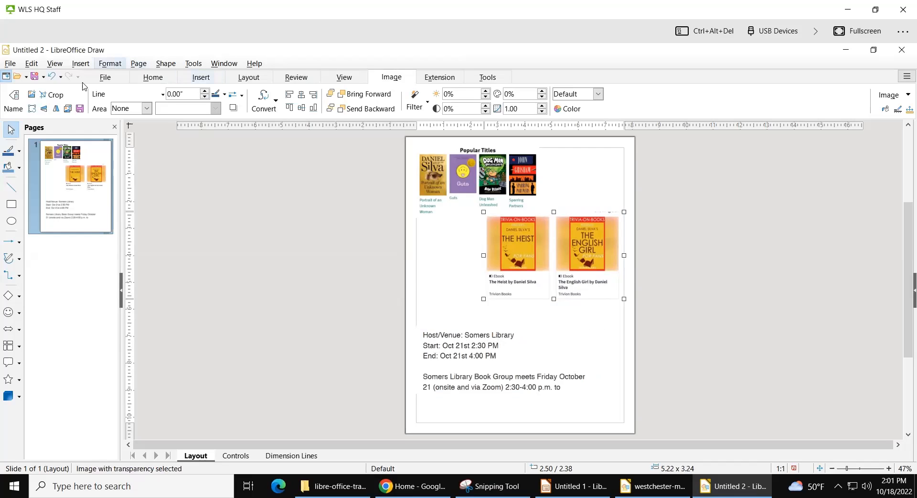
Insert the book-portrait-of-an-unknown-woman-overdrive image into the drawing
{"action": "left_click", "coordinate": [198, 78]}
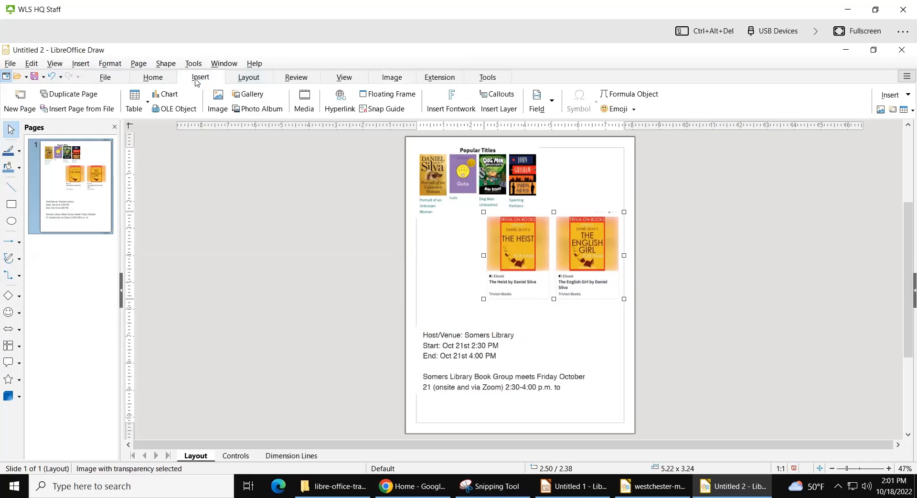
{"action": "left_click", "coordinate": [218, 101]}
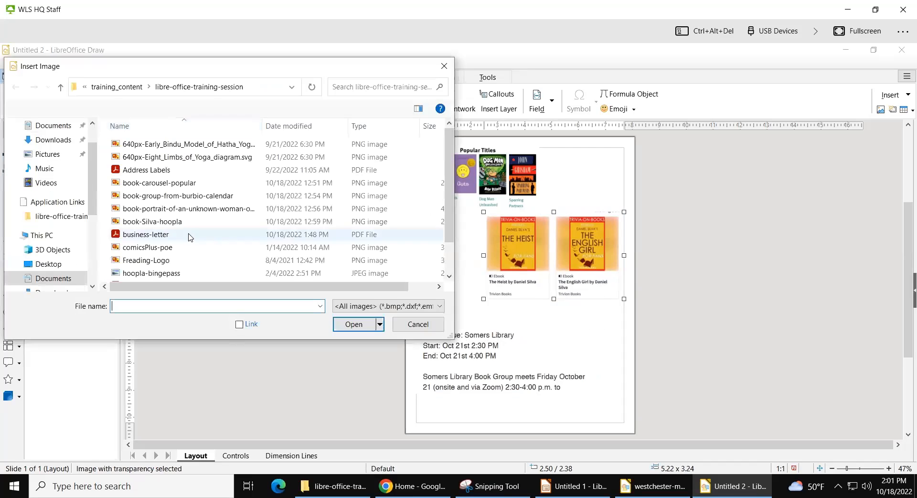
{"action": "double_click", "coordinate": [158, 210]}
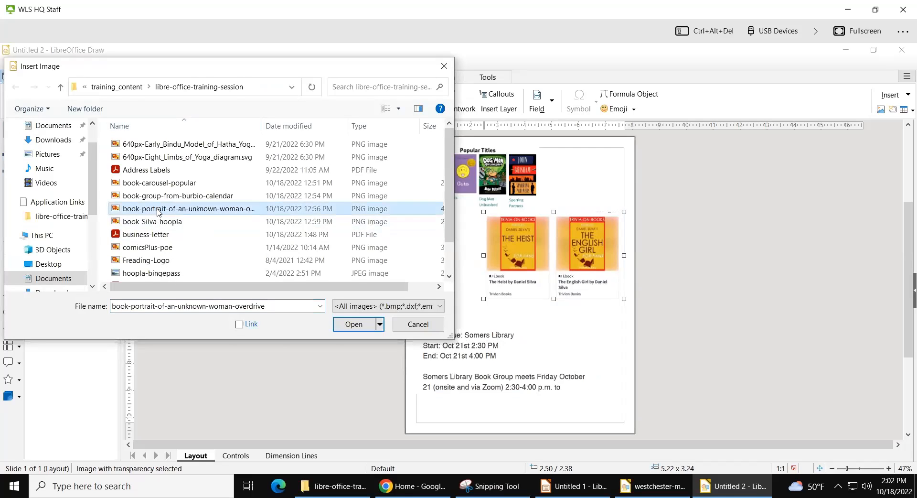
Shrink the Portrait of an Unknown Woman image and move it to the page's left margin below the Popular Titles image
{"action": "left_click", "coordinate": [549, 268]}
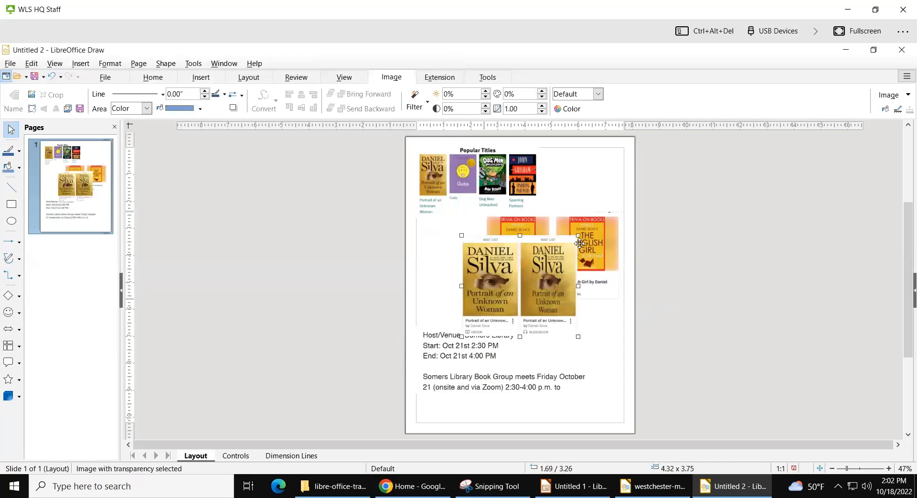
{"action": "left_click_drag", "start_coordinate": [553, 256], "coordinate": [547, 262]}
{"action": "left_click_drag", "start_coordinate": [490, 281], "coordinate": [444, 261]}
Shift the two-ebook image right beside the Portrait images, and move the book group text image against the right margin
{"action": "left_click_drag", "start_coordinate": [549, 259], "coordinate": [553, 260]}
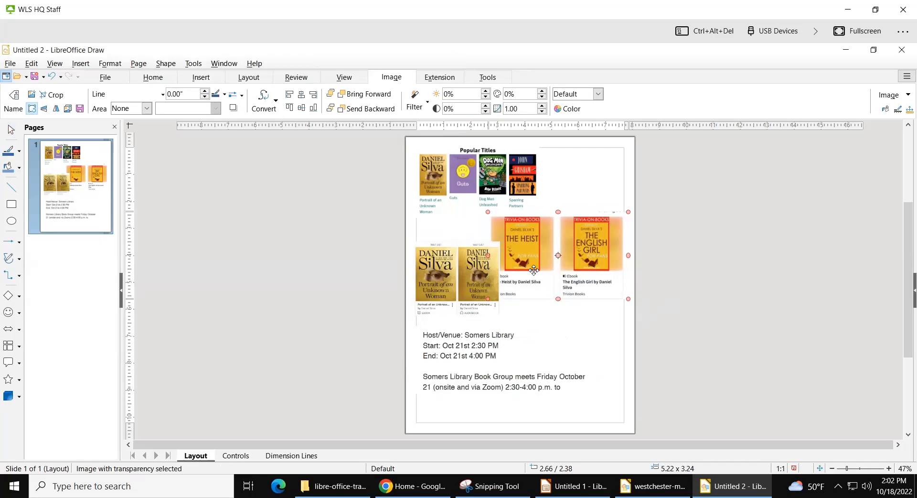
{"action": "left_click_drag", "start_coordinate": [536, 254], "coordinate": [541, 254]}
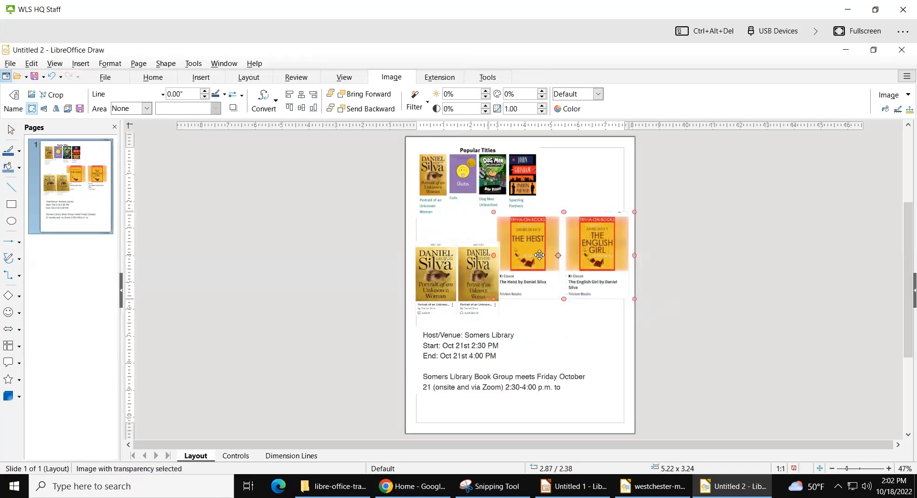
{"action": "left_click", "coordinate": [468, 342]}
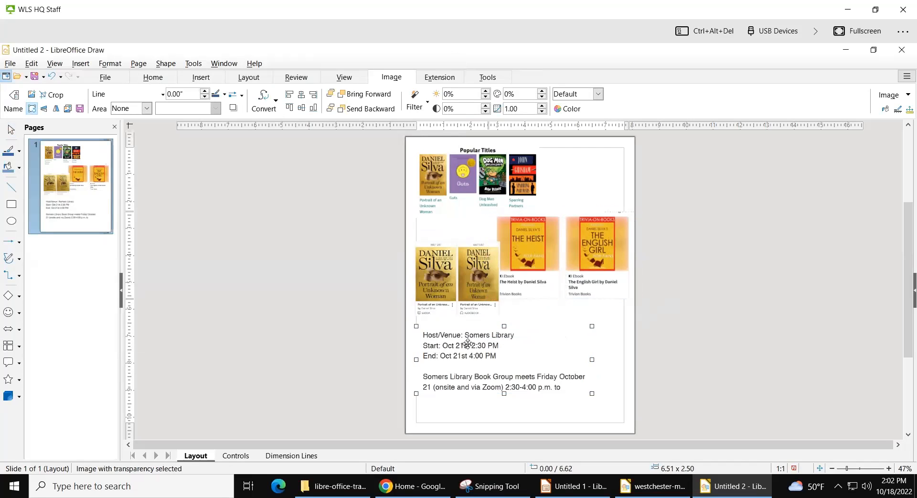
{"action": "left_click_drag", "start_coordinate": [470, 337], "coordinate": [502, 337]}
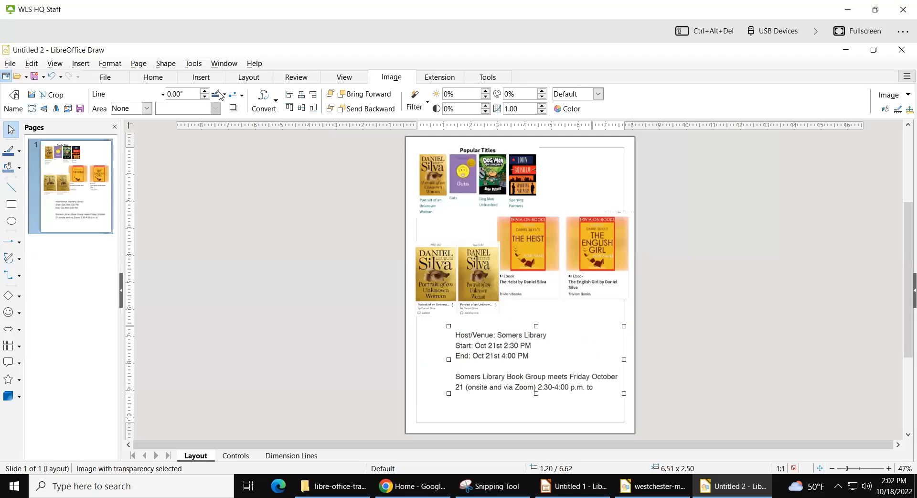
Add a text box reading "Book Group Today!" just above the book group text image
{"action": "left_click", "coordinate": [200, 79]}
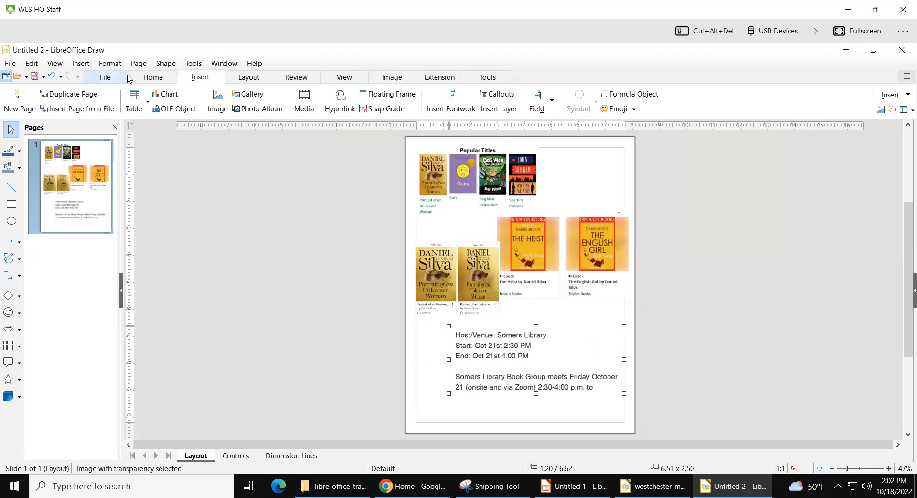
{"action": "left_click", "coordinate": [146, 79]}
{"action": "left_click", "coordinate": [283, 100]}
{"action": "left_click_drag", "start_coordinate": [529, 302], "coordinate": [608, 361]}
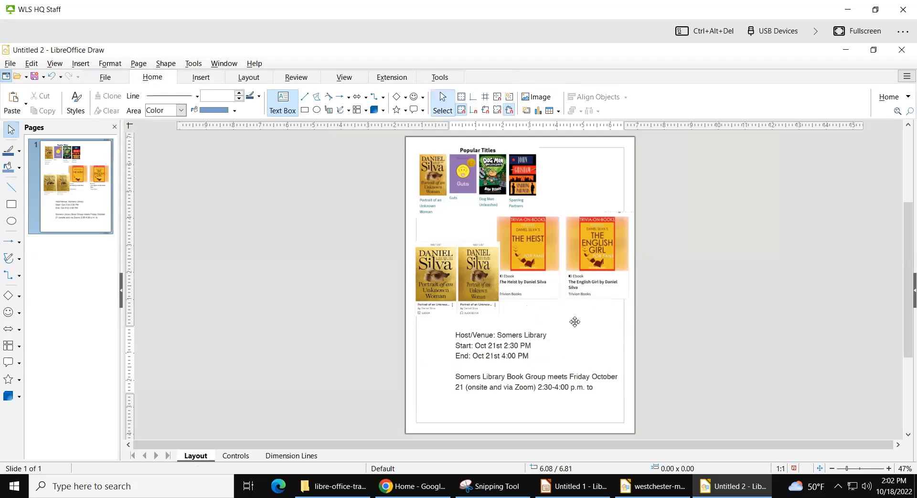
{"action": "key", "text": "F2"}
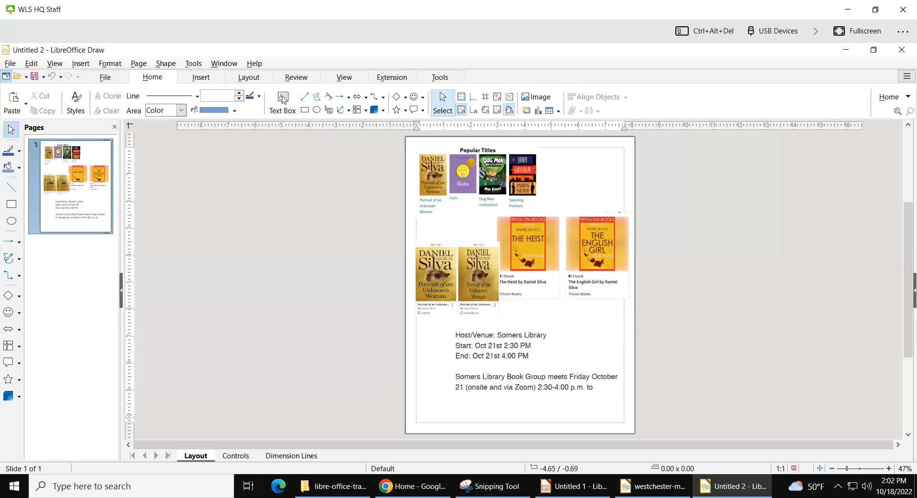
{"action": "left_click", "coordinate": [564, 321]}
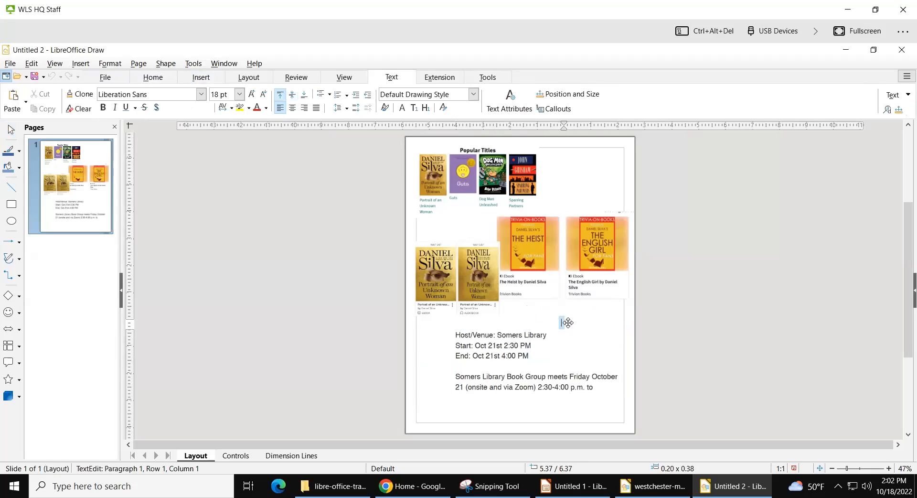
{"action": "type", "text": "Book Group Today!1"}
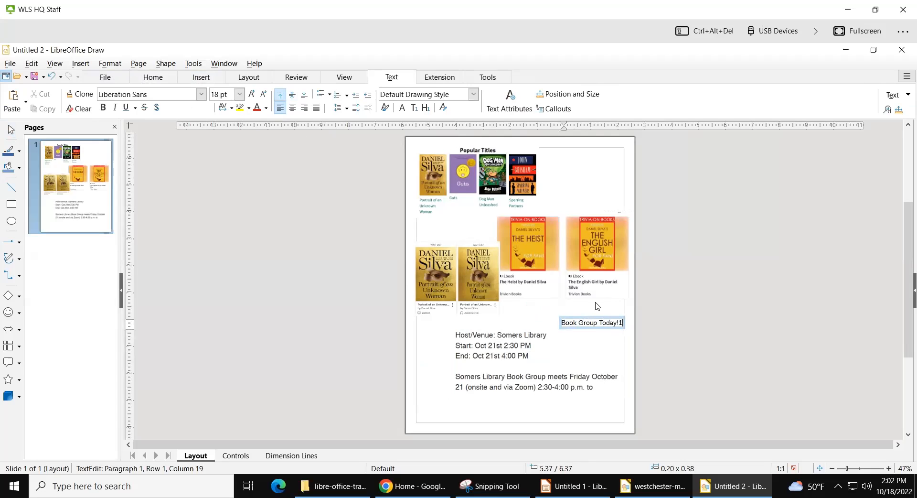
{"action": "key", "text": "BackSpace"}
Enlarge the "Book Group Today!" text to 32 pt and move its box up and left, within the page under the two-ebook image
{"action": "double_click", "coordinate": [581, 322]}
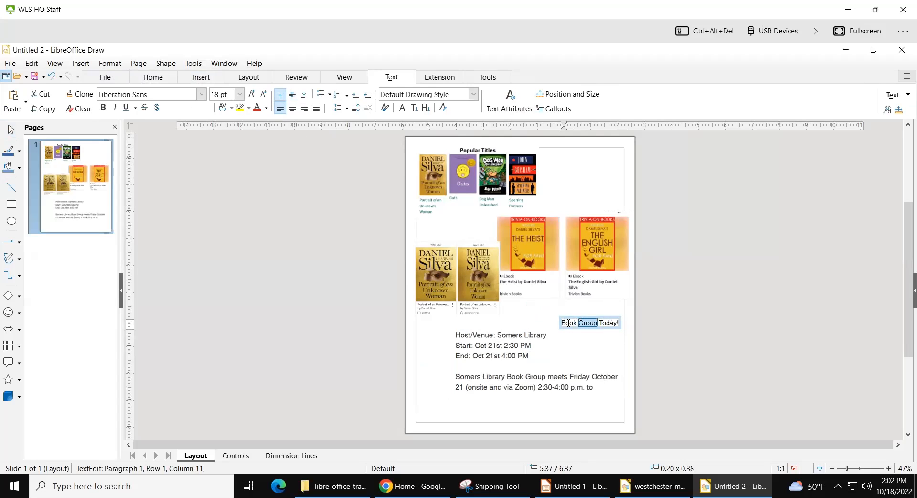
{"action": "left_click_drag", "start_coordinate": [562, 323], "coordinate": [633, 325]}
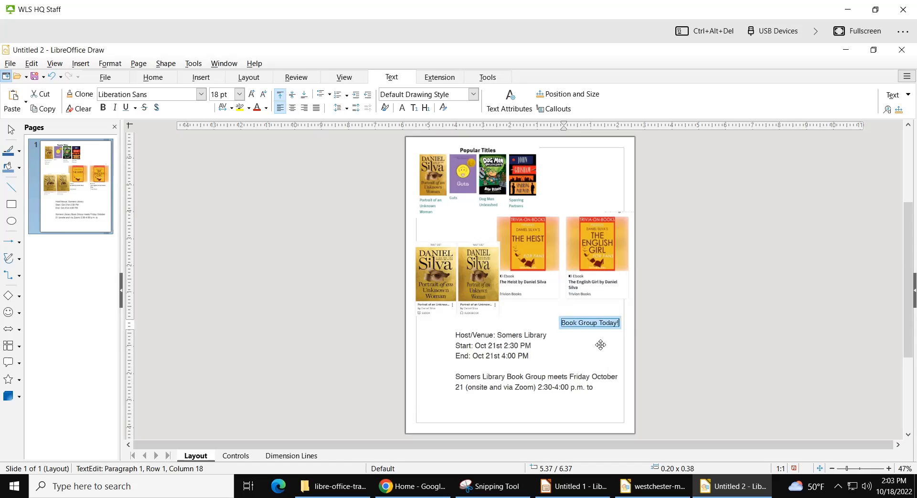
{"action": "left_click", "coordinate": [252, 95]}
{"action": "left_click", "coordinate": [253, 97]}
{"action": "left_click", "coordinate": [252, 98]}
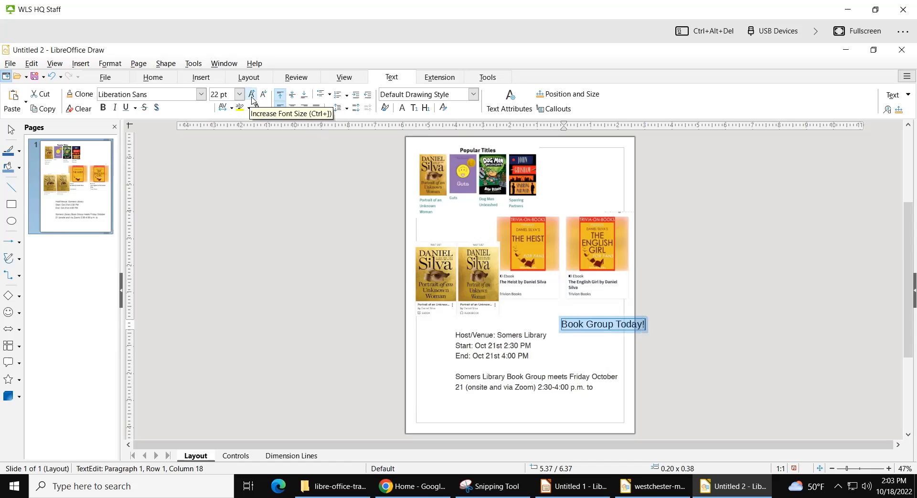
{"action": "left_click", "coordinate": [252, 95]}
{"action": "left_click", "coordinate": [251, 95]}
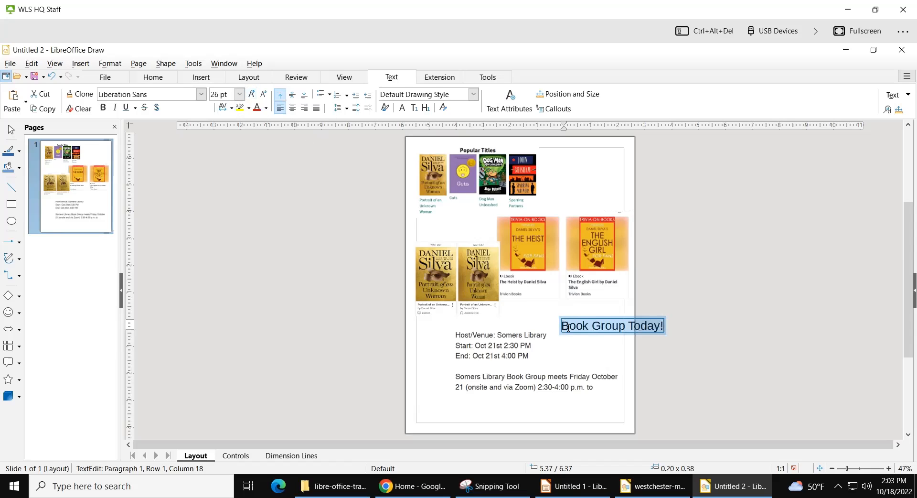
{"action": "left_click", "coordinate": [569, 322]}
{"action": "left_click_drag", "start_coordinate": [568, 318], "coordinate": [524, 304]}
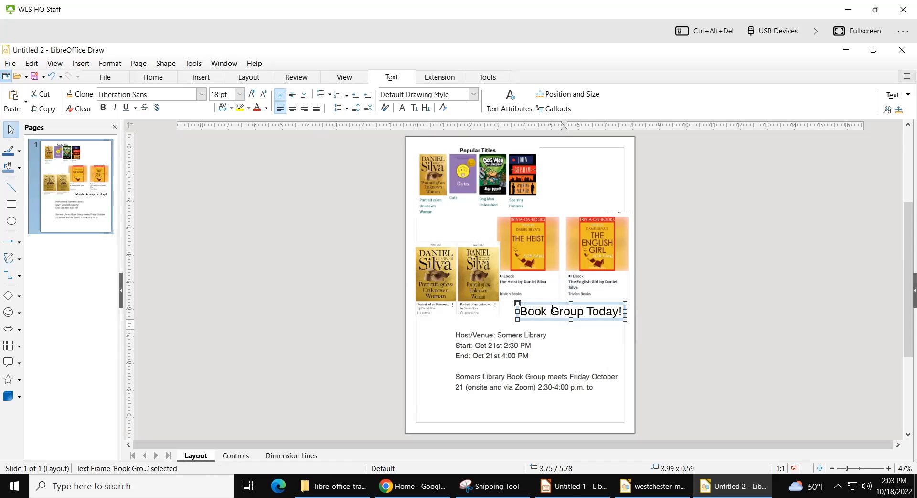
{"action": "triple_click", "coordinate": [546, 311]}
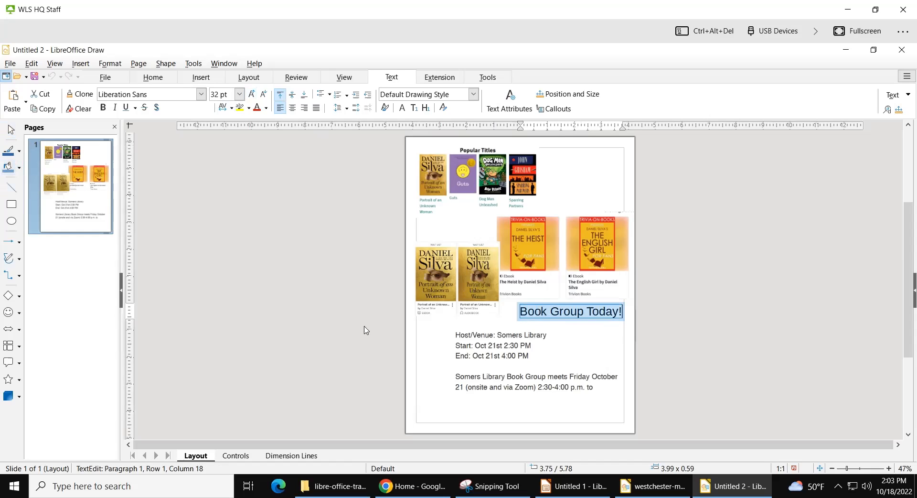
{"action": "left_click", "coordinate": [524, 312]}
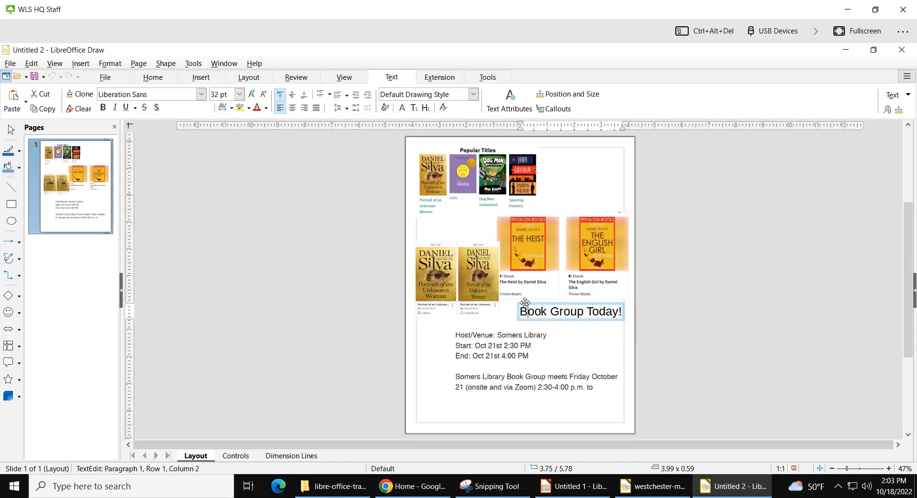
{"action": "left_click", "coordinate": [525, 302]}
{"action": "left_click", "coordinate": [522, 311]}
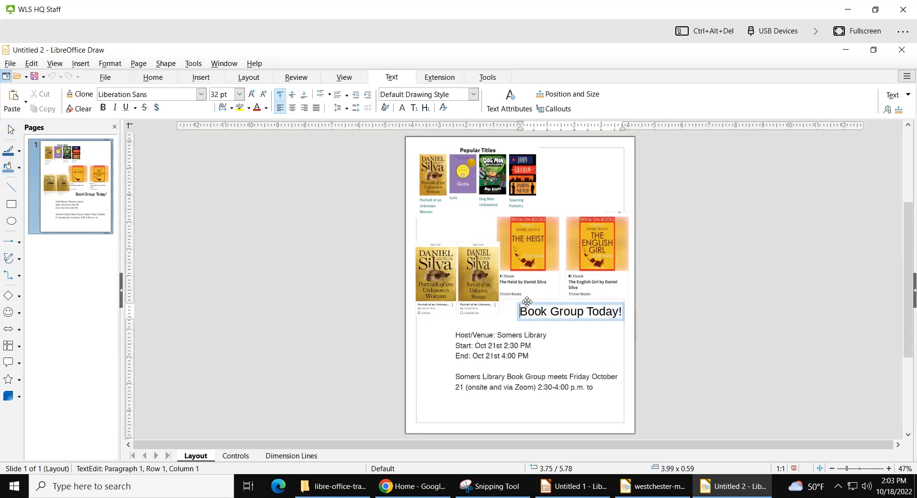
{"action": "left_click", "coordinate": [526, 301]}
{"action": "left_click", "coordinate": [527, 301]}
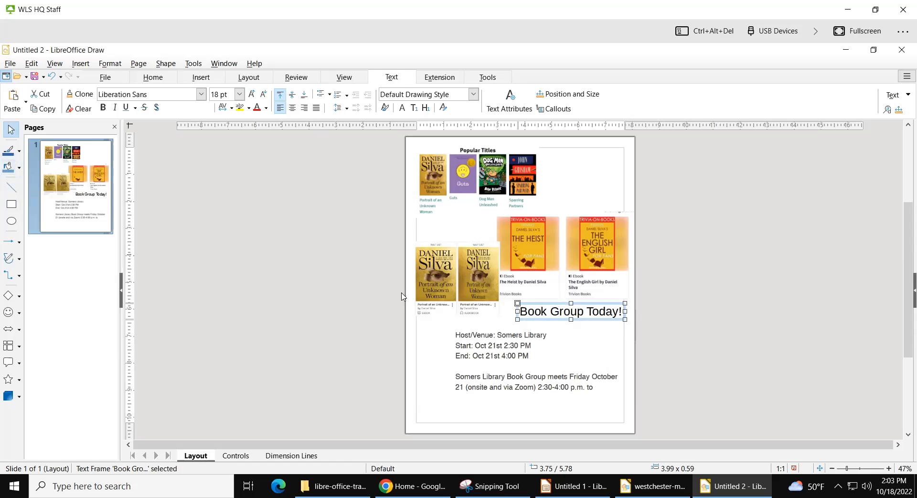
{"action": "double_click", "coordinate": [532, 302]}
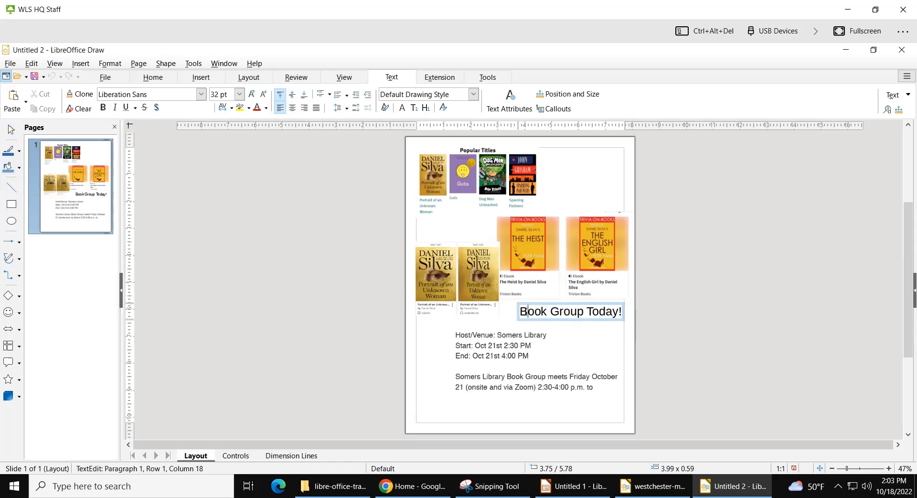
{"action": "left_click_drag", "start_coordinate": [520, 311], "coordinate": [614, 311]}
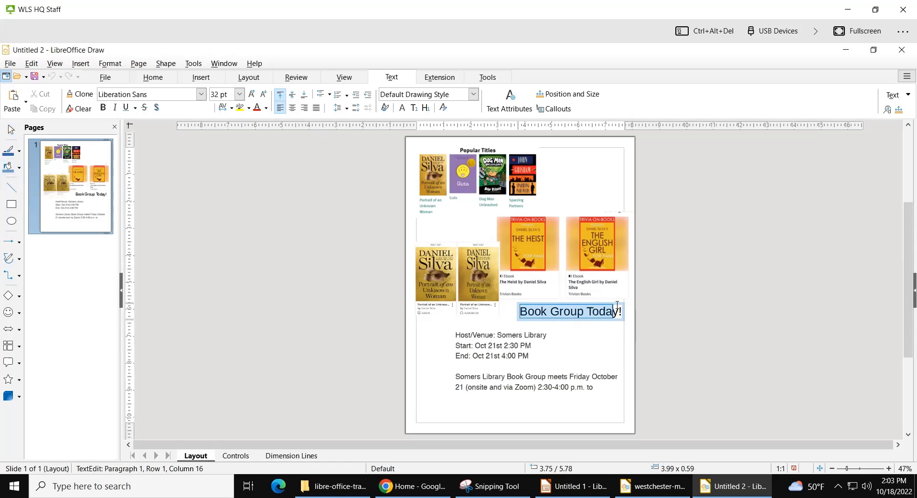
{"action": "key", "text": "Escape"}
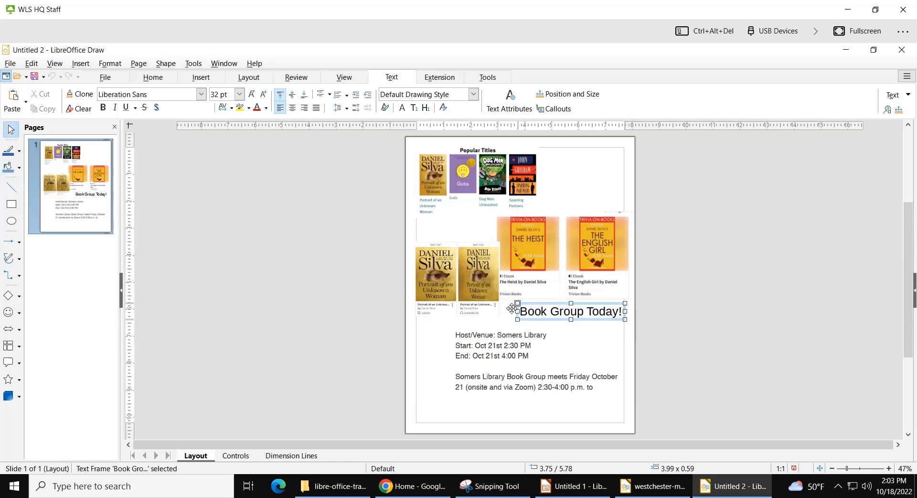
Try to fill the "Book Group Today!" text box with dark red from the standard palette
{"action": "left_click", "coordinate": [544, 320]}
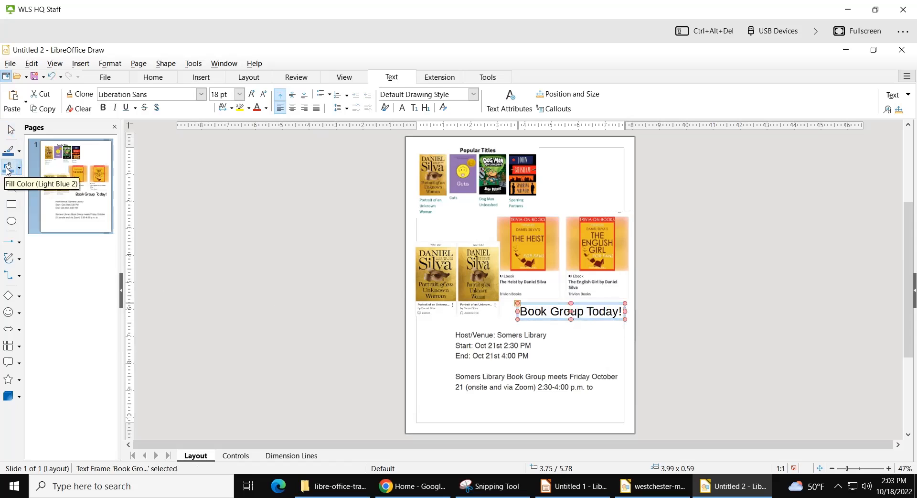
{"action": "left_click", "coordinate": [19, 169]}
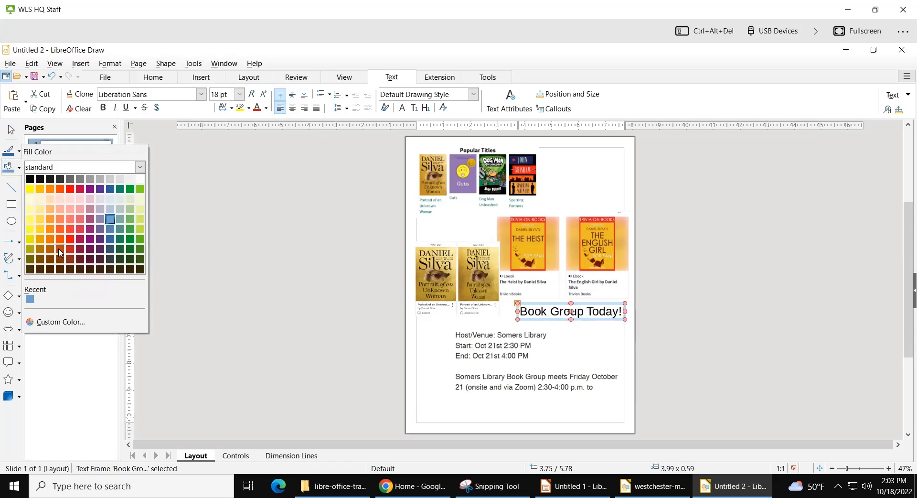
{"action": "left_click", "coordinate": [70, 247]}
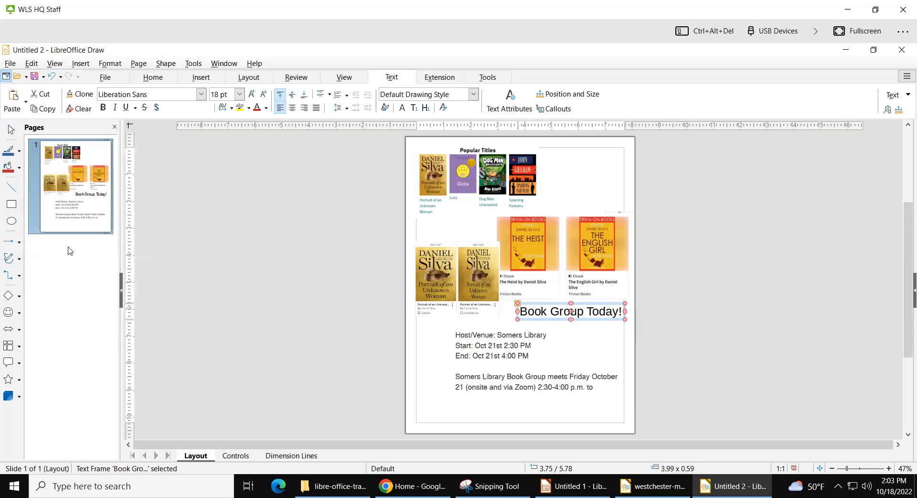
{"action": "left_click", "coordinate": [526, 313]}
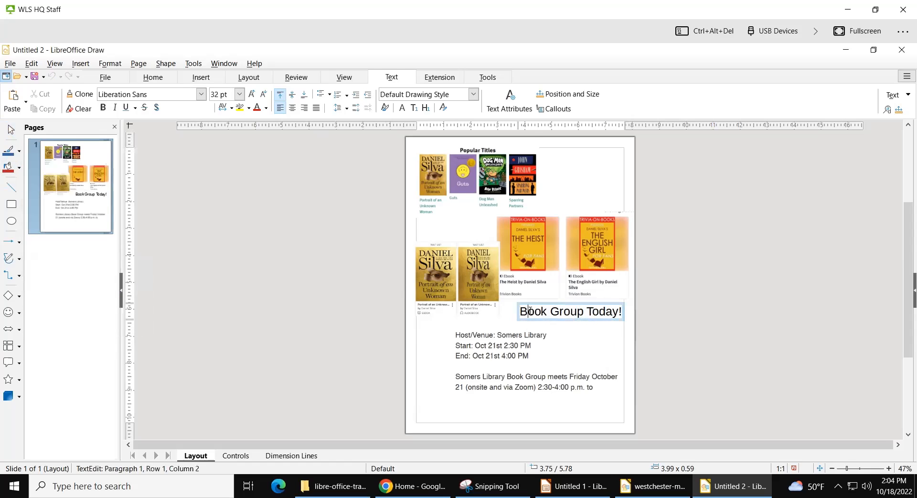
{"action": "key", "text": "Escape"}
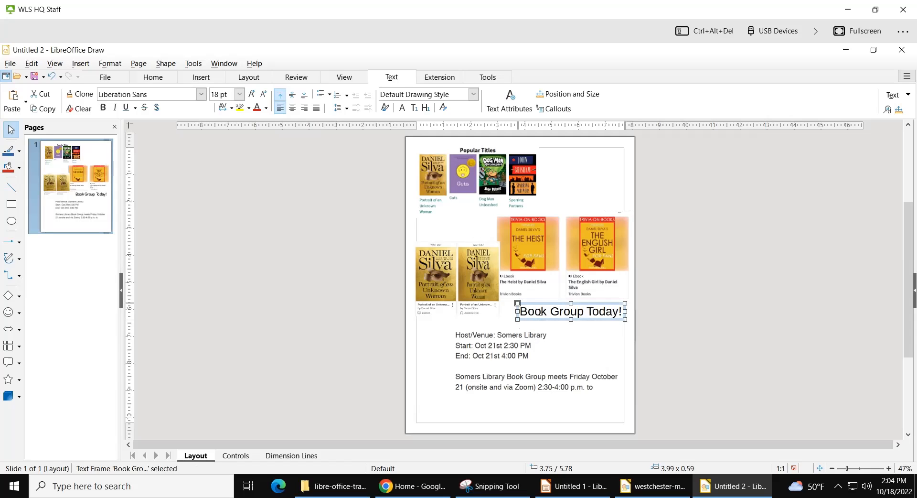
{"action": "left_click", "coordinate": [538, 311]}
{"action": "left_click", "coordinate": [537, 302]}
{"action": "left_click", "coordinate": [537, 303]}
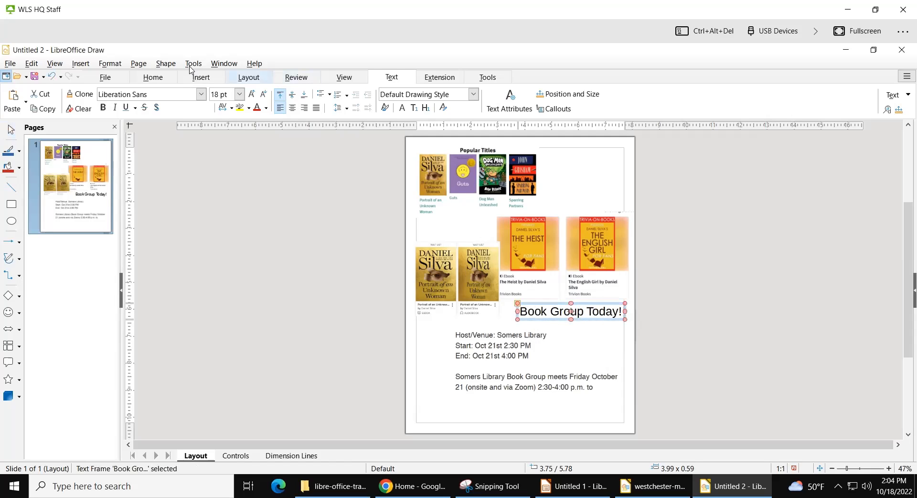
Insert a Fontwork object in the POW! style into the drawing
{"action": "left_click", "coordinate": [197, 79]}
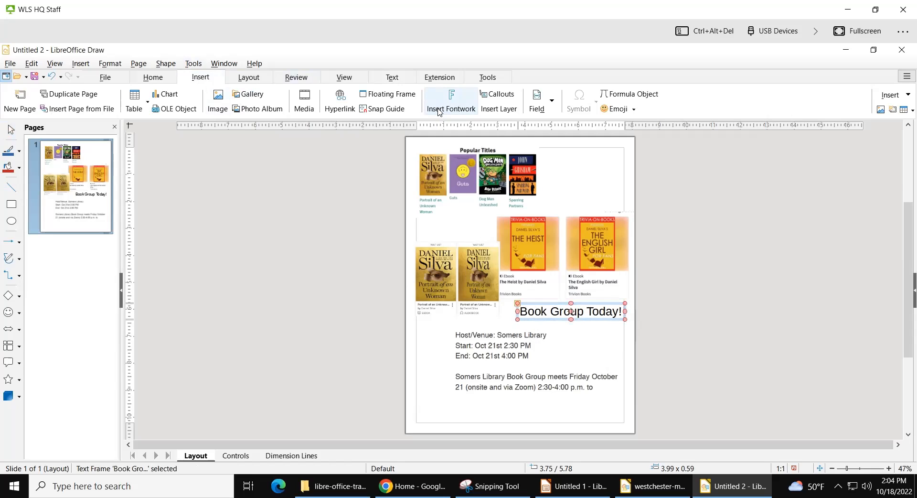
{"action": "left_click", "coordinate": [448, 222]}
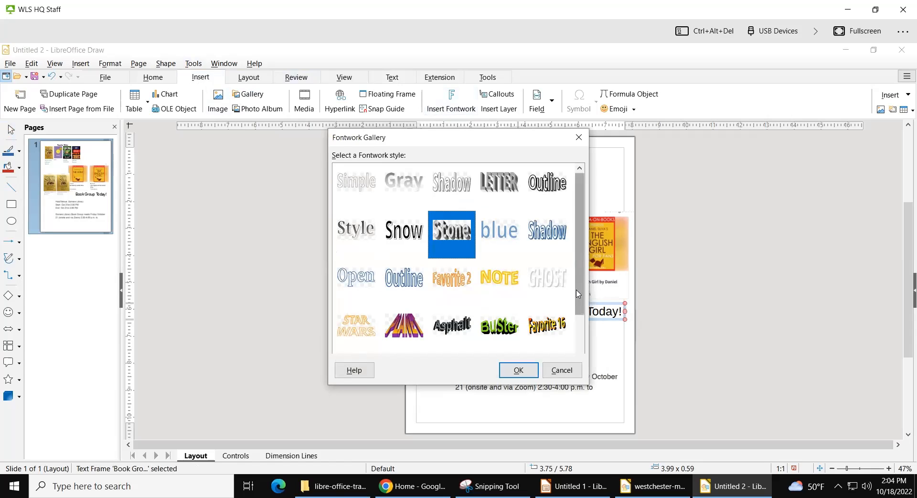
{"action": "left_click_drag", "start_coordinate": [579, 202], "coordinate": [578, 231]}
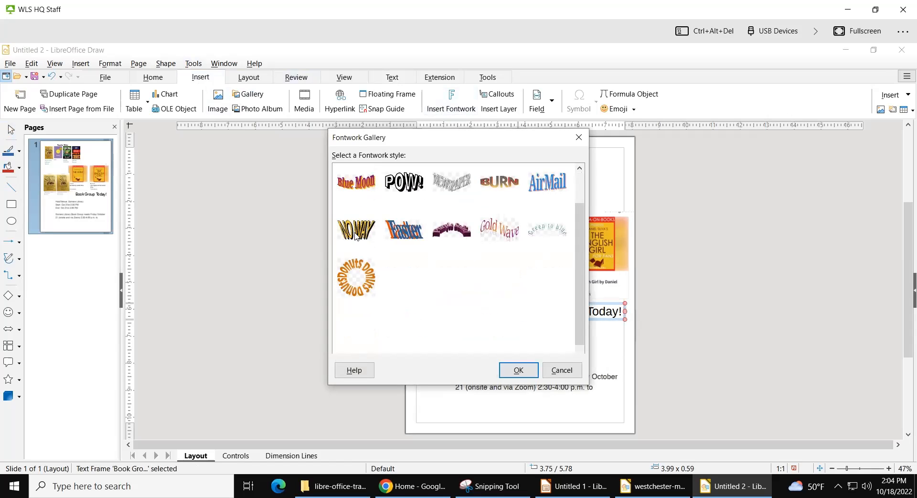
{"action": "left_click", "coordinate": [414, 190]}
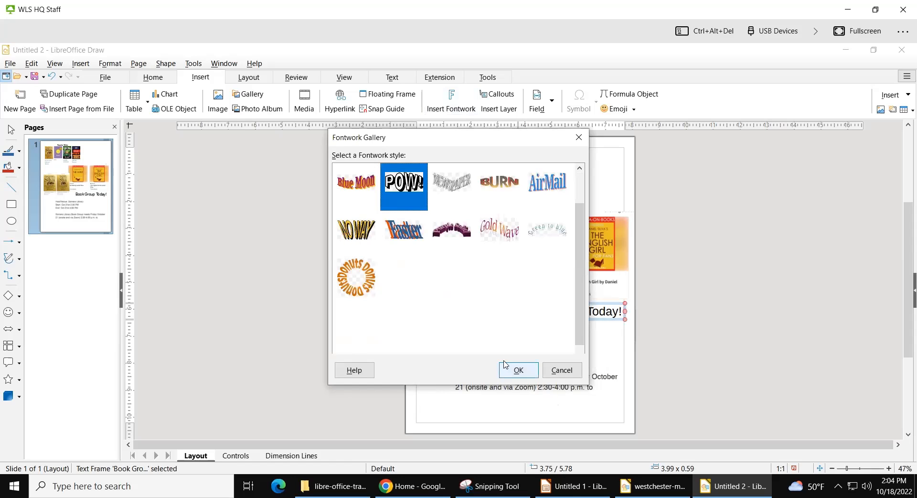
{"action": "left_click", "coordinate": [518, 370]}
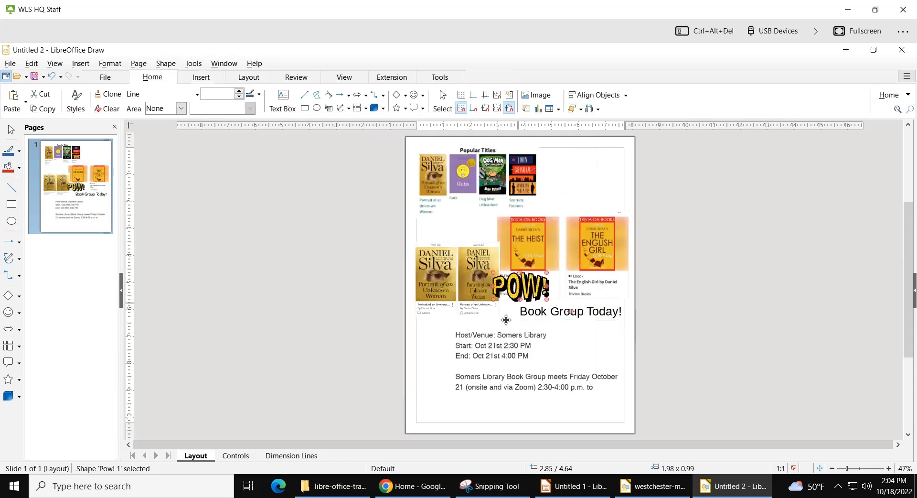
Move the POW! Fontwork to the blank area right of the Popular Titles image, at about 4.75 / 0.39 inches
{"action": "left_click", "coordinate": [529, 291]}
{"action": "left_click", "coordinate": [529, 291]}
{"action": "left_click", "coordinate": [529, 289]}
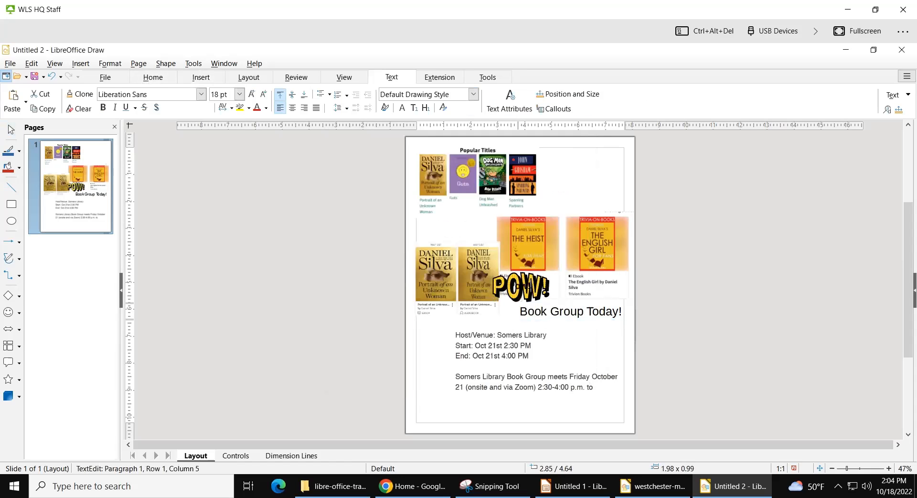
{"action": "left_click_drag", "start_coordinate": [541, 286], "coordinate": [592, 172]}
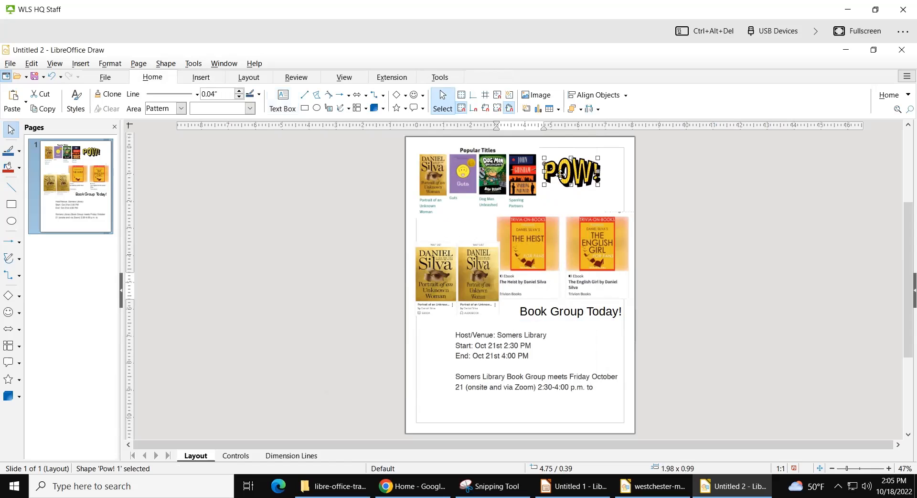
Enlarge the POW! Fontwork to about 3.48 × 2.36 inches by extending it down and toward the page's left edge
{"action": "key", "text": "Escape"}
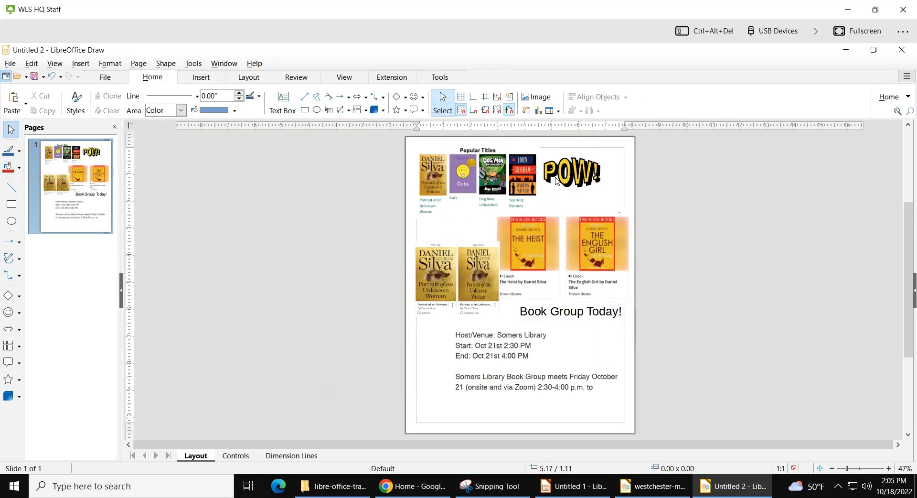
{"action": "double_click", "coordinate": [549, 184]}
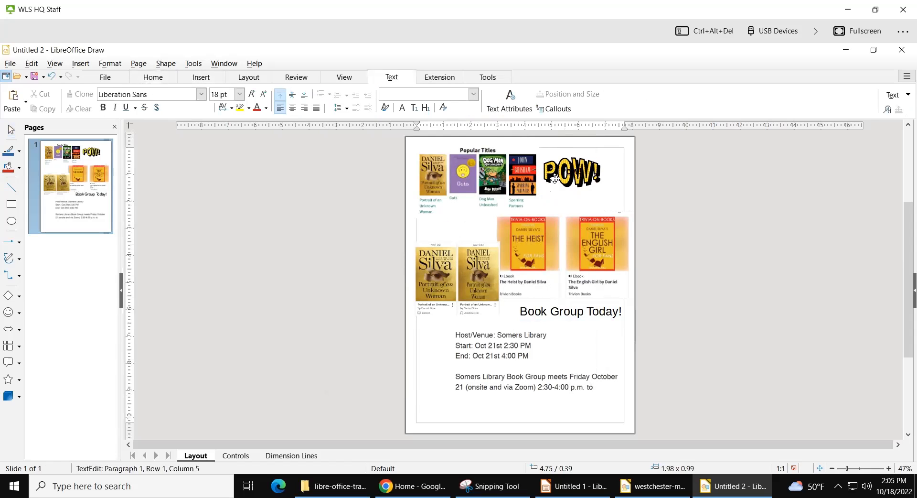
{"action": "key", "text": "Escape"}
{"action": "left_click_drag", "start_coordinate": [544, 185], "coordinate": [502, 224]}
{"action": "key", "text": "Escape"}
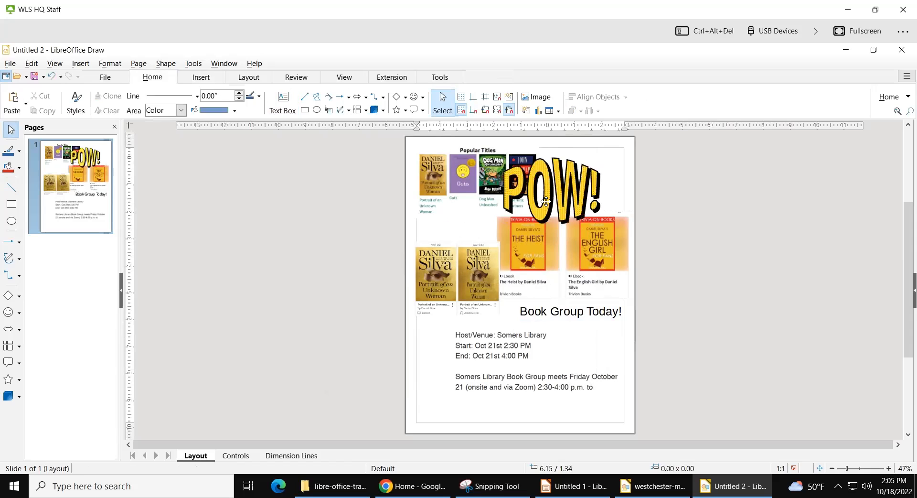
Replace the "P" in the Fontwork text with "Read N"
{"action": "left_click", "coordinate": [529, 191]}
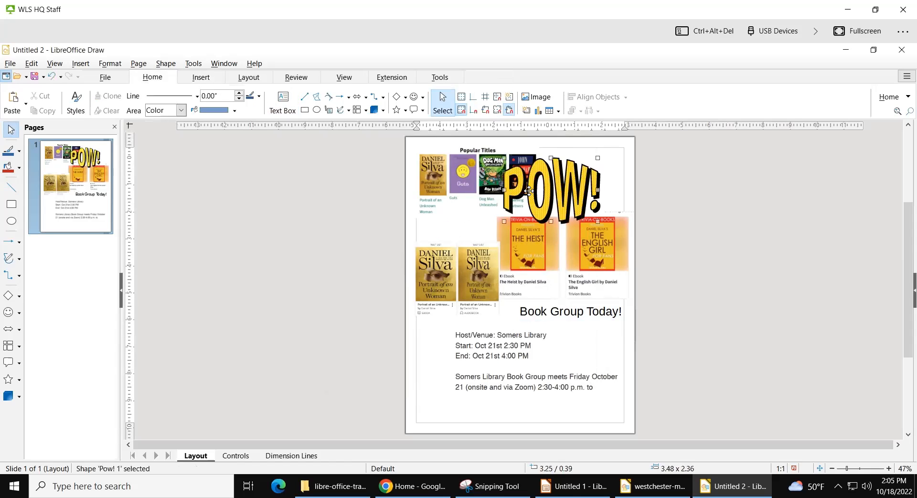
{"action": "double_click", "coordinate": [545, 188]}
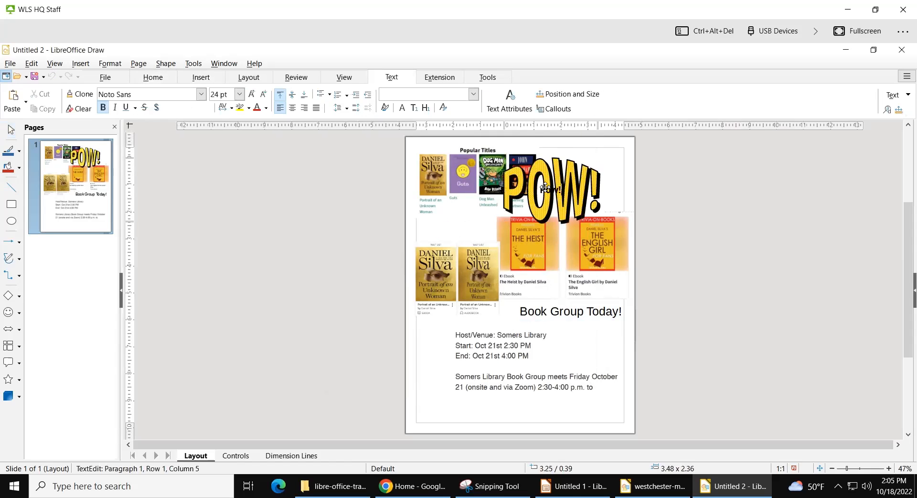
{"action": "left_click", "coordinate": [552, 187]}
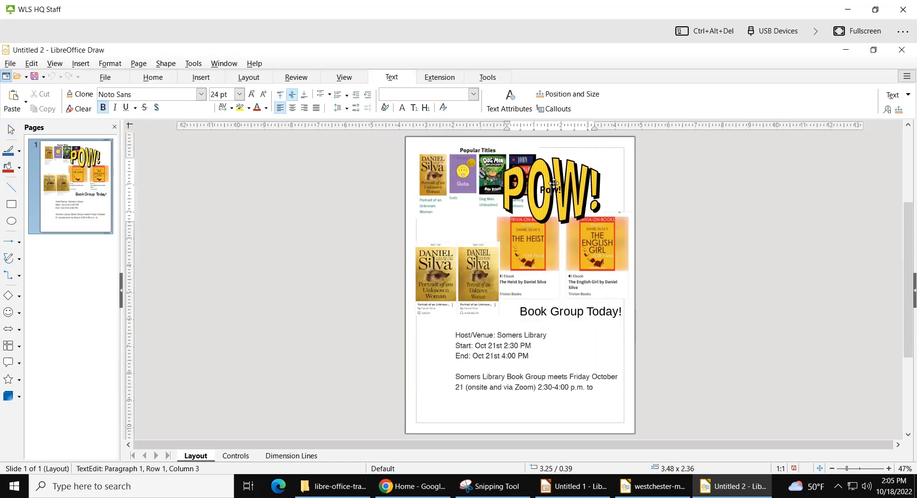
{"action": "key", "text": "BackSpace"}
{"action": "type", "text": "Read N"}
{"action": "key", "text": "Escape"}
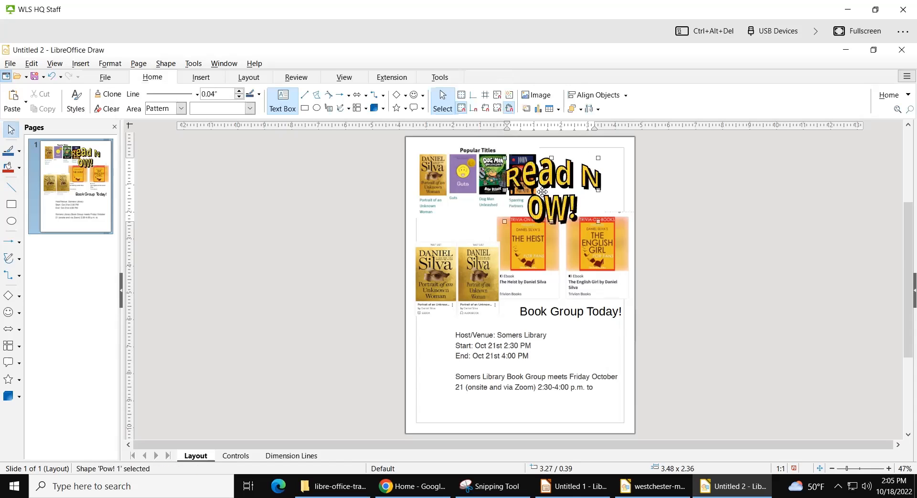
{"action": "left_click", "coordinate": [583, 173]}
{"action": "left_click", "coordinate": [583, 173]}
{"action": "key", "text": "Escape"}
{"action": "key", "text": "Escape"}
Enlarge the reworded Fontwork to about 5.00 × 3.36 inches
{"action": "left_click", "coordinate": [536, 179]}
{"action": "left_click_drag", "start_coordinate": [505, 221], "coordinate": [458, 248]}
{"action": "left_click", "coordinate": [578, 185]}
{"action": "key", "text": "Escape"}
{"action": "left_click", "coordinate": [548, 207]}
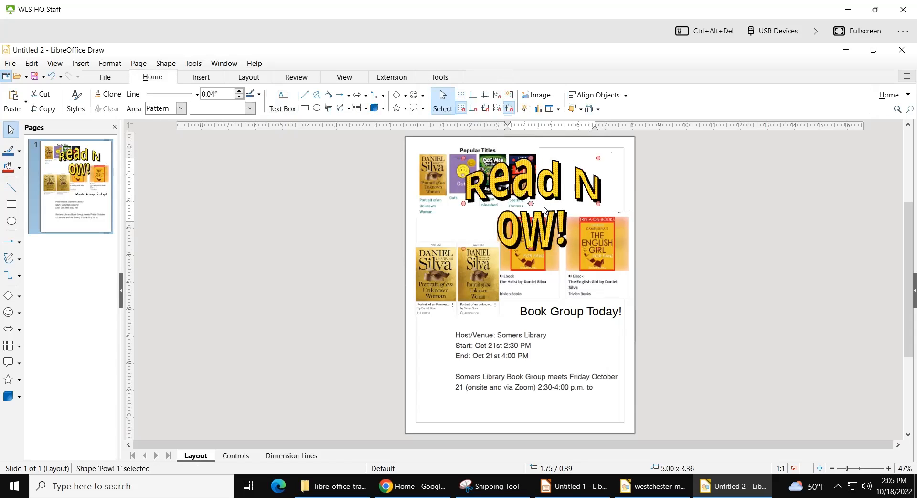
Remove the line break inside the Fontwork text so it reads "Read Now!" on one line
{"action": "double_click", "coordinate": [530, 206]}
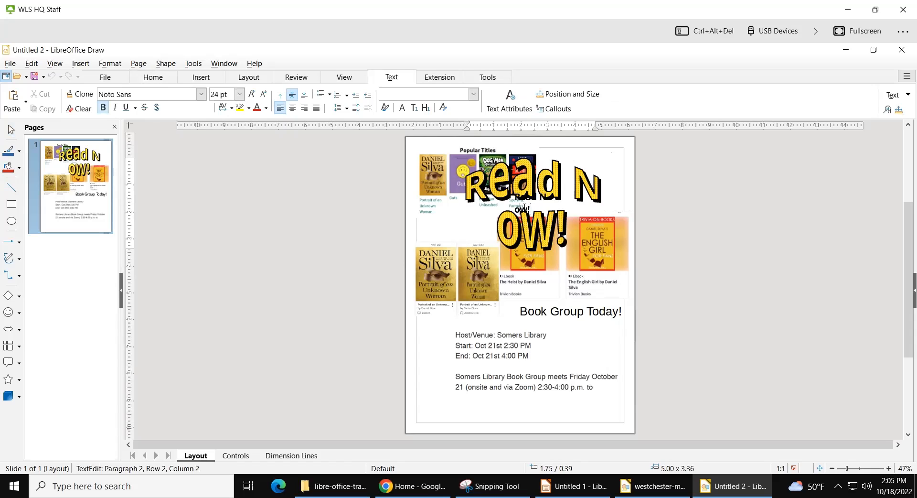
{"action": "key", "text": "BackSpace"}
{"action": "key", "text": "ctrl+z"}
{"action": "key", "text": "BackSpace"}
{"action": "left_click", "coordinate": [510, 273]}
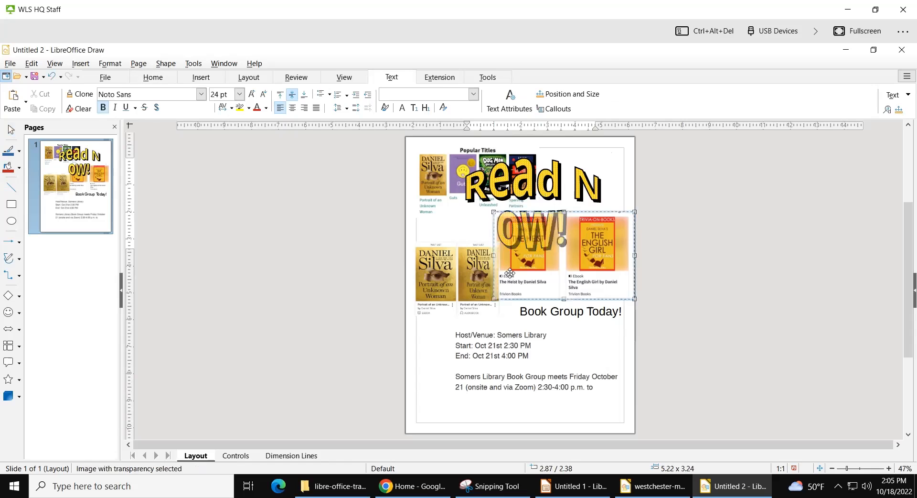
Move the "Read Now!" Fontwork to about 0.25 / 6.00 inches and the event details image down to about 1.36 / 7.75 inches
{"action": "left_click", "coordinate": [471, 224]}
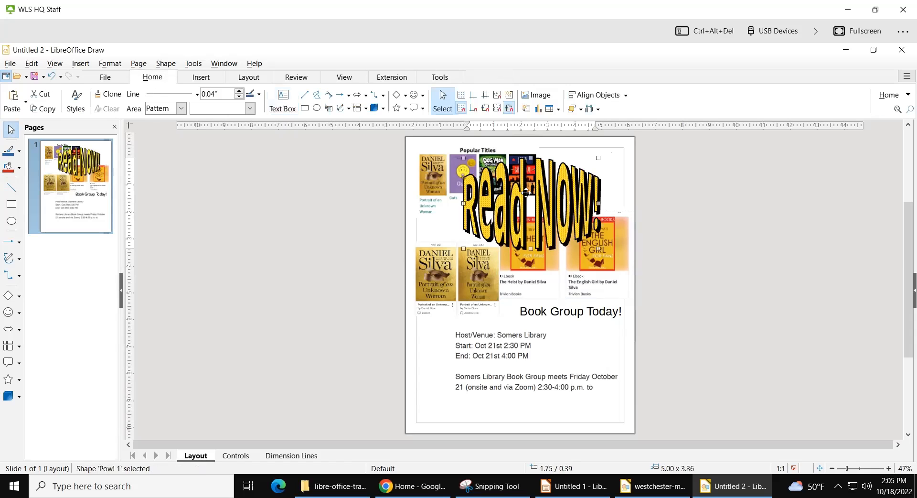
{"action": "left_click_drag", "start_coordinate": [471, 224], "coordinate": [481, 354]}
{"action": "left_click", "coordinate": [583, 382]}
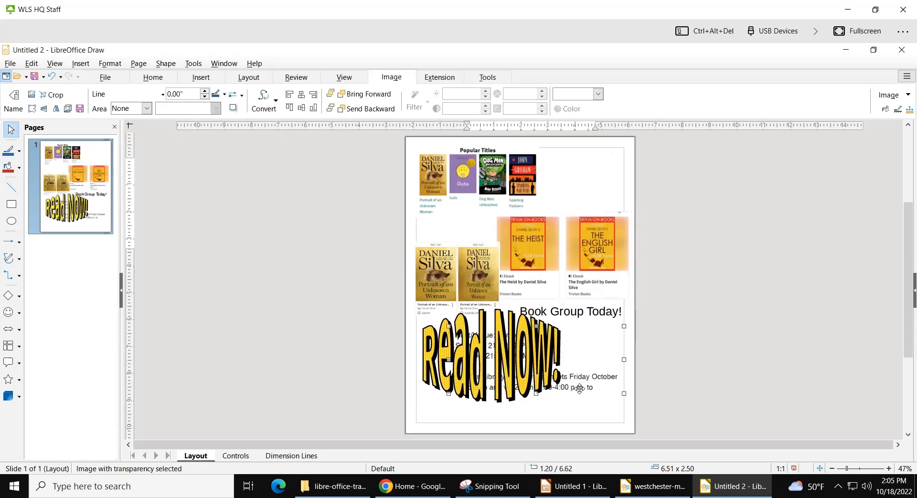
{"action": "left_click_drag", "start_coordinate": [583, 382], "coordinate": [585, 414]}
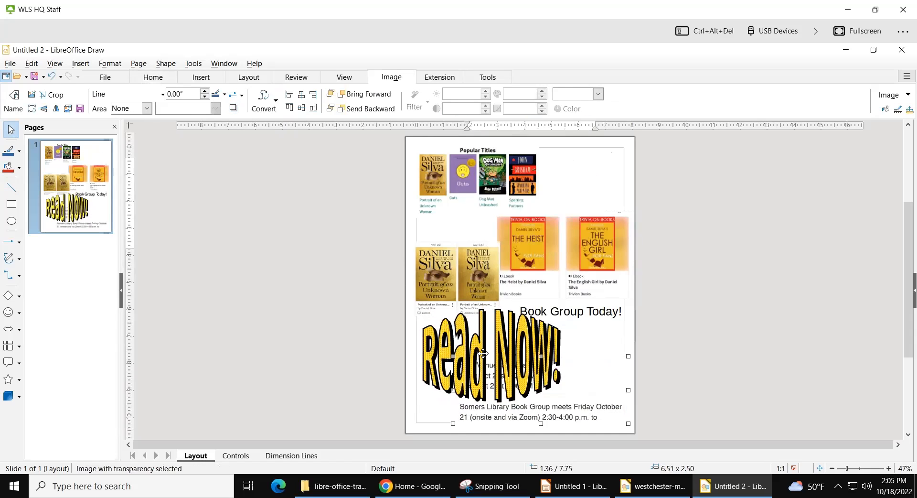
Send the "Read Now!" Fontwork backward one level and then all the way to the back, behind the event details image
{"action": "left_click", "coordinate": [483, 350]}
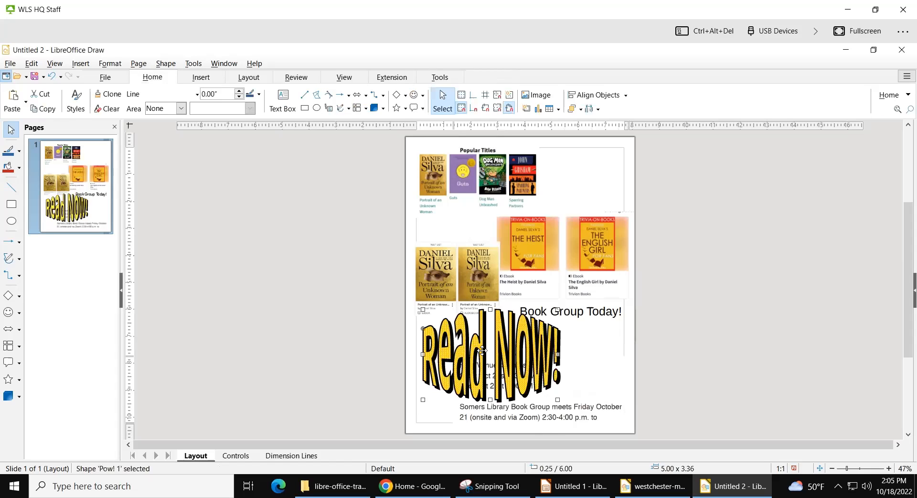
{"action": "right_click", "coordinate": [483, 351]}
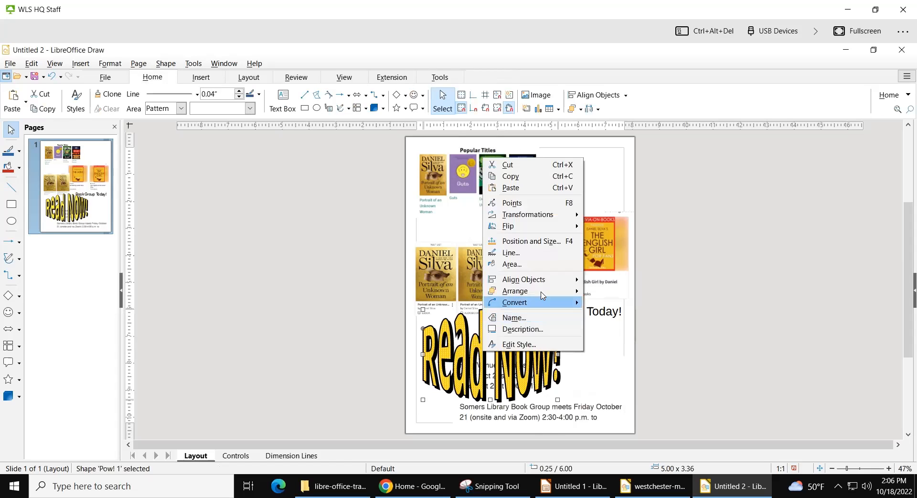
{"action": "mouse_move", "coordinate": [540, 290]}
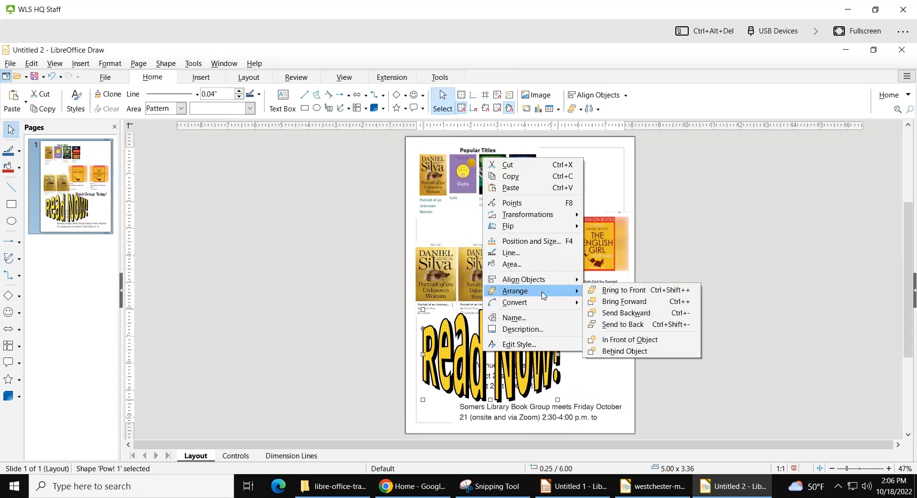
{"action": "left_click", "coordinate": [648, 315]}
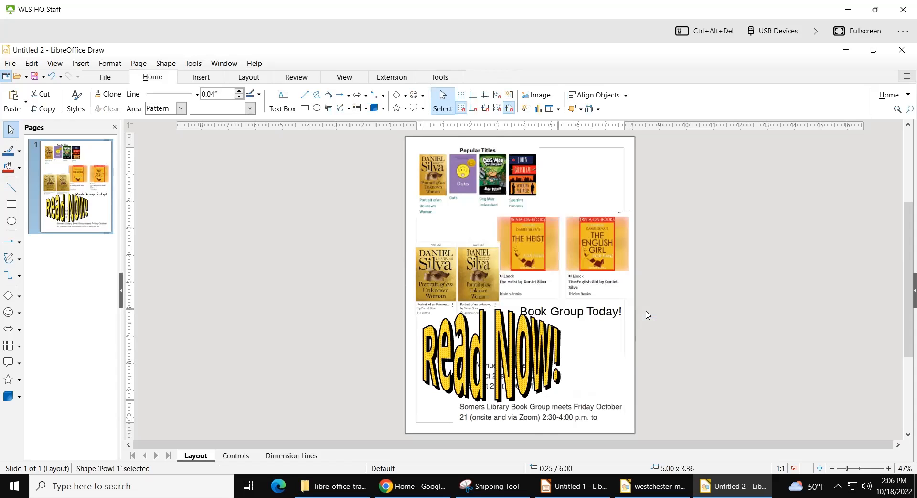
{"action": "right_click", "coordinate": [535, 360]}
{"action": "mouse_move", "coordinate": [588, 297]}
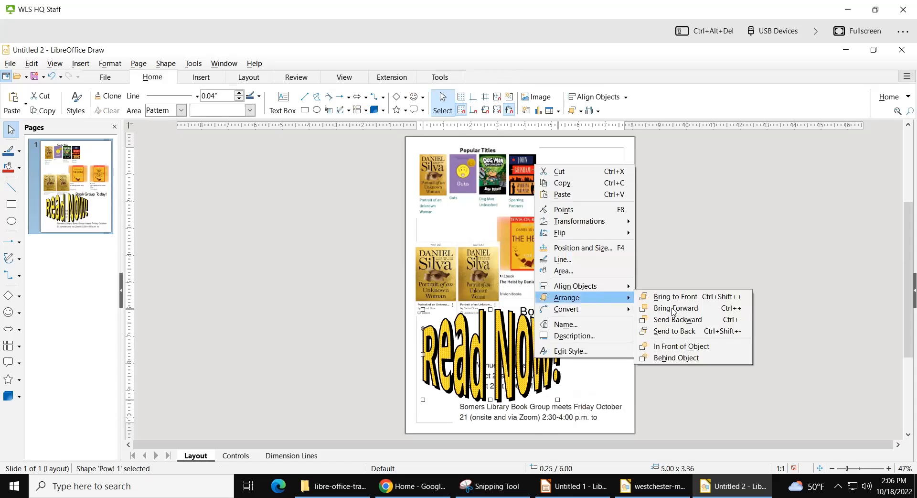
{"action": "left_click", "coordinate": [675, 331]}
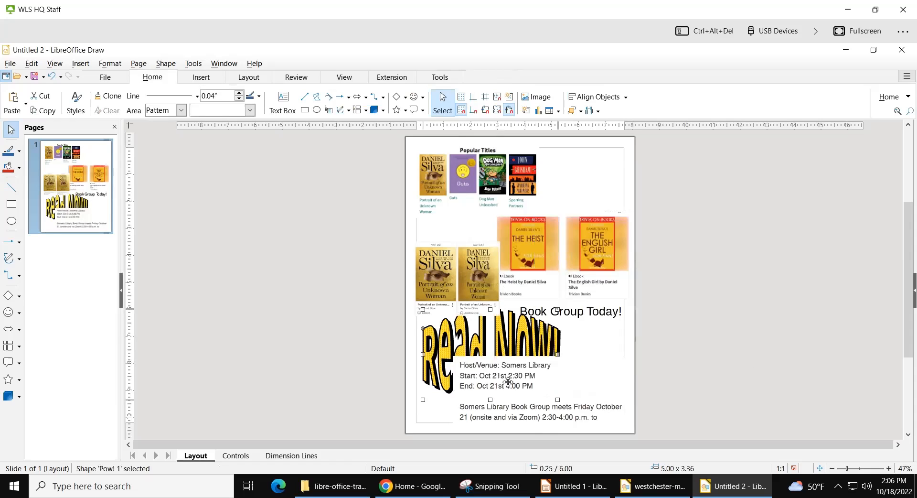
Move the event details image up to about -0.25 / 0.50 inches and the Popular Titles image across to about 3.31 / -0.16 inches
{"action": "left_click", "coordinate": [548, 377]}
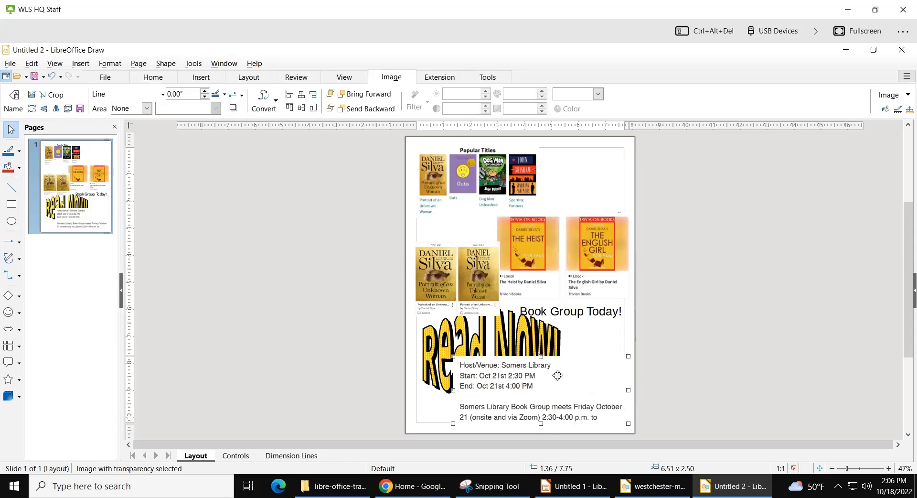
{"action": "left_click_drag", "start_coordinate": [568, 388], "coordinate": [521, 196]}
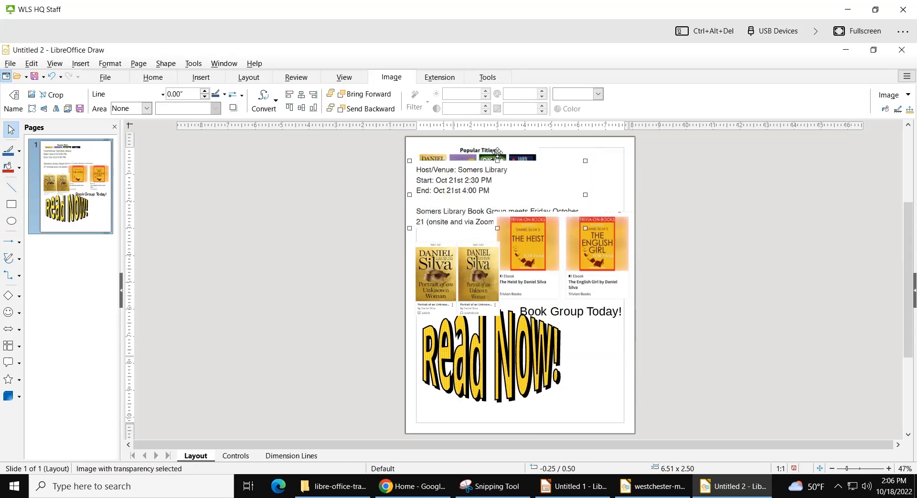
{"action": "left_click_drag", "start_coordinate": [536, 153], "coordinate": [579, 158]}
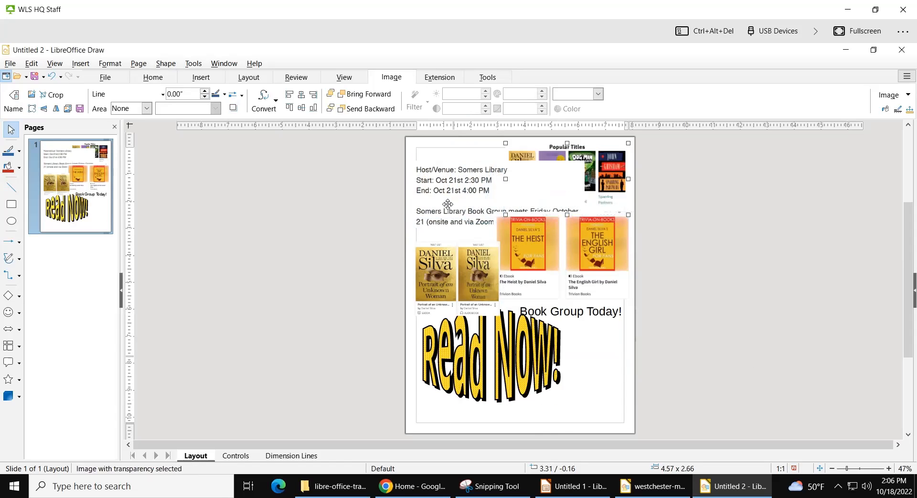
Send the event details image to the back and move it to about -0.13 / 0.12 inches
{"action": "right_click", "coordinate": [491, 188]}
{"action": "mouse_move", "coordinate": [529, 342]}
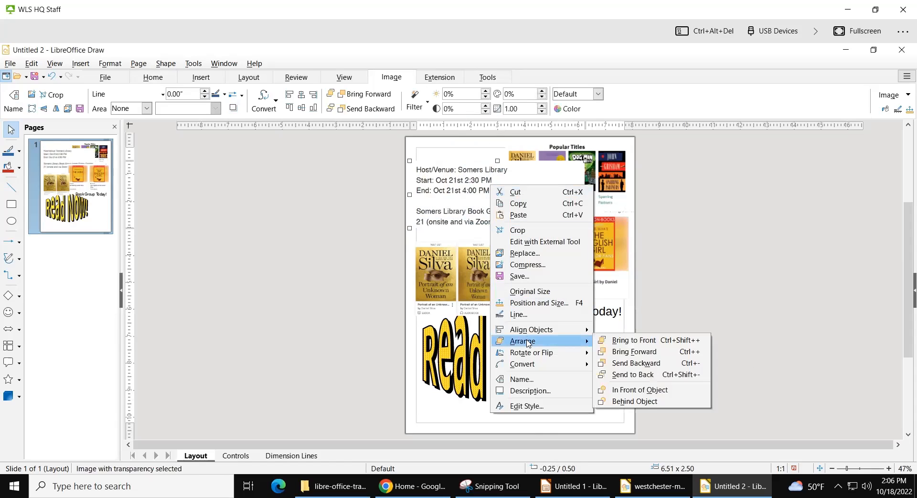
{"action": "left_click", "coordinate": [635, 374]}
{"action": "left_click_drag", "start_coordinate": [449, 176], "coordinate": [453, 166]}
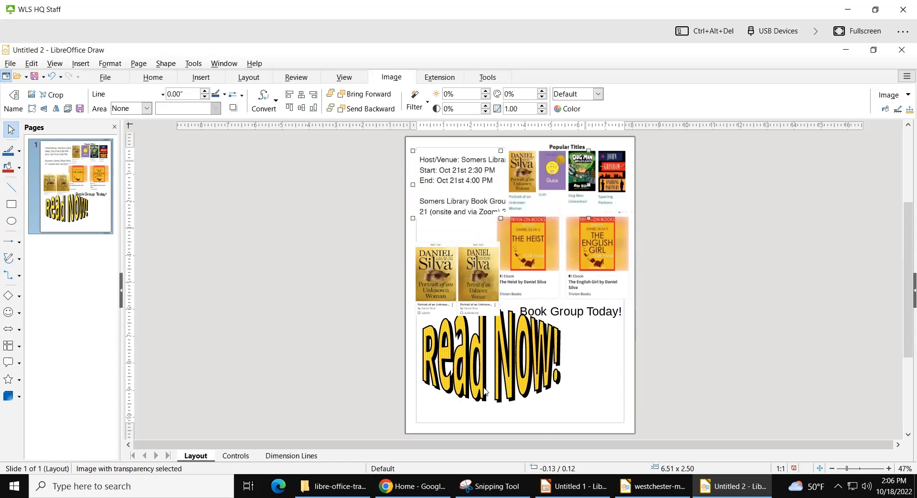
Shift the "Read Now!" Fontwork slightly down and left, and lower the image of two gold book covers to about 0.00 / 3.74 inches
{"action": "left_click_drag", "start_coordinate": [508, 345], "coordinate": [494, 361]}
{"action": "mouse_move", "coordinate": [444, 270]}
{"action": "left_mouse_down"}
{"action": "mouse_move", "coordinate": [544, 310]}
{"action": "mouse_move", "coordinate": [444, 277]}
{"action": "left_mouse_up"}
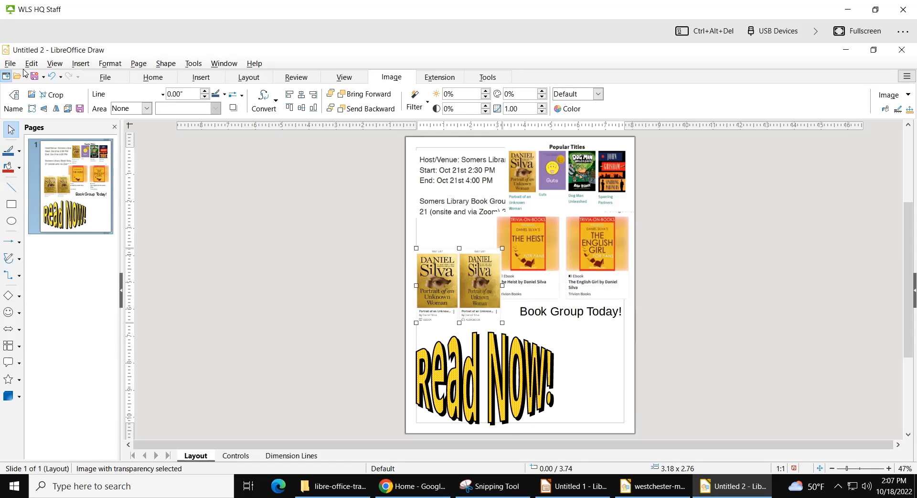
Save the flyer as test-book-group-flyer in ODF Drawing format in the libre-office-training-session folder, and close it
{"action": "left_click", "coordinate": [901, 51]}
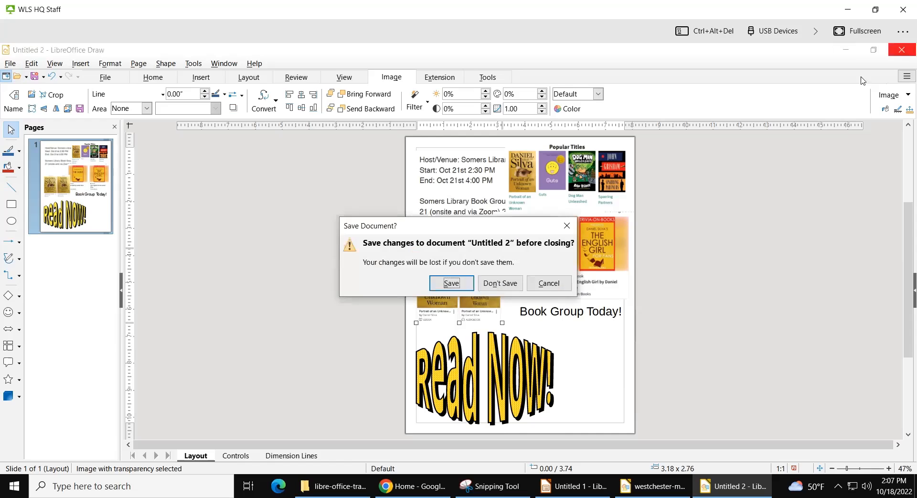
{"action": "left_click", "coordinate": [451, 283]}
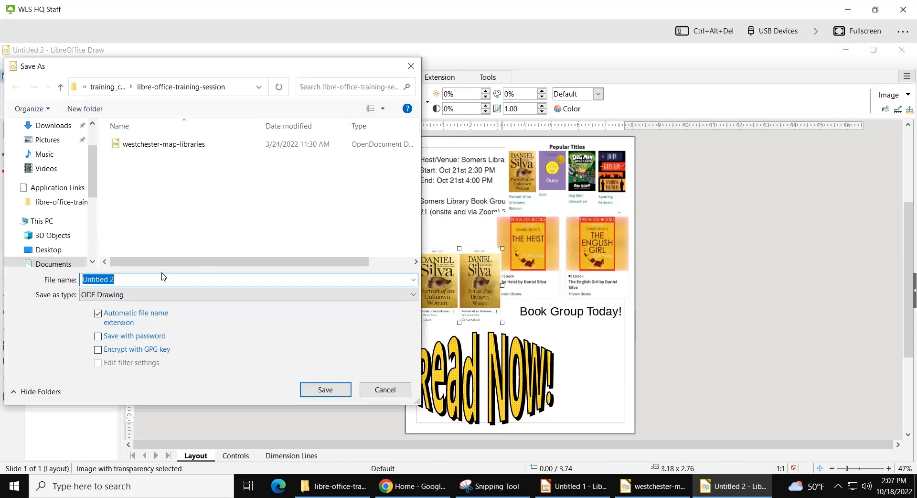
{"action": "type", "text": "test"}
{"action": "type", "text": "-book-group-flyer"}
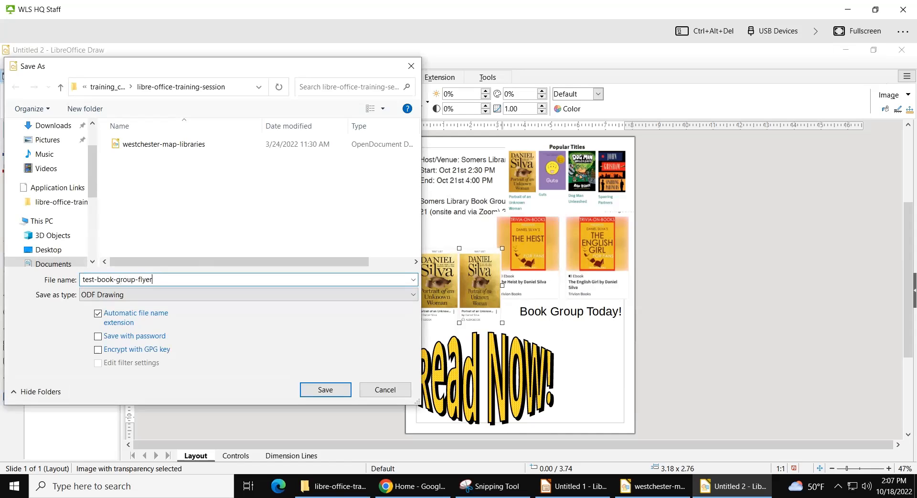
{"action": "left_click", "coordinate": [225, 297]}
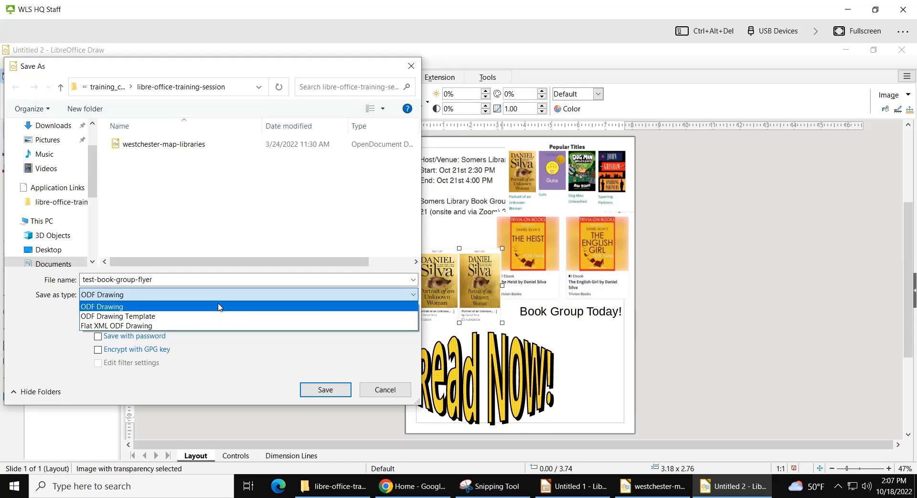
{"action": "left_click", "coordinate": [219, 307]}
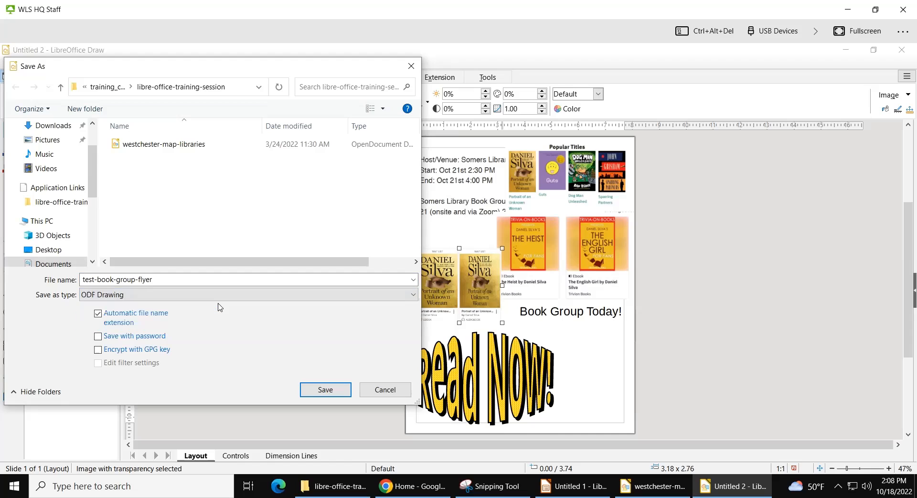
{"action": "left_click", "coordinate": [318, 390]}
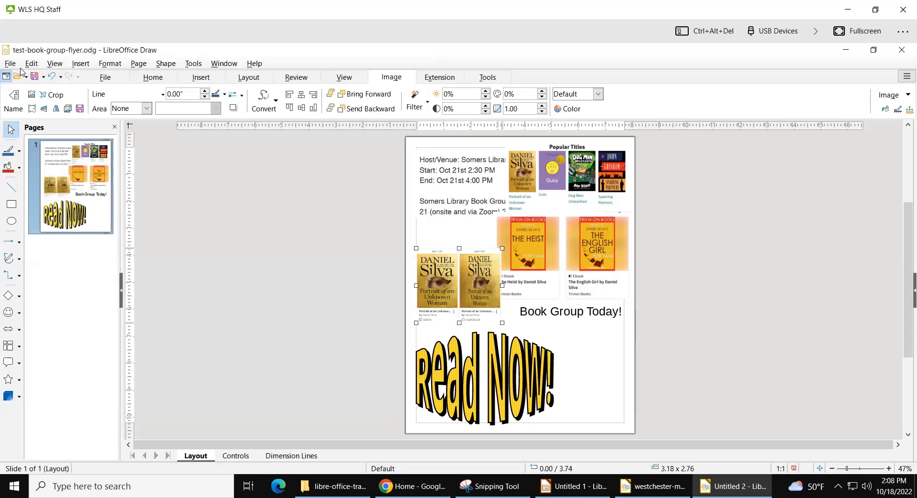
{"action": "key", "text": "ctrl+w"}
Examine the file formats available for exporting the westchester-map-libraries drawing, including PDF, and leave without exporting
{"action": "left_click", "coordinate": [43, 79]}
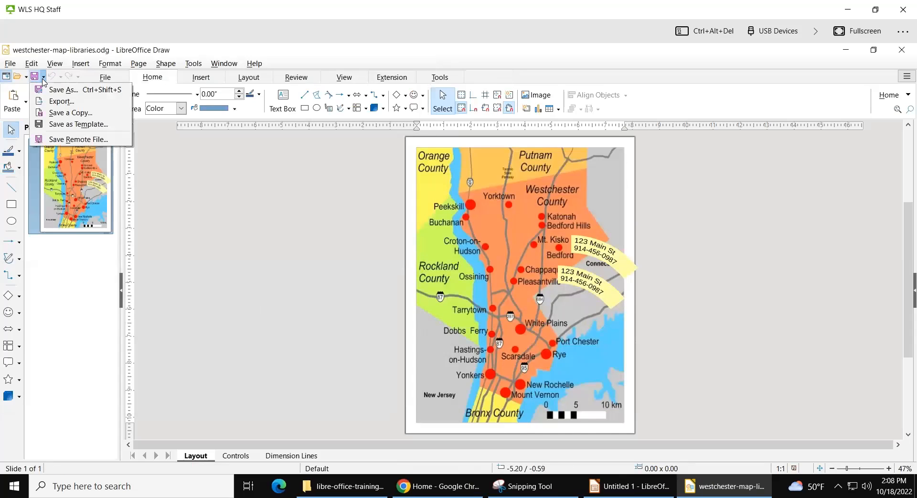
{"action": "left_click", "coordinate": [61, 101]}
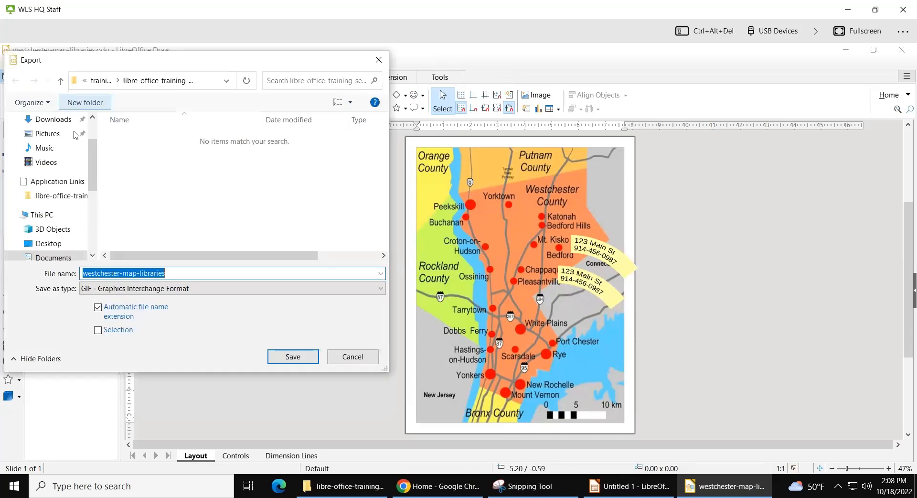
{"action": "left_click", "coordinate": [154, 291]}
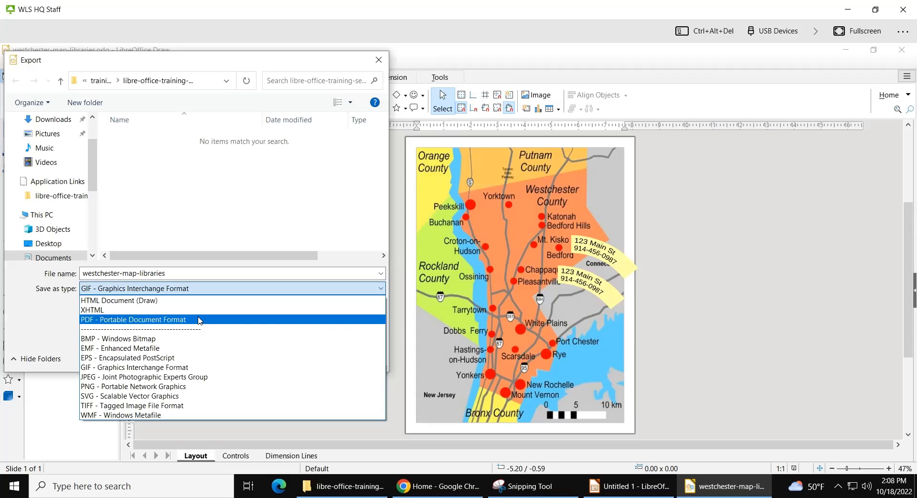
{"action": "left_click", "coordinate": [57, 312]}
{"action": "left_click", "coordinate": [341, 358]}
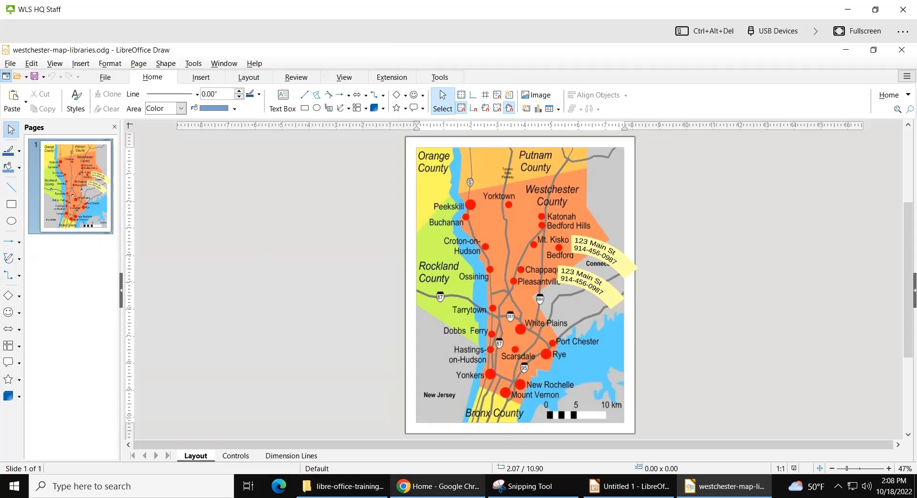
Open the online version of LibreOffice Help from the map drawing and close the extra New Tab page in Firefox
{"action": "mouse_move", "coordinate": [437, 486]}
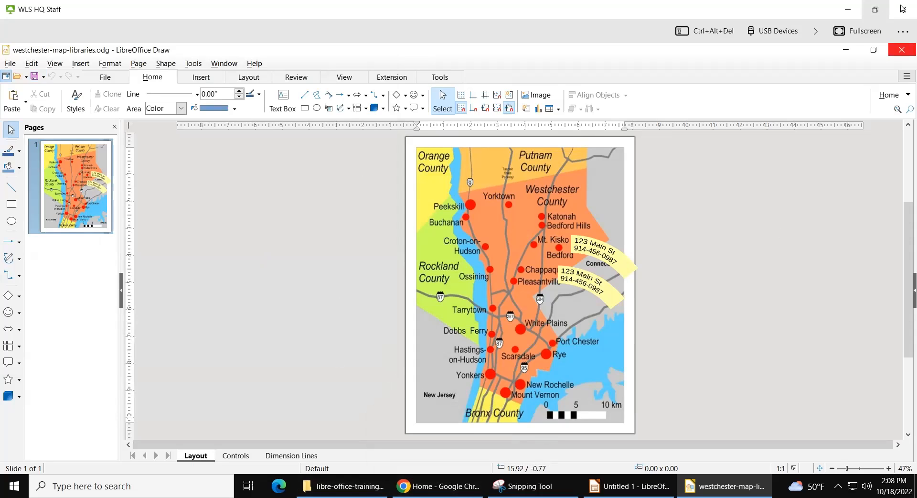
{"action": "left_click", "coordinate": [874, 10]}
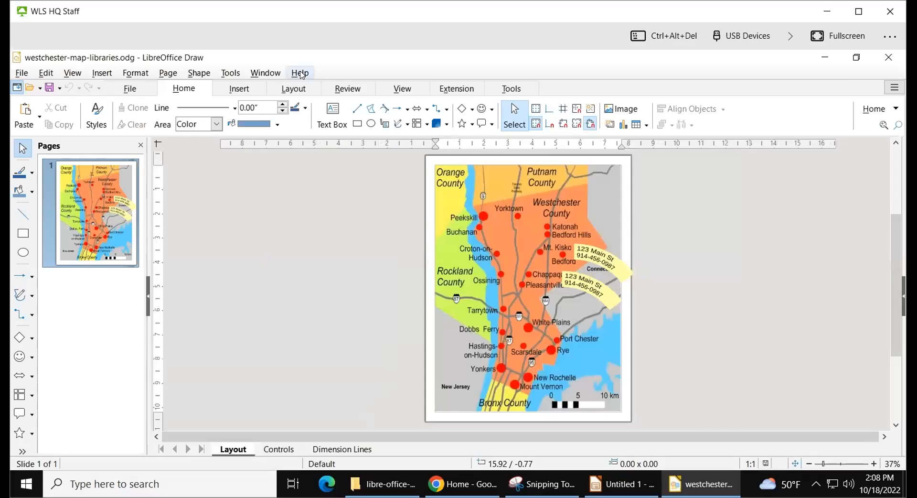
{"action": "left_click", "coordinate": [301, 73]}
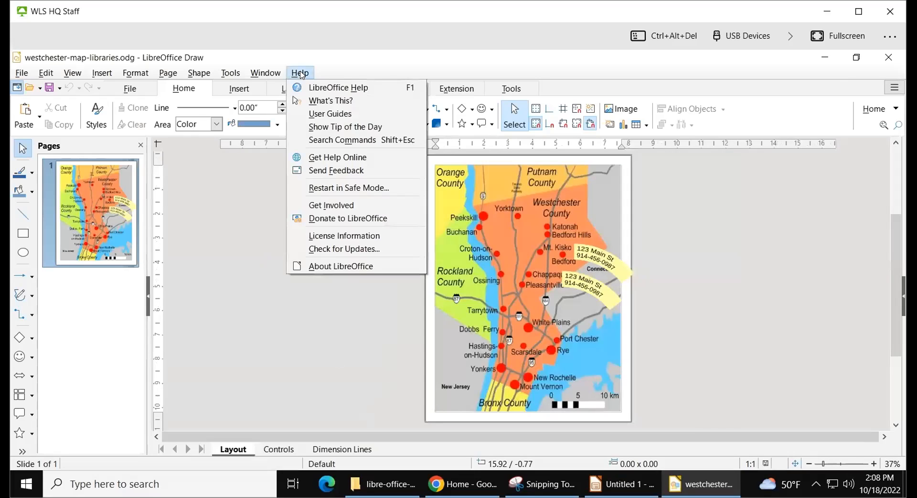
{"action": "left_click", "coordinate": [318, 89]}
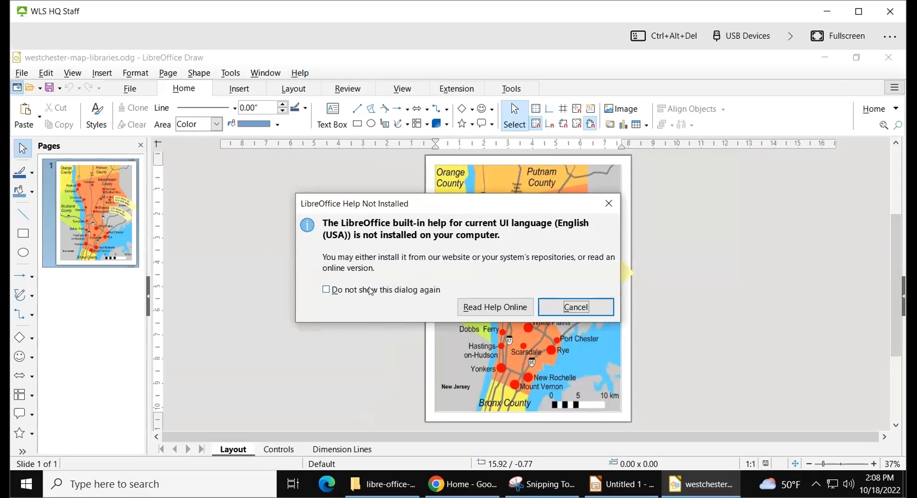
{"action": "left_click", "coordinate": [496, 306]}
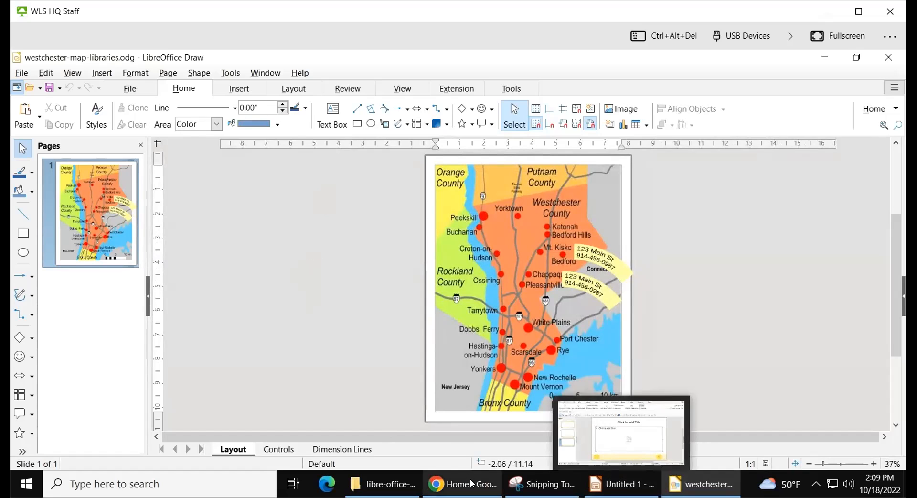
{"action": "mouse_move", "coordinate": [471, 479]}
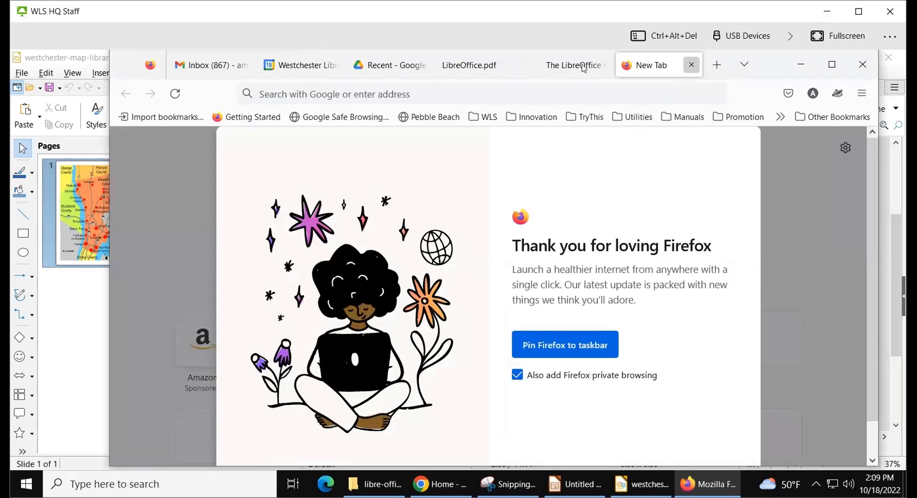
{"action": "left_click", "coordinate": [692, 64]}
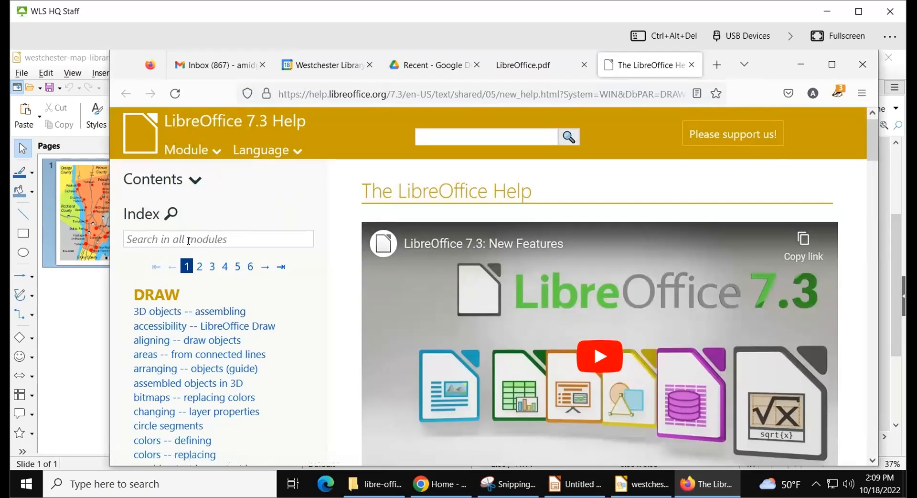
Search the help index for "insert" and look through the matching Draw and Global topics
{"action": "left_click", "coordinate": [211, 239]}
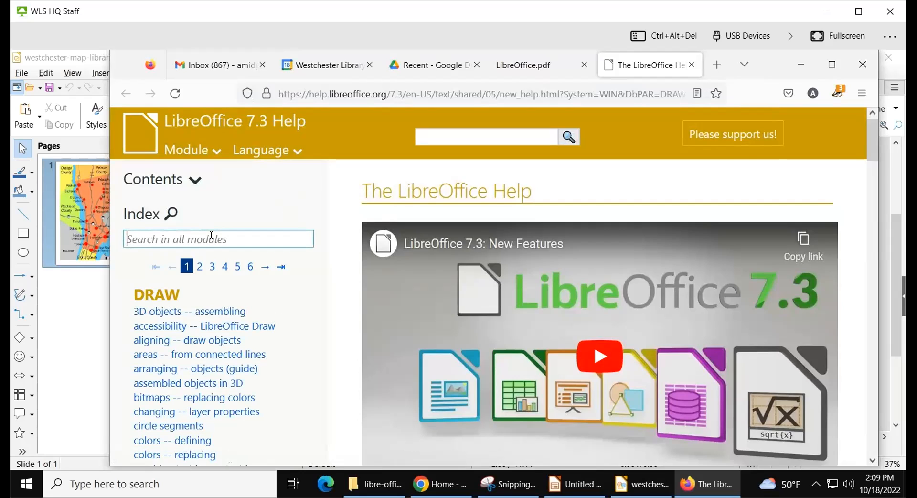
{"action": "type", "text": "insert"}
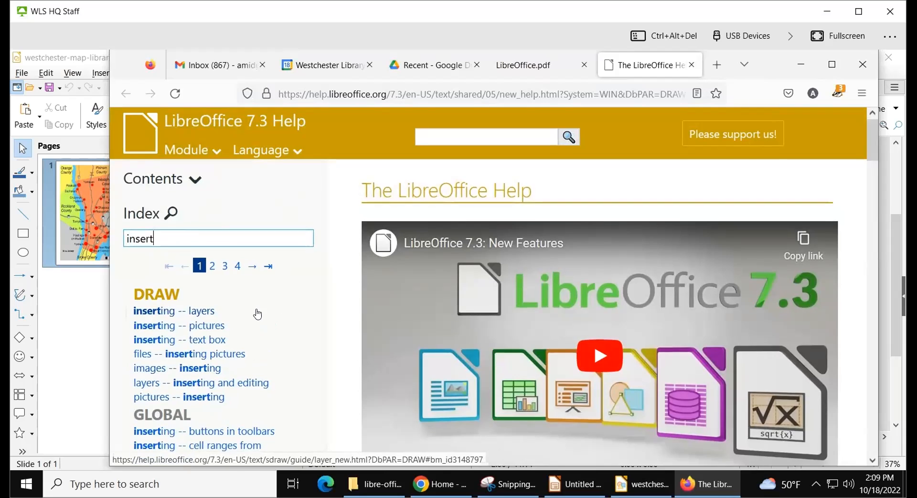
{"action": "scroll", "coordinate": [256, 313], "scroll_direction": "down", "scroll_amount": 2}
{"action": "scroll", "coordinate": [235, 319], "scroll_direction": "down", "scroll_amount": 1}
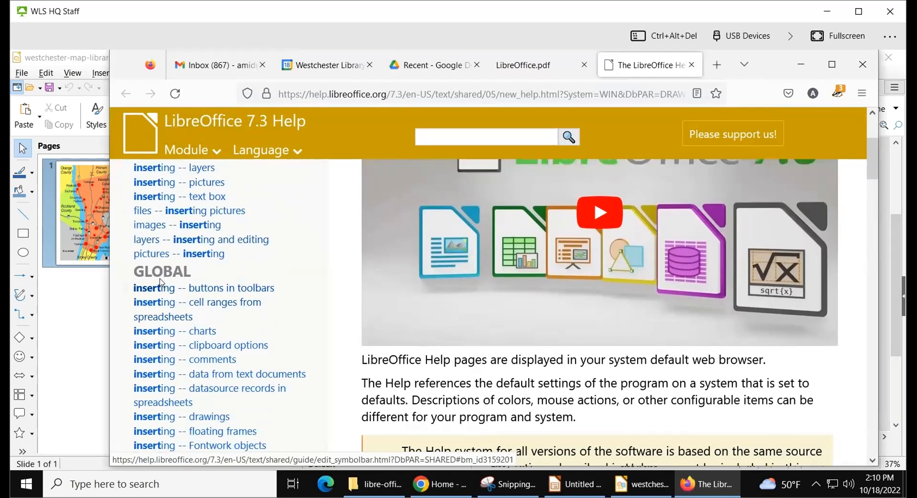
{"action": "scroll", "coordinate": [169, 388], "scroll_direction": "down", "scroll_amount": 3}
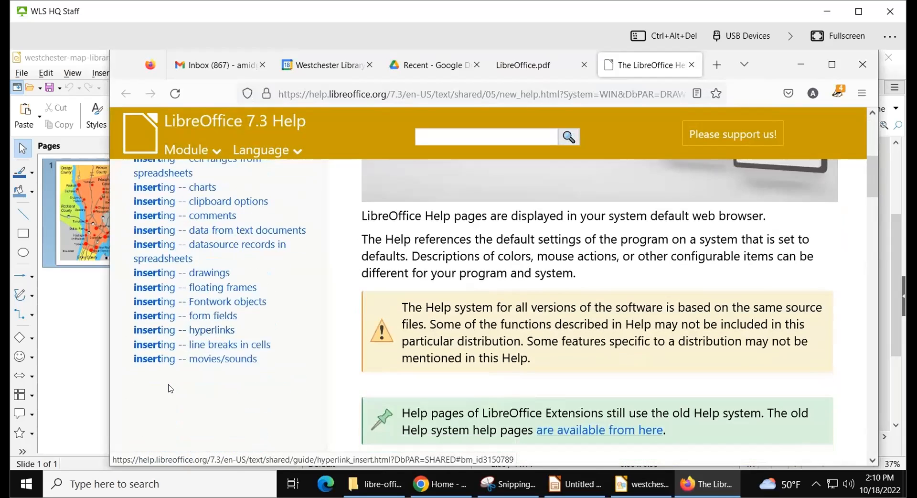
{"action": "scroll", "coordinate": [192, 359], "scroll_direction": "up", "scroll_amount": 4}
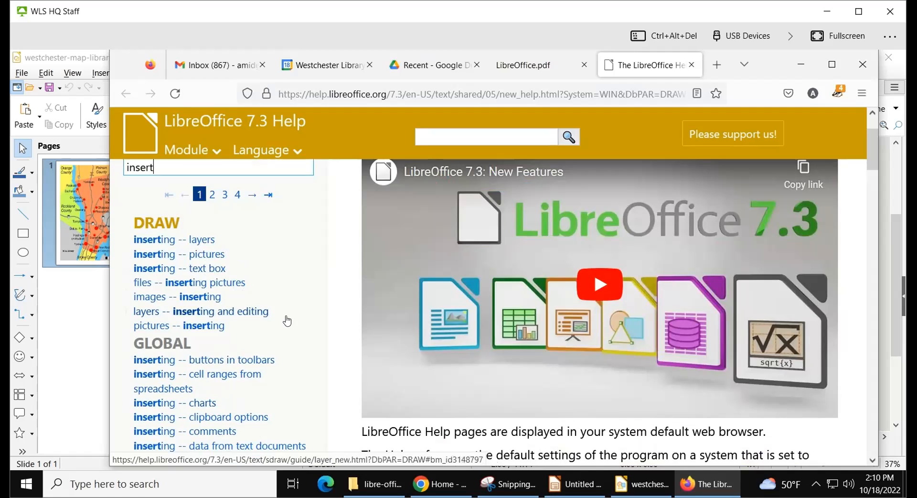
{"action": "scroll", "coordinate": [299, 297], "scroll_direction": "up", "scroll_amount": 3}
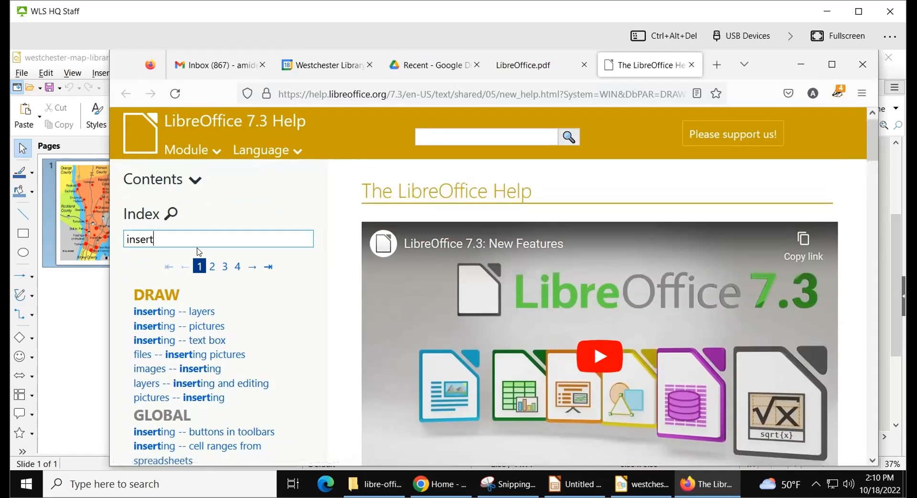
Search the help index for "pivot table"
{"action": "double_click", "coordinate": [157, 236]}
{"action": "type", "text": "pivot"}
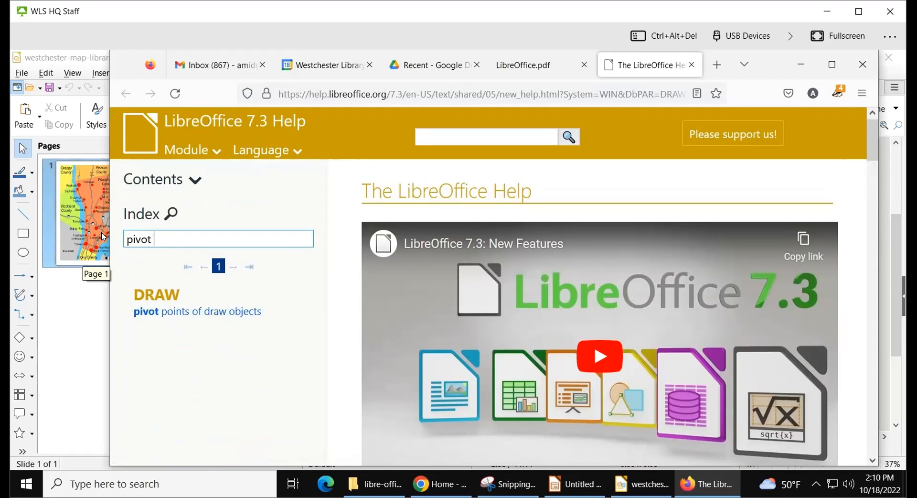
{"action": "type", "text": " table"}
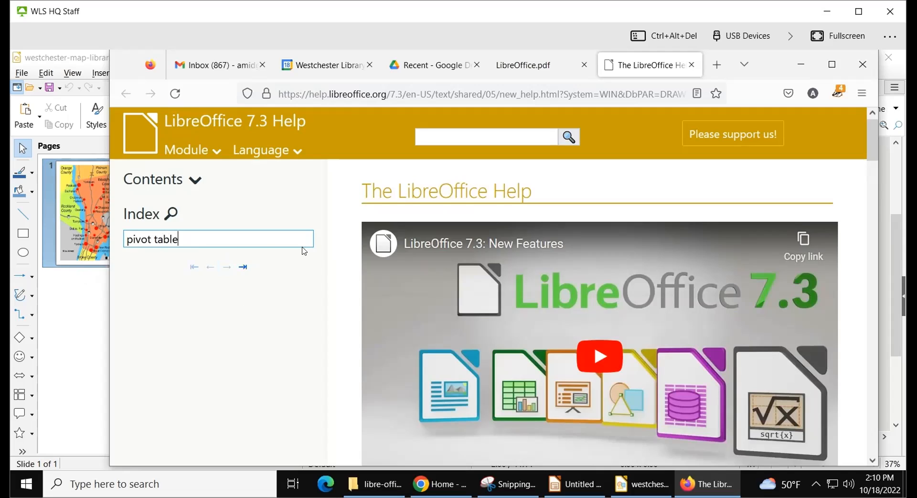
Shorten the index search to "pivot" and read the topic on pivot points of draw objects
{"action": "key", "text": "BackSpace"}
{"action": "key", "text": "BackSpace"}
{"action": "key", "text": "BackSpace"}
{"action": "key", "text": "BackSpace"}
{"action": "key", "text": "BackSpace"}
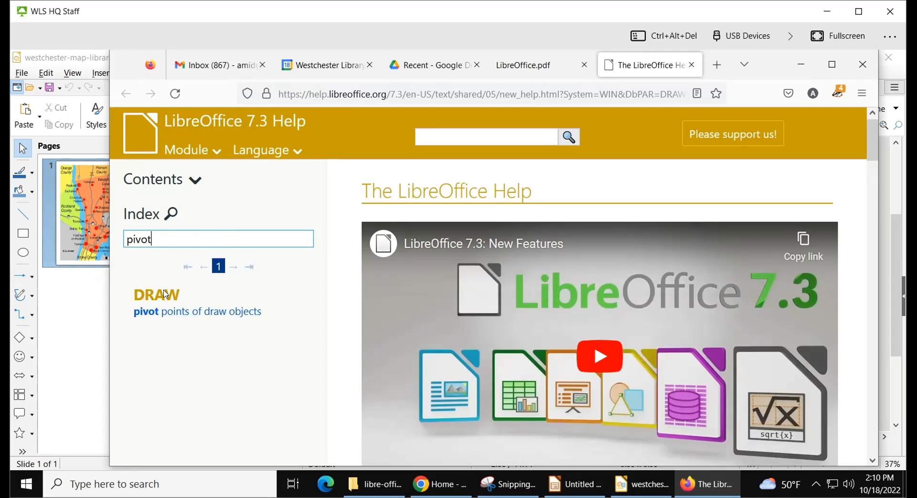
{"action": "left_click", "coordinate": [152, 311]}
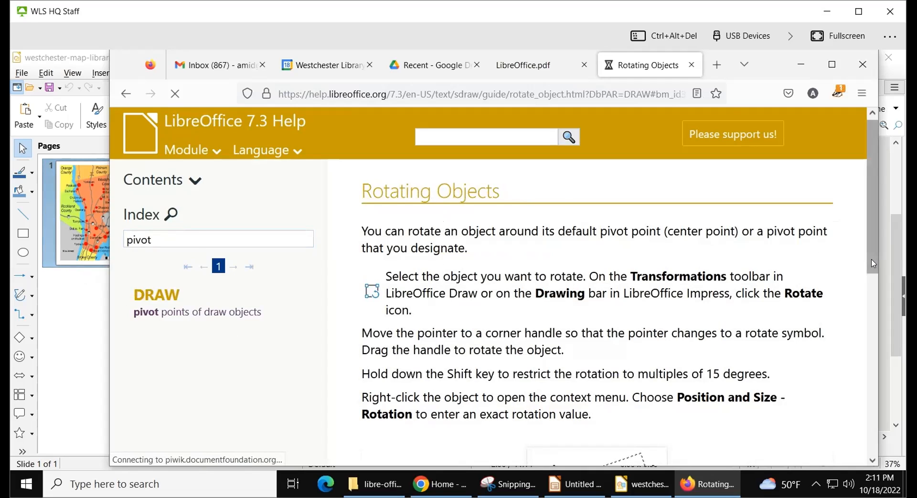
{"action": "left_click_drag", "start_coordinate": [871, 260], "coordinate": [849, 287]}
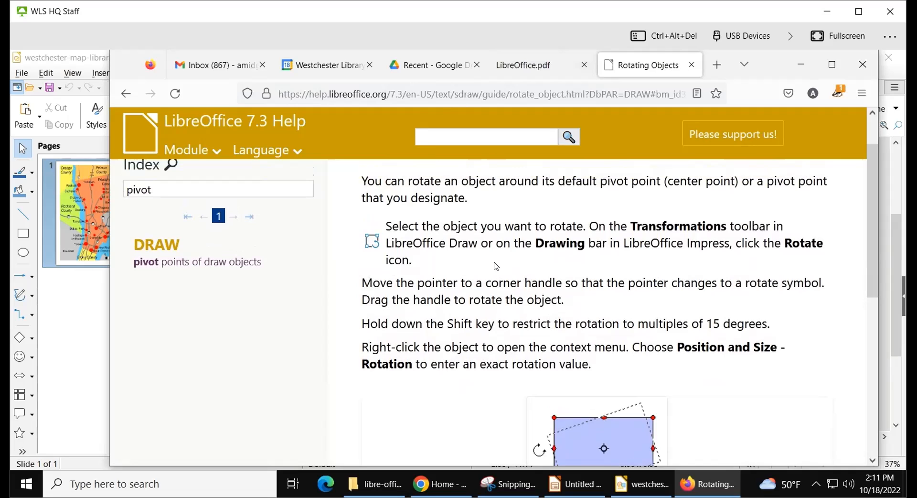
Switch to LibreOffice.pdf and review the slides from LibreOffice Overview through Components Overview to Navigation
{"action": "left_click", "coordinate": [516, 67]}
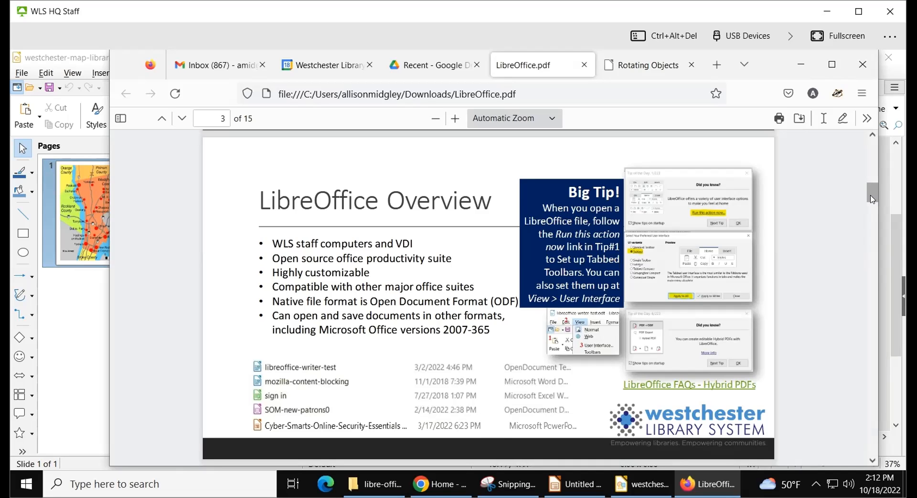
{"action": "scroll", "coordinate": [832, 217], "scroll_direction": "down", "scroll_amount": 1}
{"action": "scroll", "coordinate": [832, 217], "scroll_direction": "down", "scroll_amount": 5}
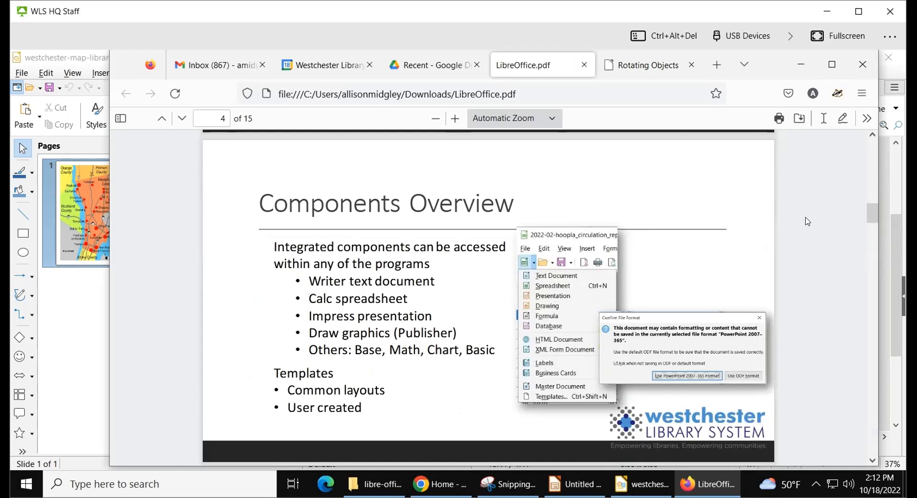
{"action": "scroll", "coordinate": [807, 221], "scroll_direction": "down", "scroll_amount": 5}
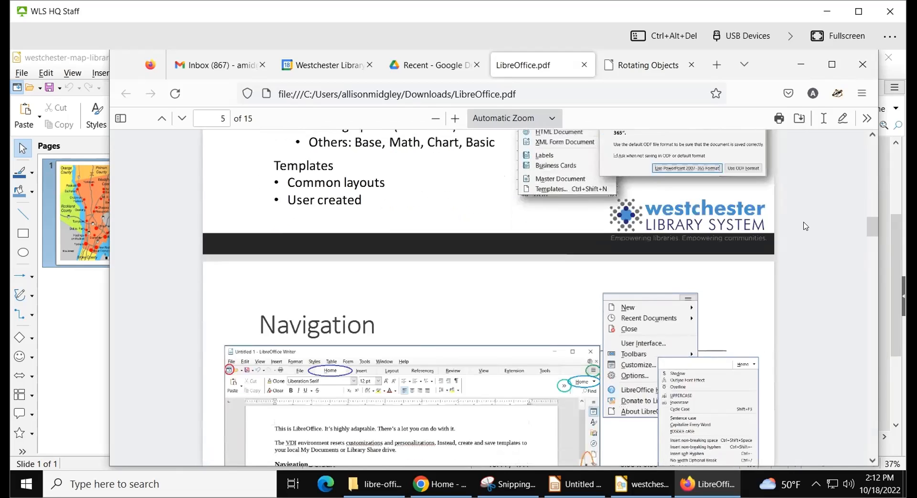
{"action": "scroll", "coordinate": [806, 225], "scroll_direction": "down", "scroll_amount": 3}
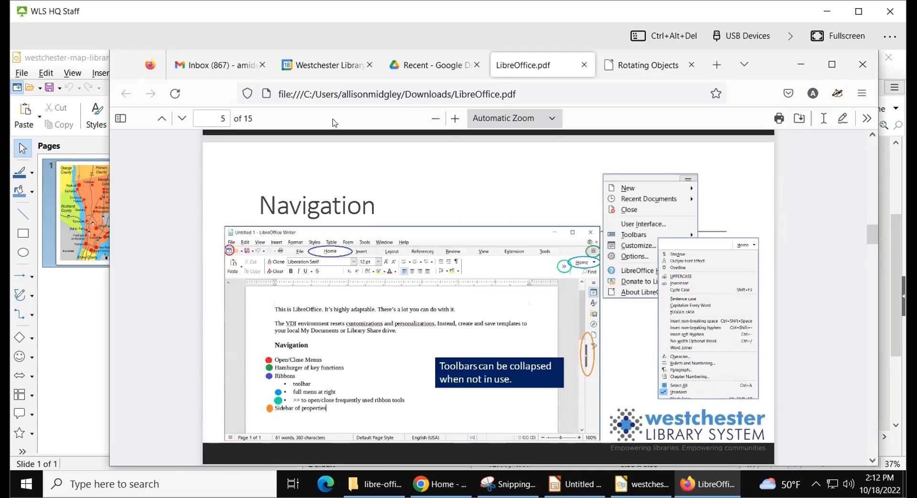
Switch back to LibreOffice Draw, add a blank second page to the map drawing, and show the sidebar's Gallery and Shapes
{"action": "double_click", "coordinate": [65, 344]}
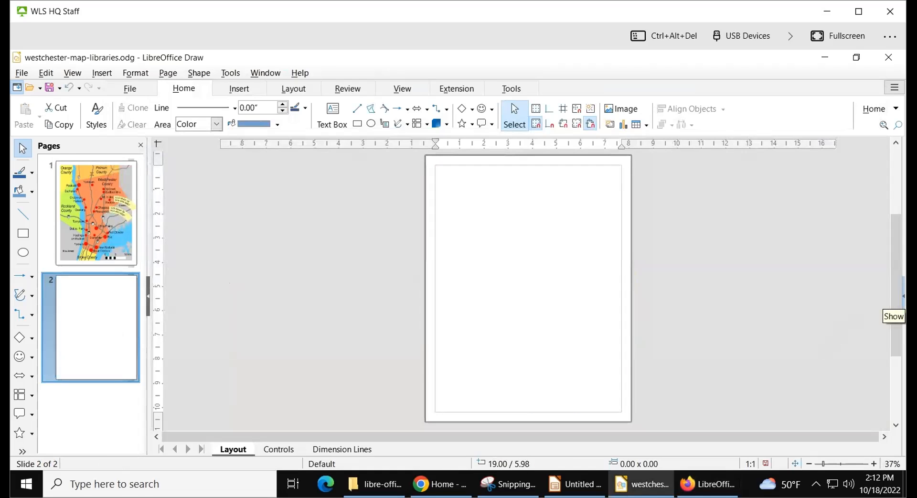
{"action": "left_click", "coordinate": [903, 296]}
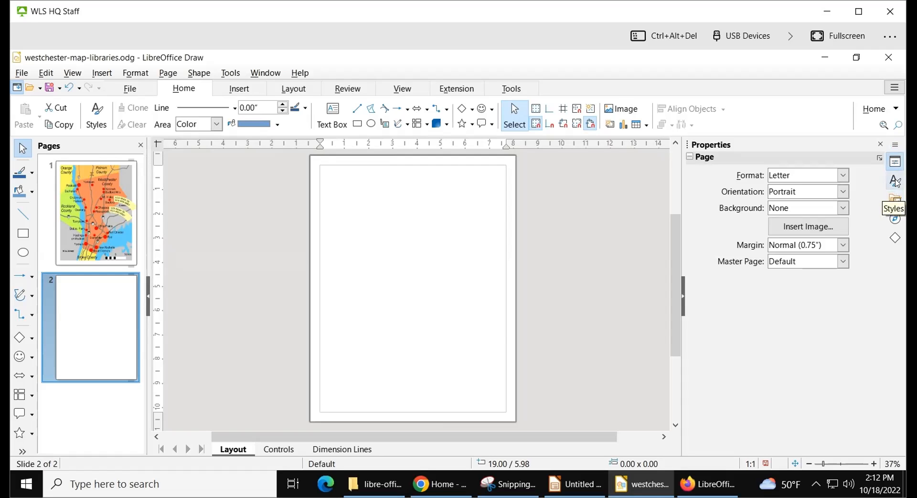
{"action": "left_click", "coordinate": [895, 200]}
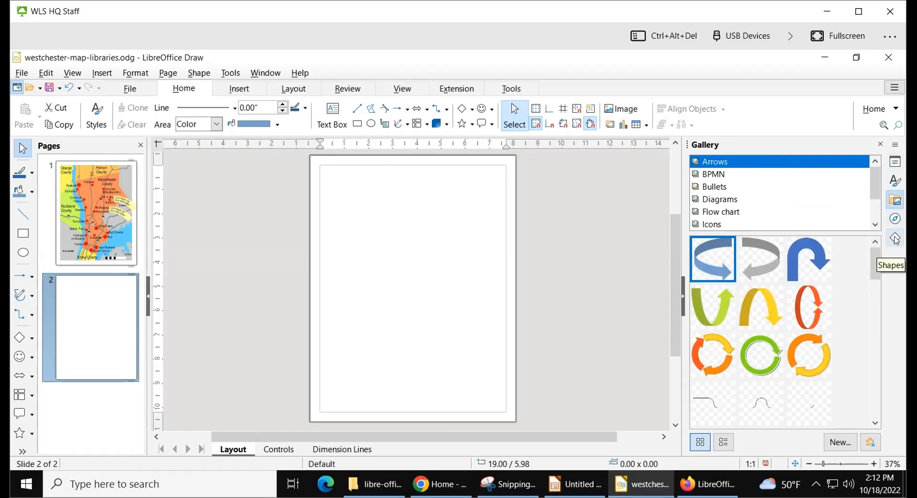
{"action": "left_click", "coordinate": [896, 240]}
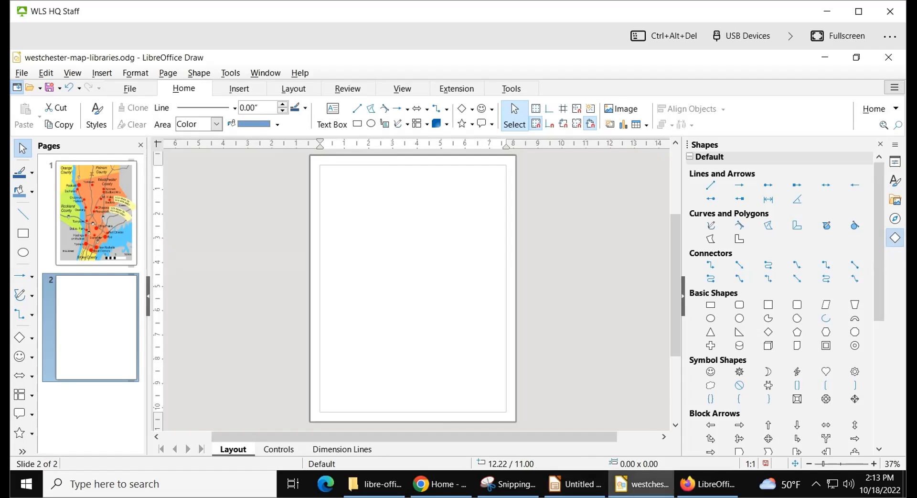
Glance at the Navigation slide in LibreOffice.pdf, and collapse the sidebar in the map drawing
{"action": "mouse_move", "coordinate": [642, 484]}
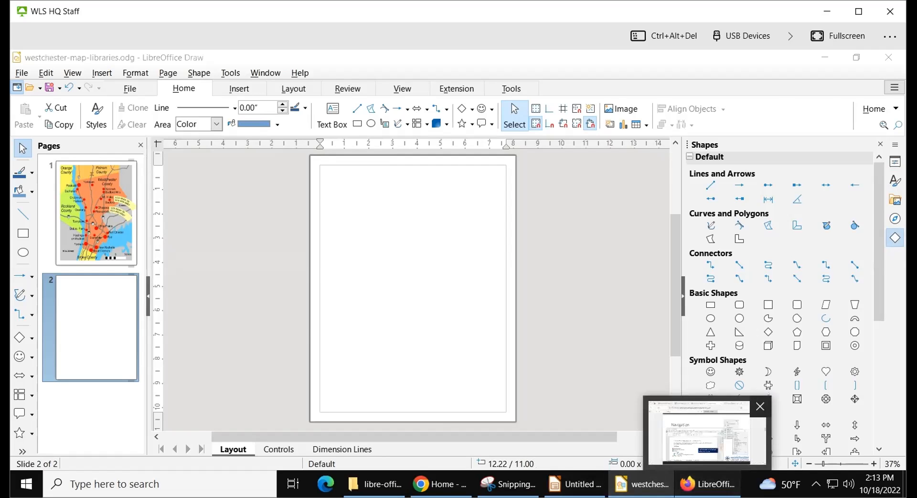
{"action": "left_click", "coordinate": [690, 483]}
{"action": "scroll", "coordinate": [398, 214], "scroll_direction": "down", "scroll_amount": 3}
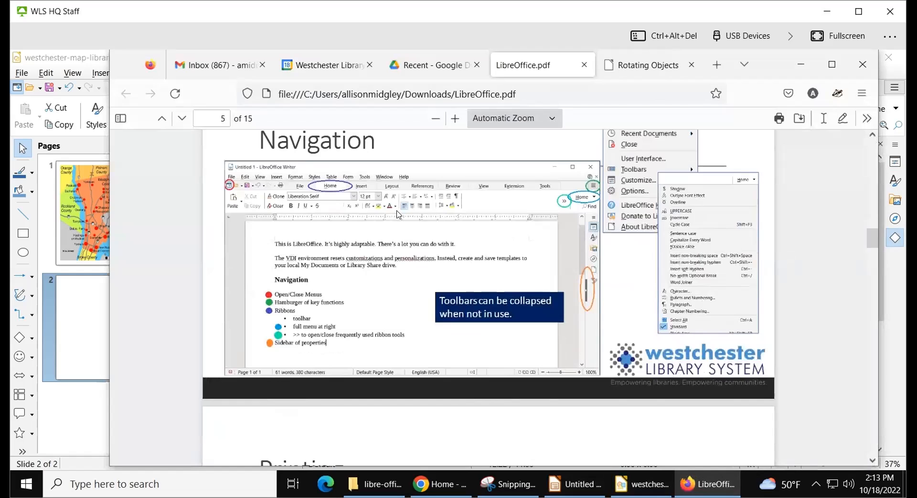
{"action": "left_click", "coordinate": [64, 389]}
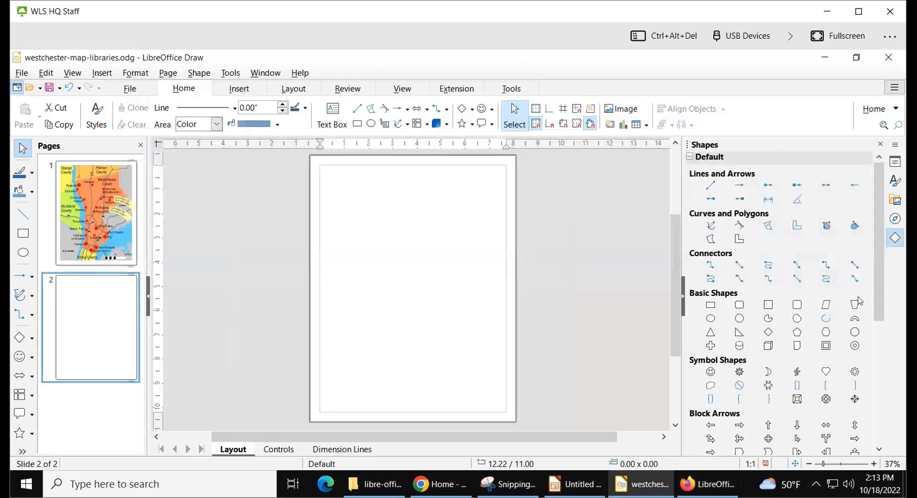
{"action": "left_click", "coordinate": [683, 297]}
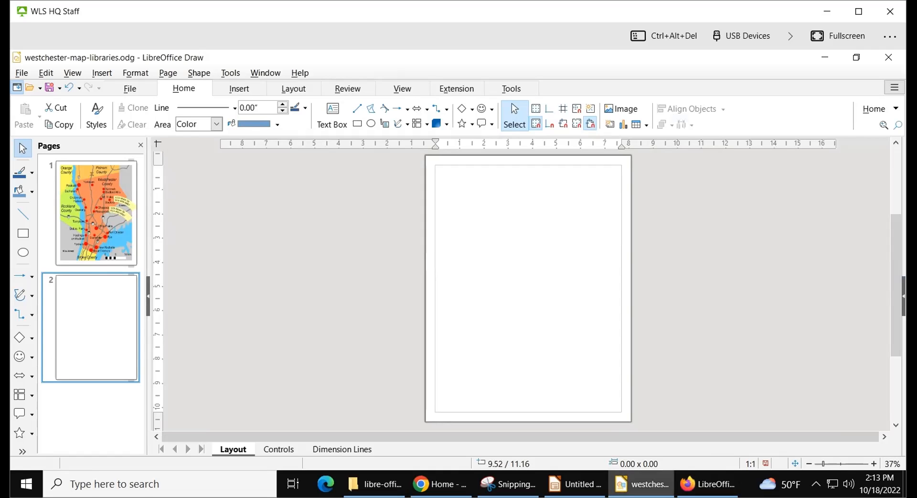
Switch to LibreOffice.pdf in Firefox and review the Printing and Saving slides
{"action": "left_click", "coordinate": [707, 484]}
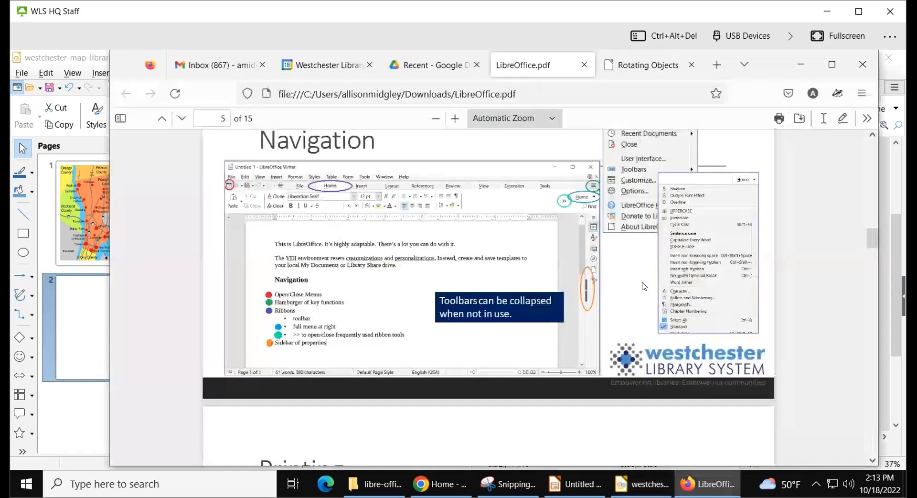
{"action": "scroll", "coordinate": [645, 287], "scroll_direction": "down", "scroll_amount": 4}
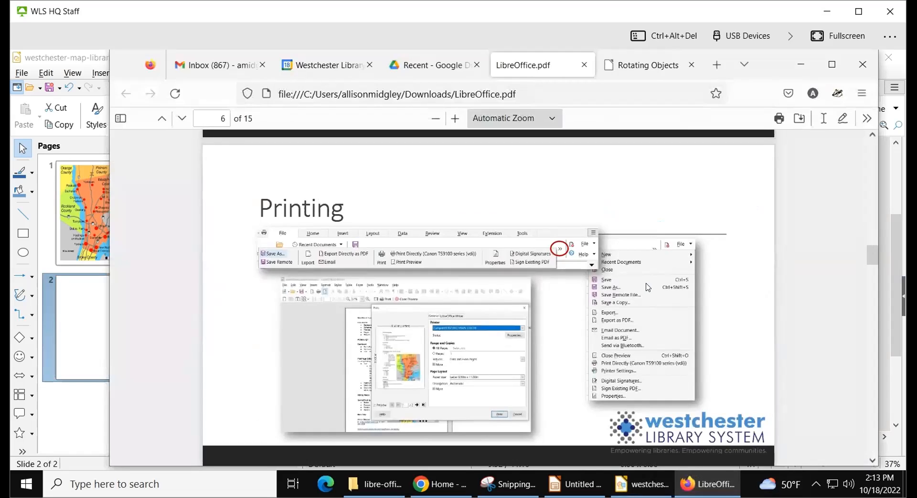
{"action": "scroll", "coordinate": [650, 286], "scroll_direction": "down", "scroll_amount": 1}
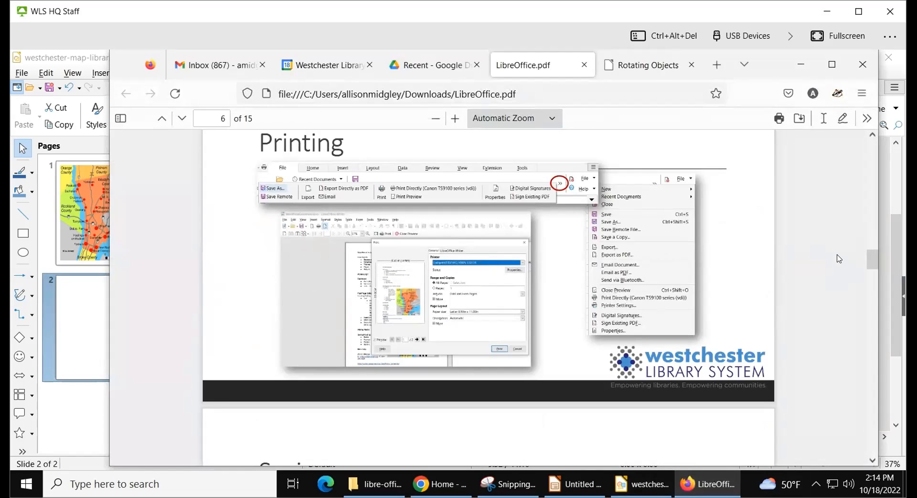
{"action": "scroll", "coordinate": [838, 258], "scroll_direction": "down", "scroll_amount": 3}
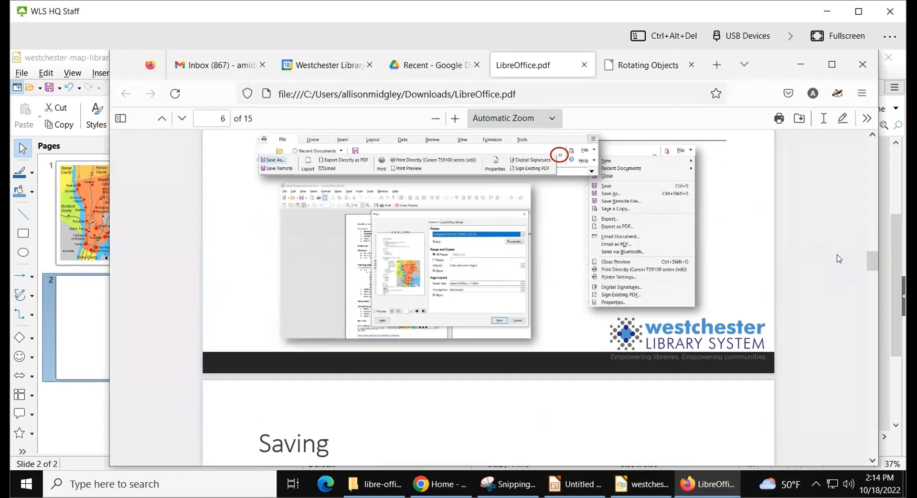
{"action": "scroll", "coordinate": [838, 258], "scroll_direction": "down", "scroll_amount": 3}
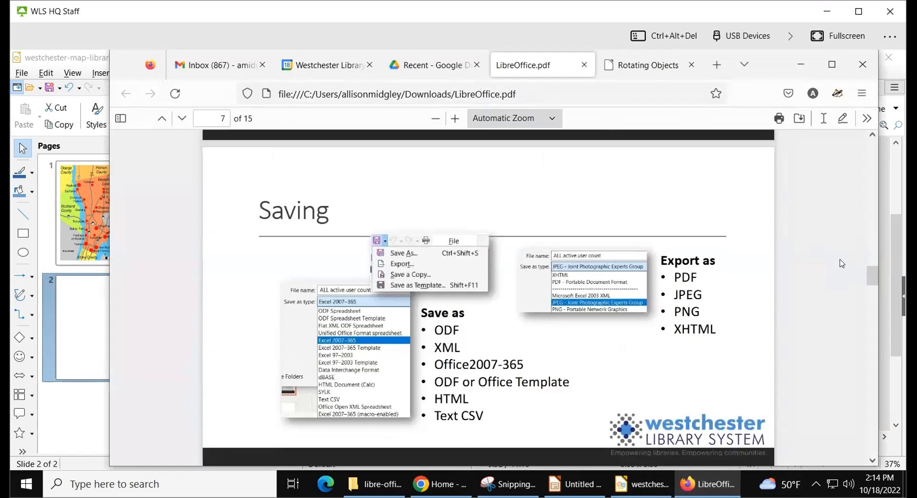